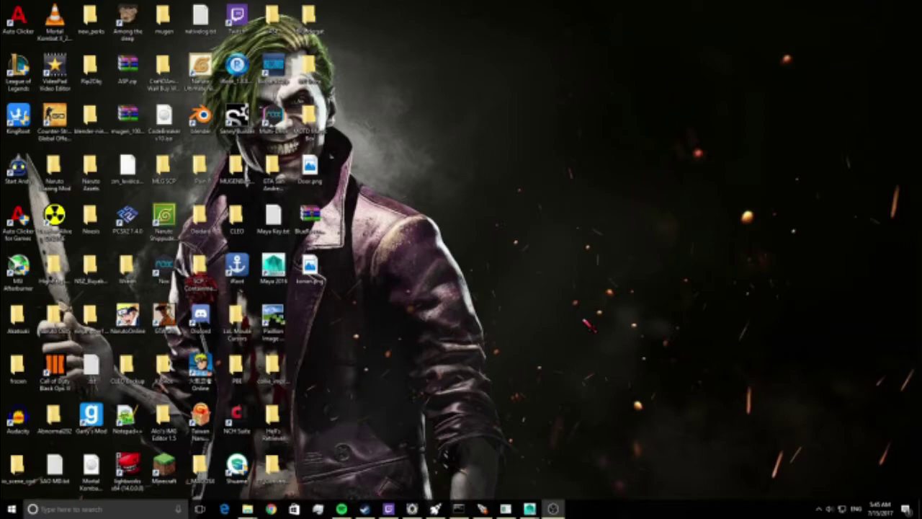
Step: Bring up the Kronos Model and Animation converter to view it and minimize it again
click(441, 508)
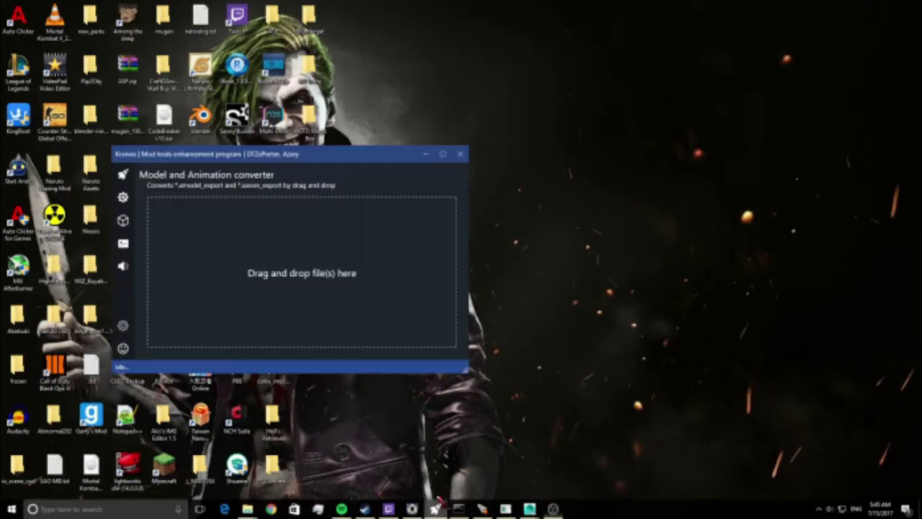
drag(328, 154, 411, 129)
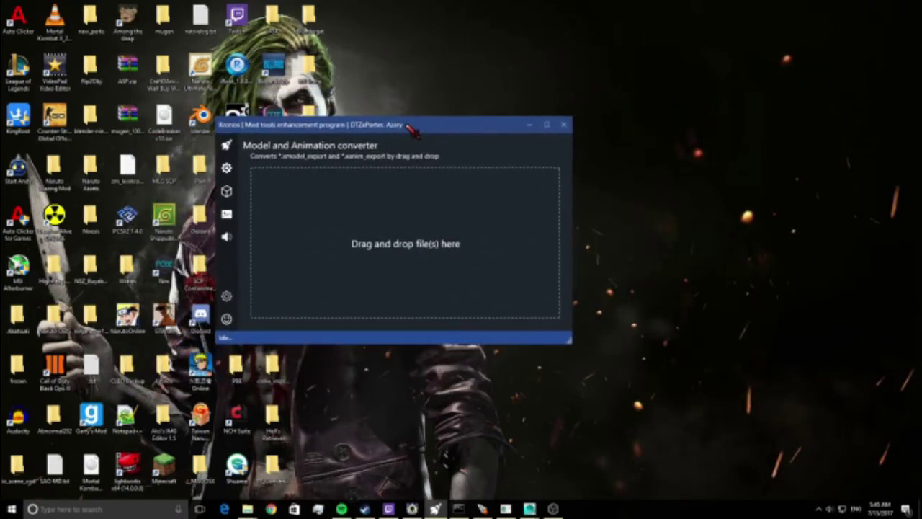
click(529, 125)
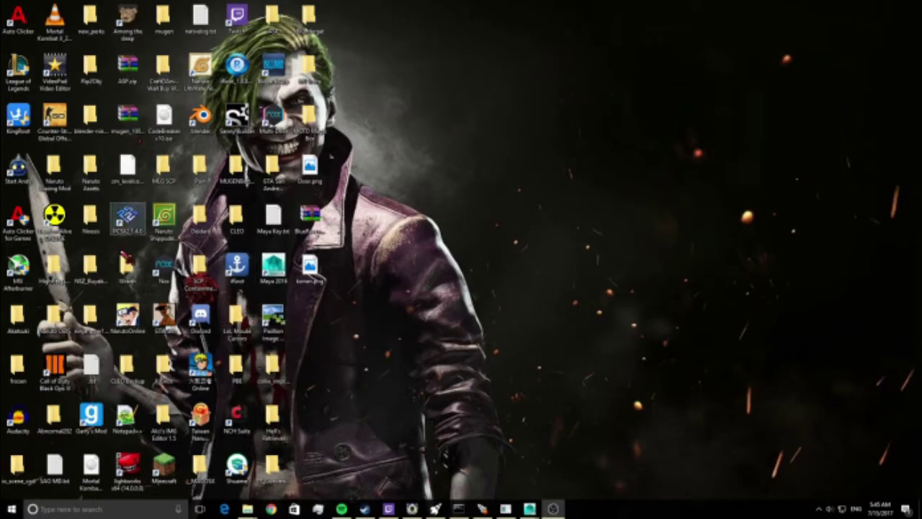
Step: Open the ninjaripper1.6.4 folder from the desktop to view its contents and minimize the window
double_click(89, 315)
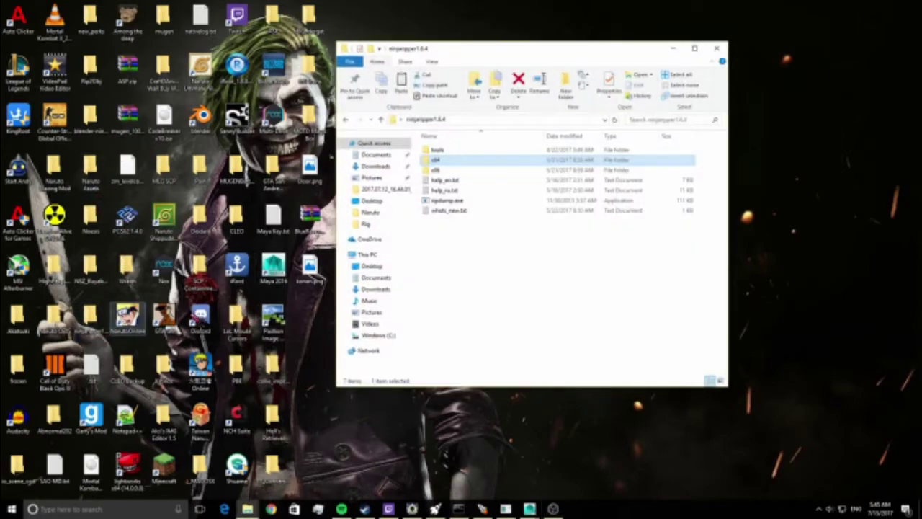
drag(509, 58, 419, 88)
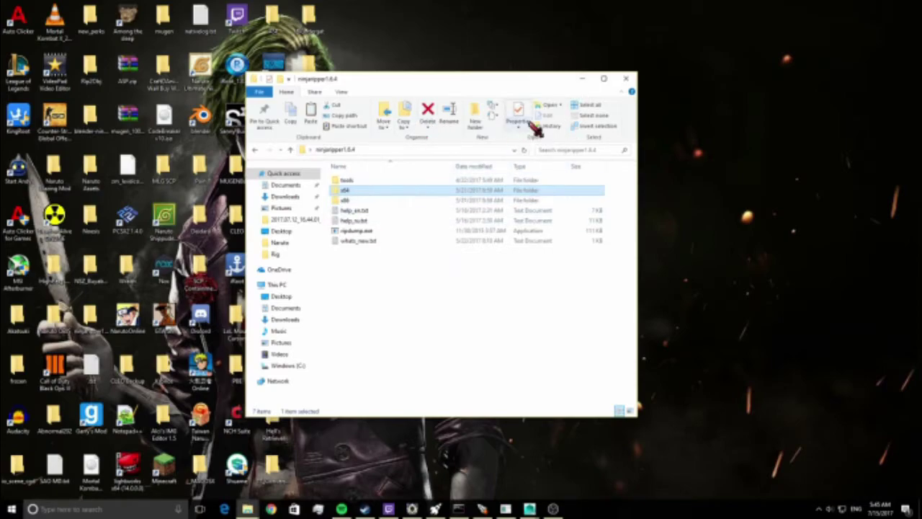
click(584, 80)
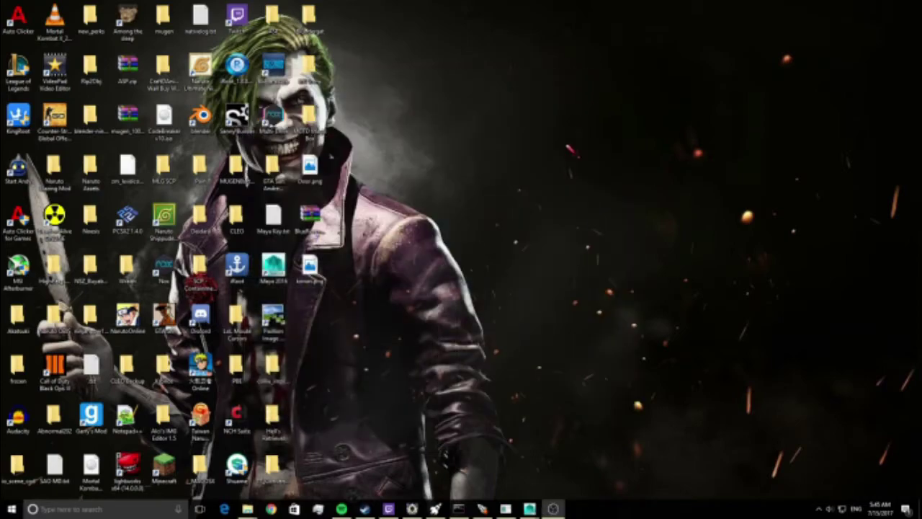
Step: Switch to Noesis to view the previewed ripped book mesh and minimize it again
click(411, 508)
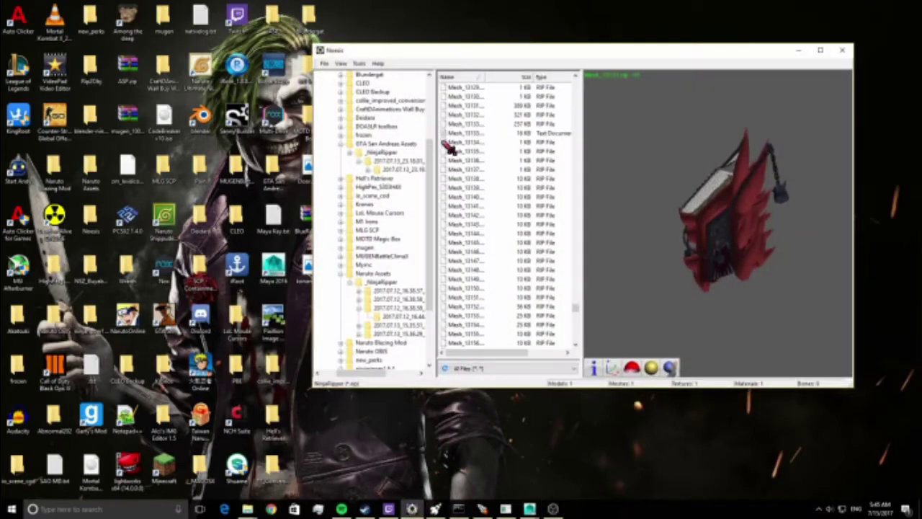
drag(496, 56, 388, 87)
click(688, 77)
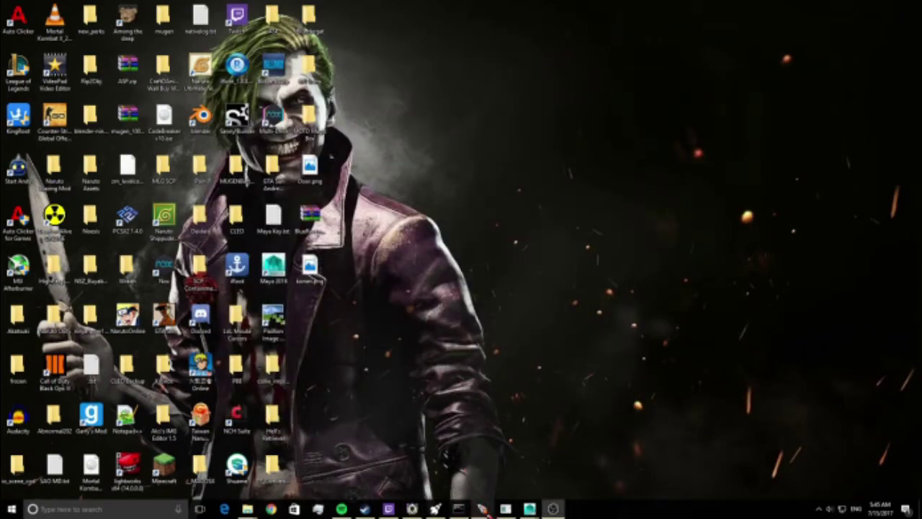
Step: Switch to Maya to view the imported book mesh, close the XModel export window and minimize Maya
click(483, 509)
click(487, 83)
mouse_move(529, 509)
click(564, 450)
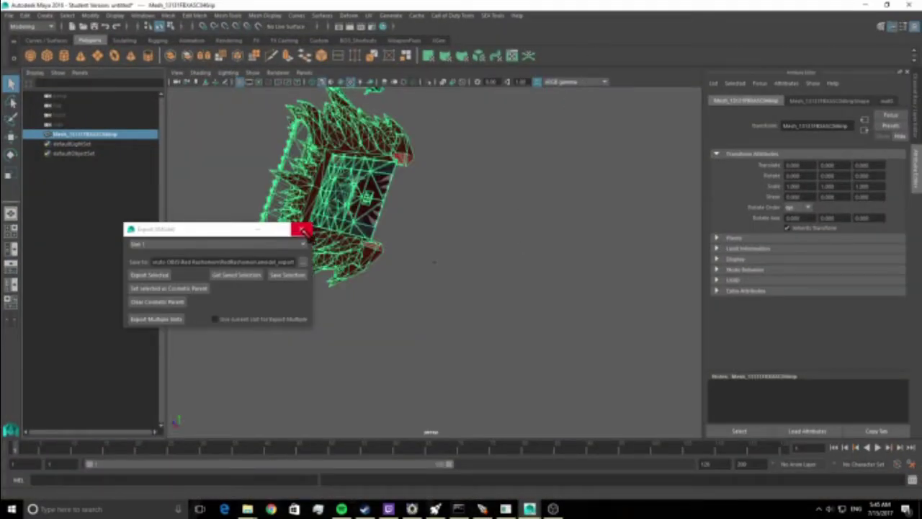
click(302, 230)
click(863, 5)
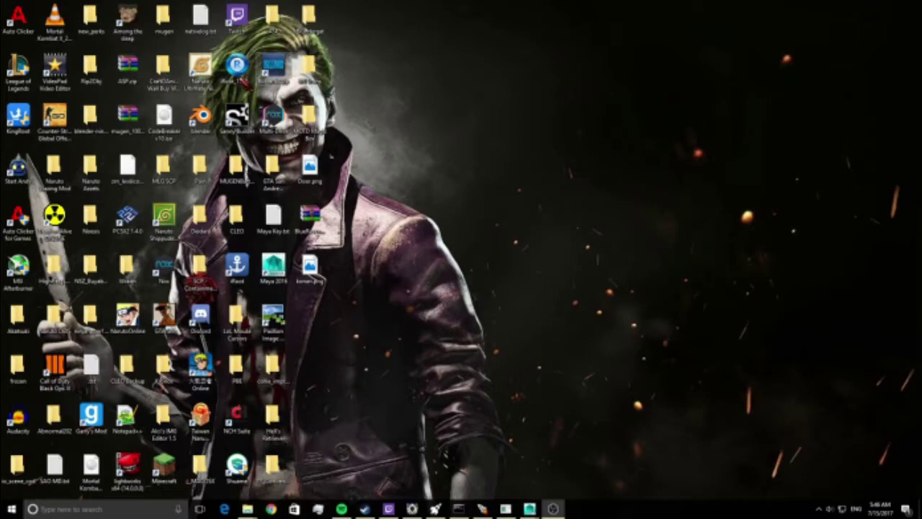
Step: Open the Rip2Obj folder from the desktop to view its contents and minimize the window
double_click(90, 66)
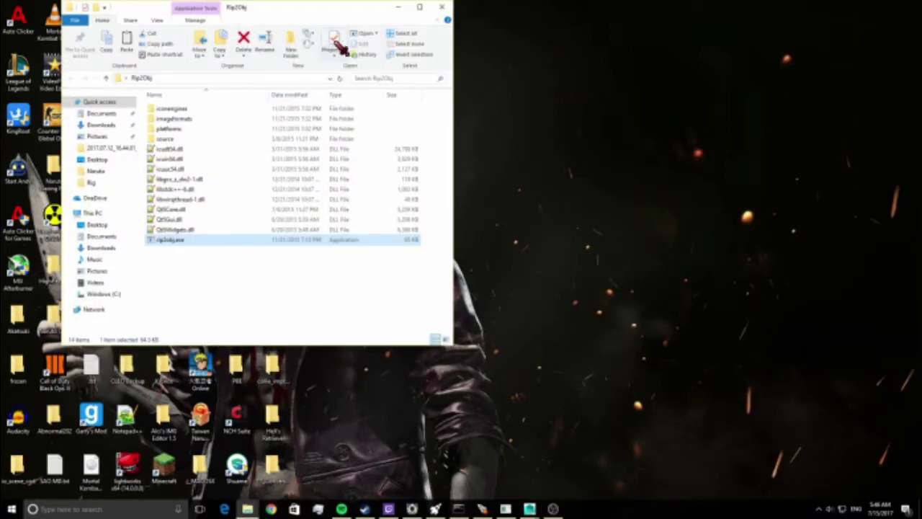
click(398, 7)
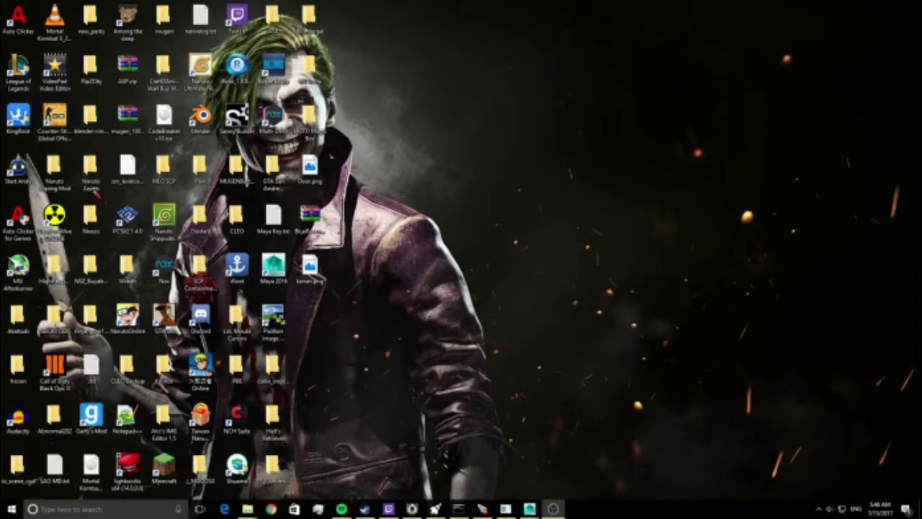
Step: Launch NinjaRipper.exe from the x64 folder inside ninjaripper1.6.4
double_click(101, 319)
drag(434, 79, 510, 58)
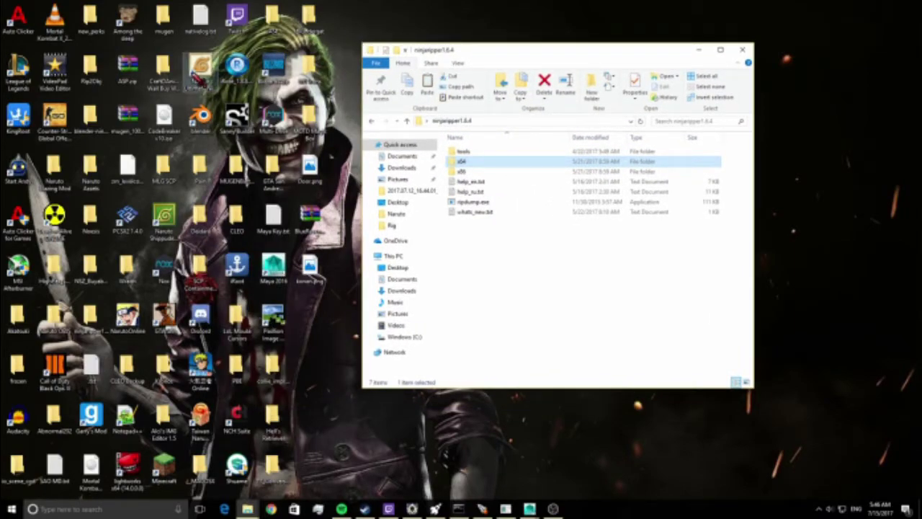
click(200, 72)
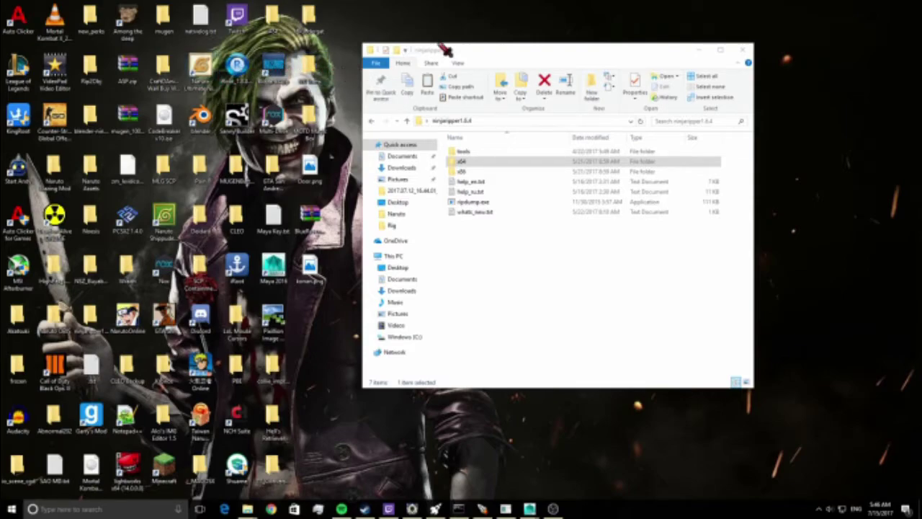
drag(504, 56, 434, 62)
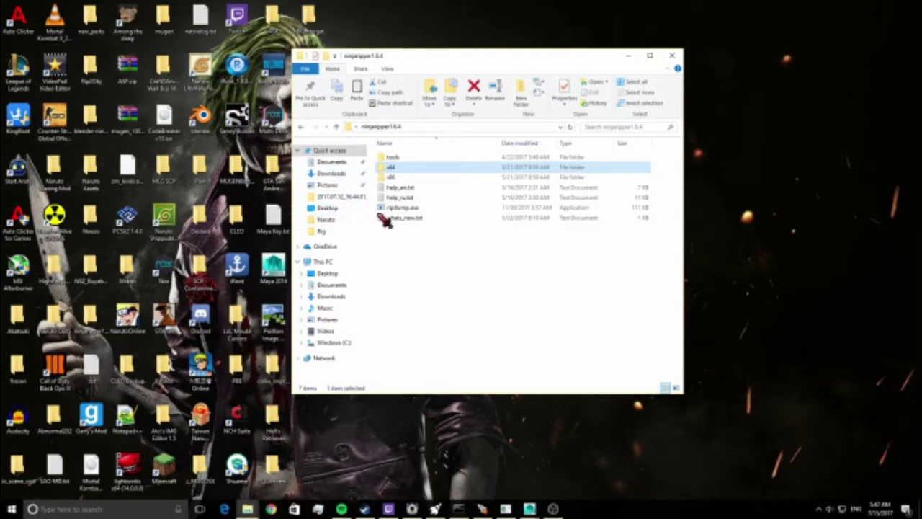
double_click(403, 170)
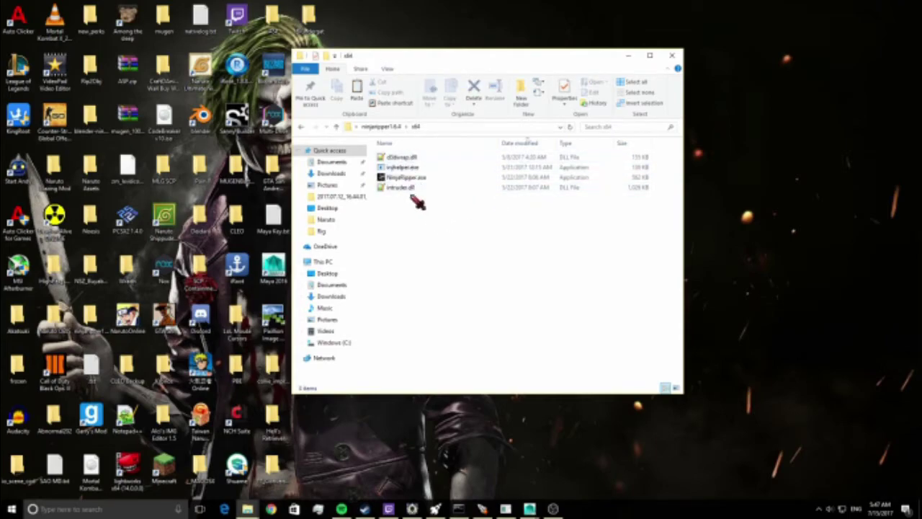
double_click(422, 179)
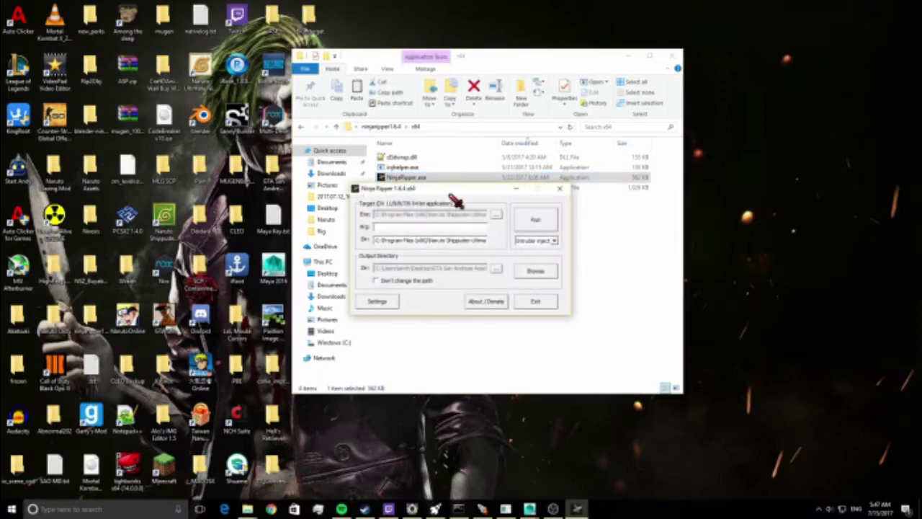
drag(469, 190, 443, 180)
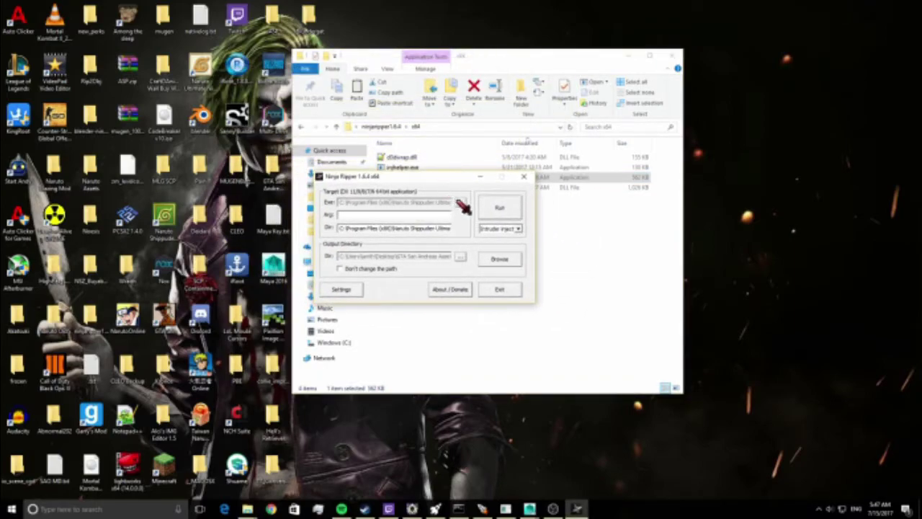
Step: Set the target executable to NSUNS4.exe from Steam's steamapps\common folder for NARUTO SHIPPUDEN Ultimate Ninja STORM 4
click(462, 204)
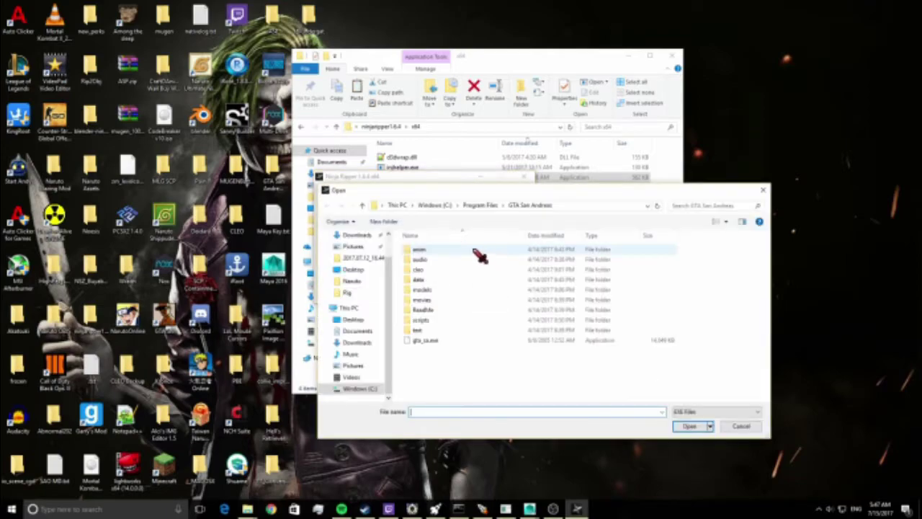
click(437, 205)
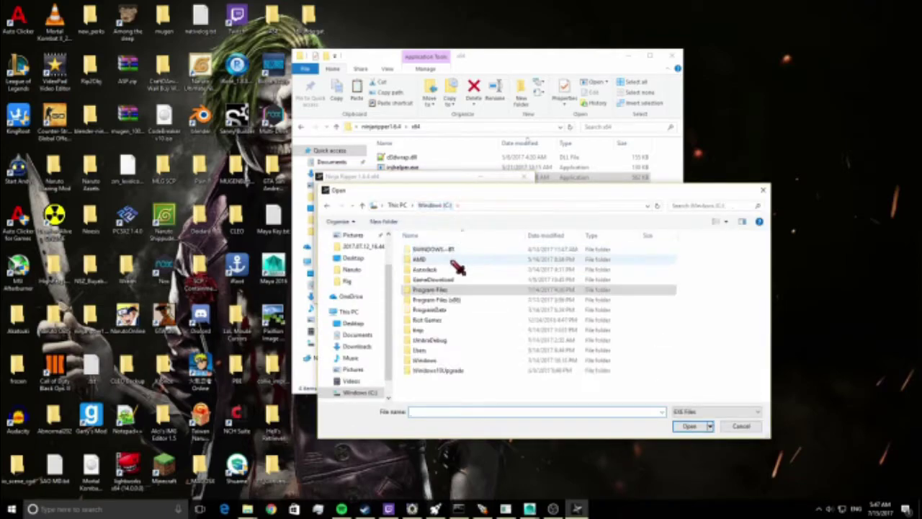
double_click(443, 302)
scroll(470, 306, down, 5)
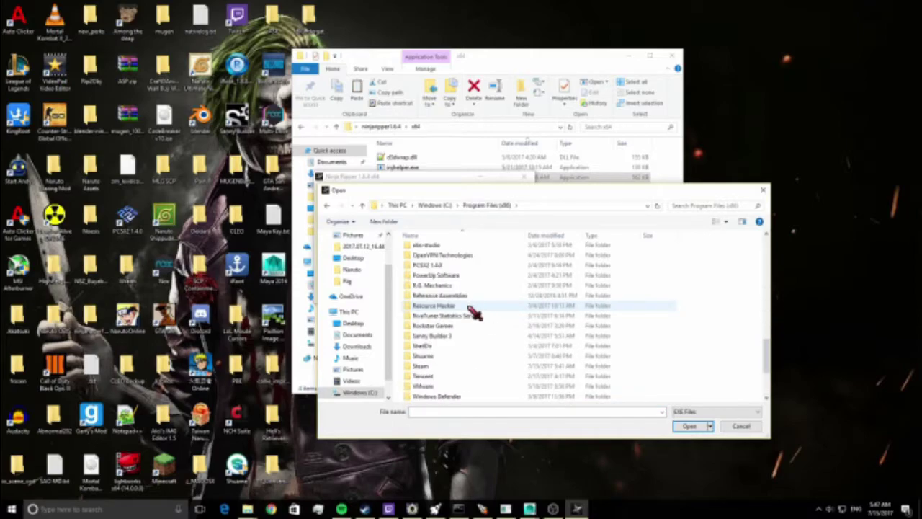
double_click(451, 366)
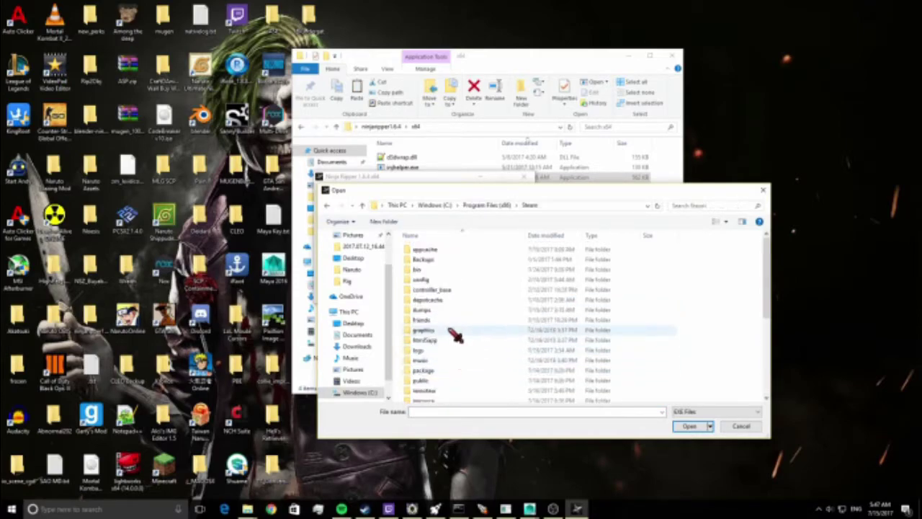
scroll(454, 321, down, 5)
double_click(454, 297)
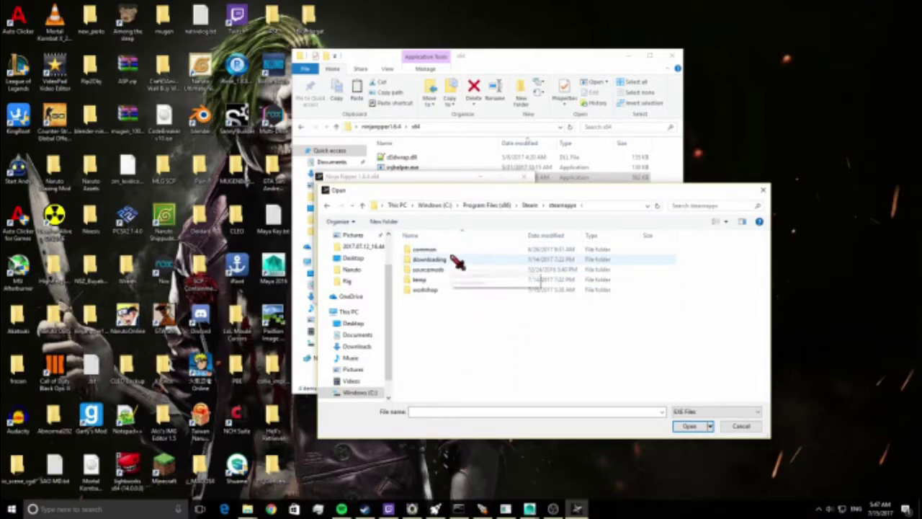
double_click(456, 262)
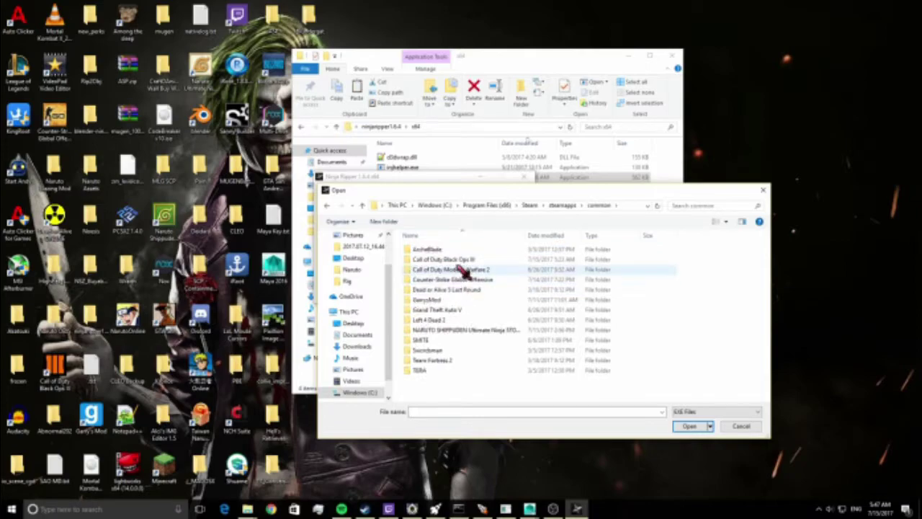
double_click(474, 329)
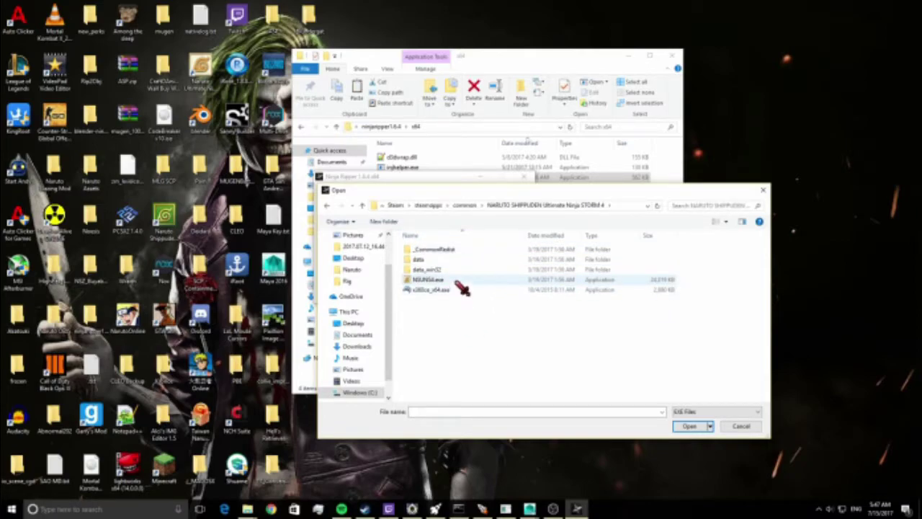
click(457, 282)
click(689, 426)
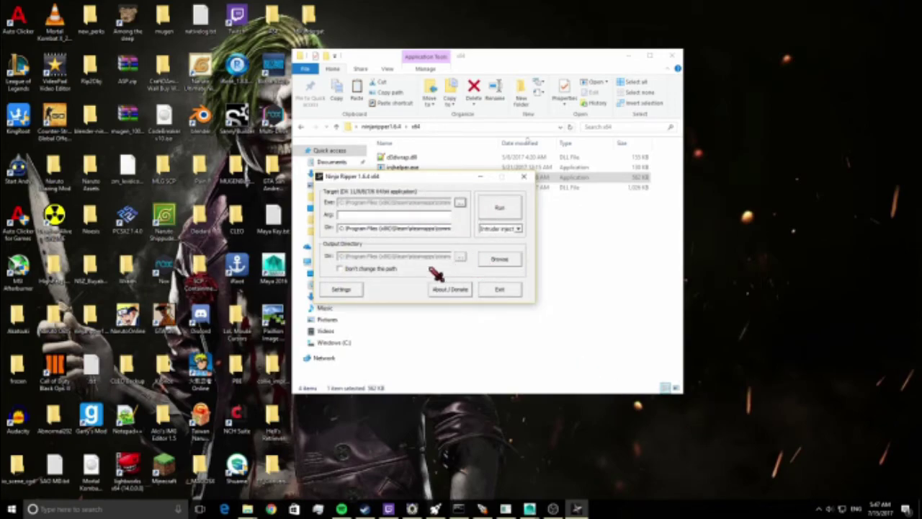
click(481, 260)
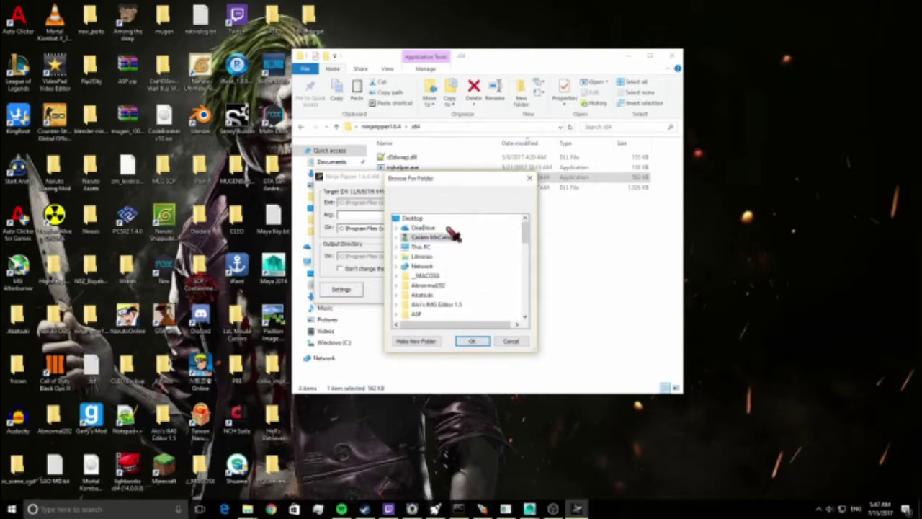
scroll(465, 266, down, 15)
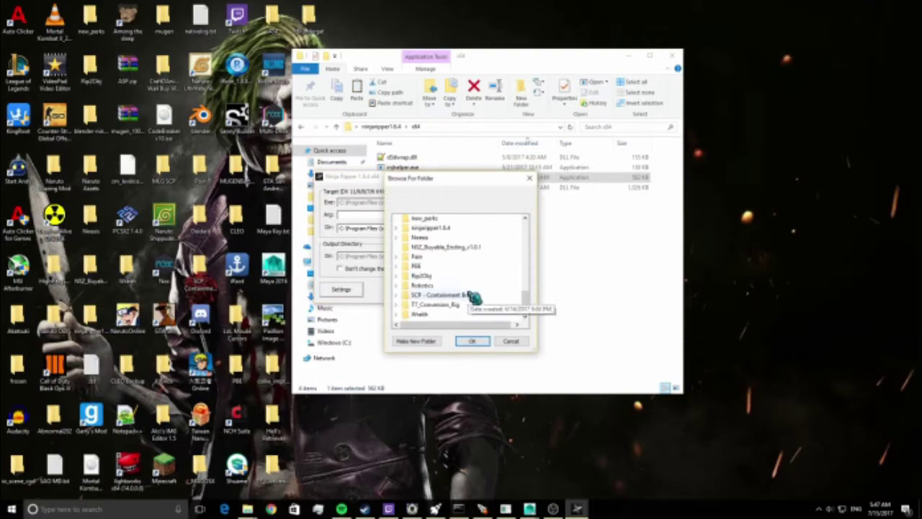
click(416, 341)
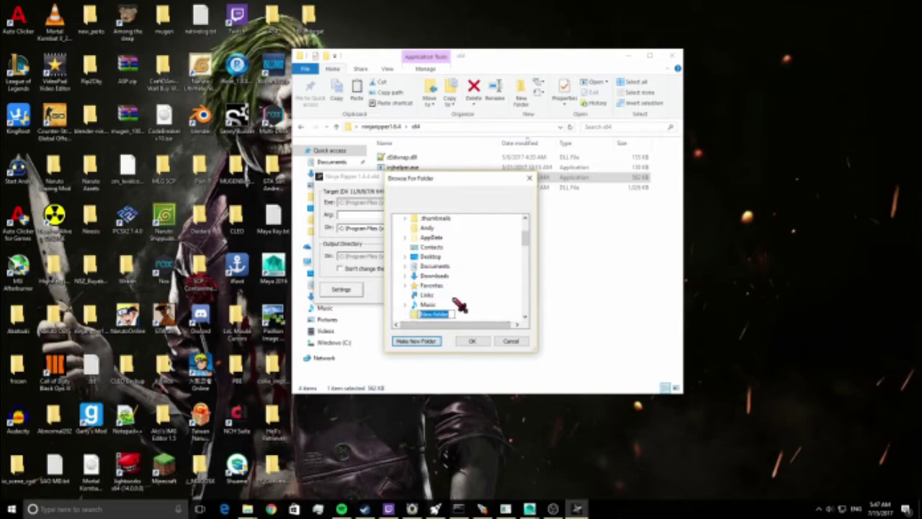
text(N)
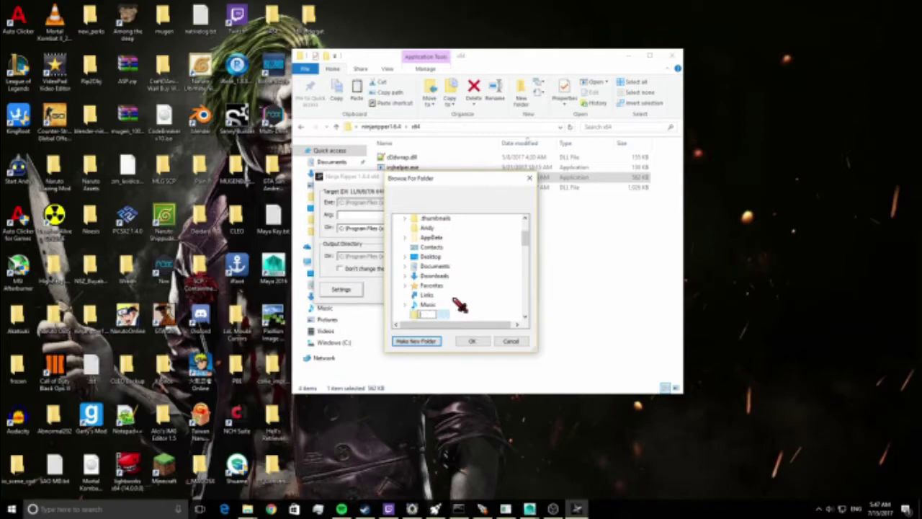
click(520, 342)
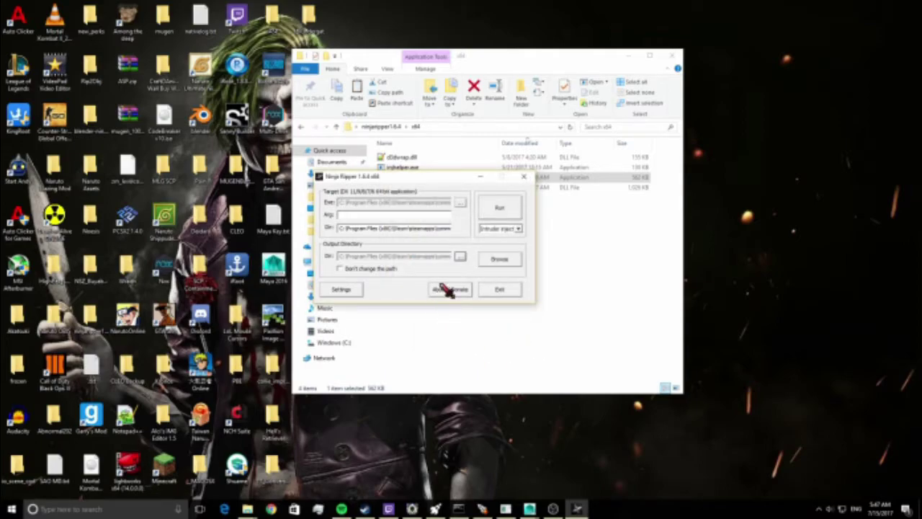
Step: Set the output directory to the Naruto Assets folder on the desktop
click(458, 258)
scroll(456, 267, down, 10)
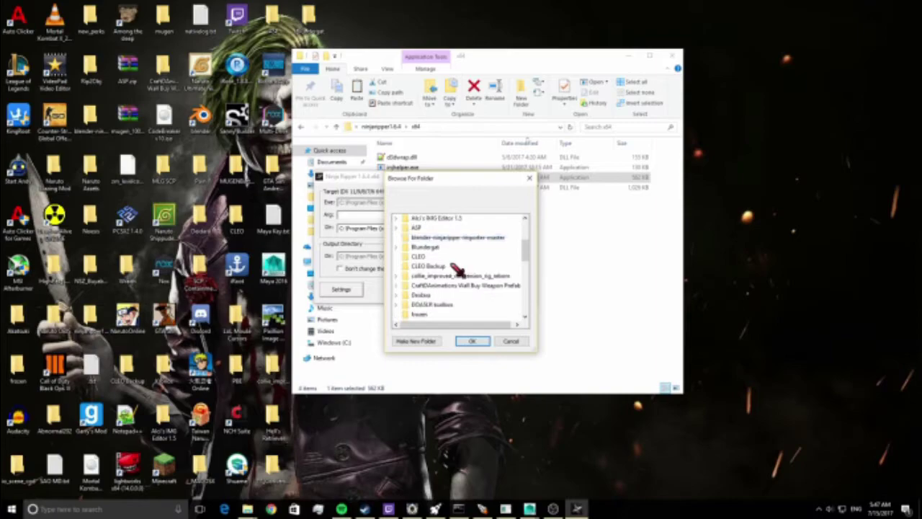
scroll(431, 303, down, 2)
click(432, 296)
click(473, 342)
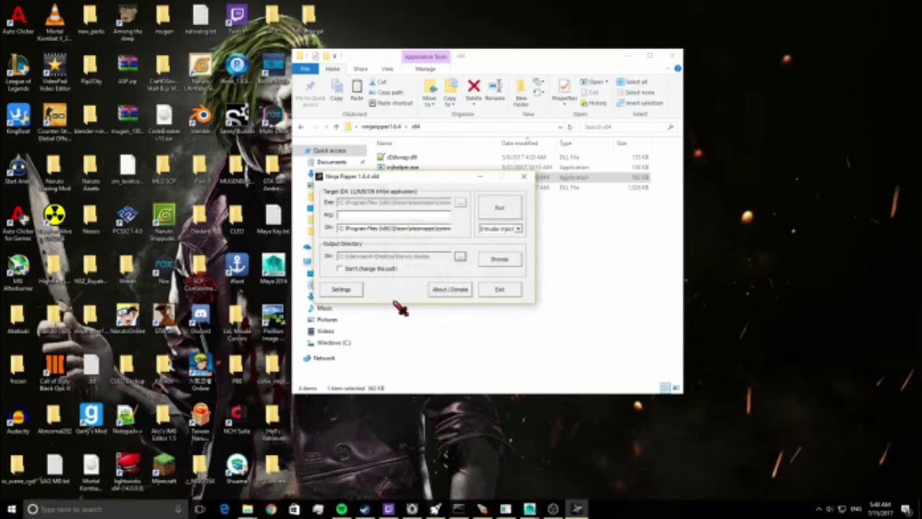
Step: Review the rip key settings without changing them and check the injection modes, keeping Intruder inject selected
click(340, 288)
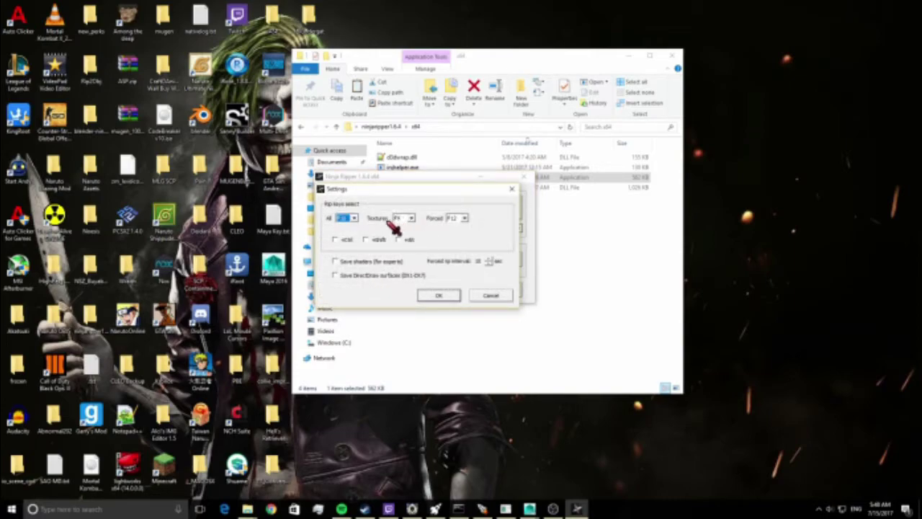
click(465, 219)
click(465, 220)
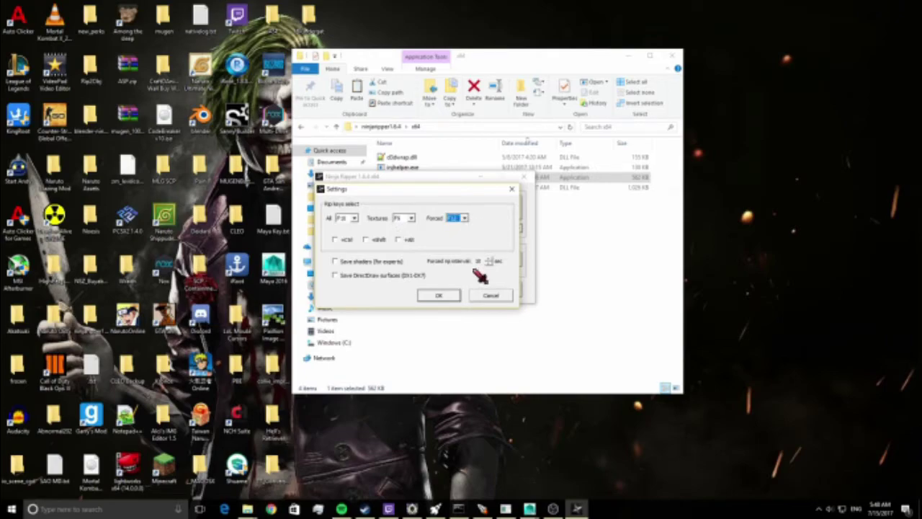
click(490, 297)
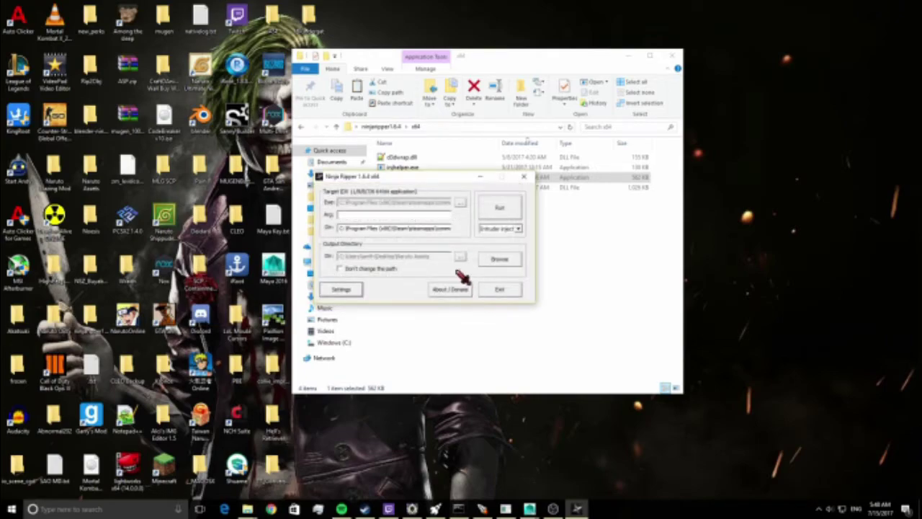
click(518, 229)
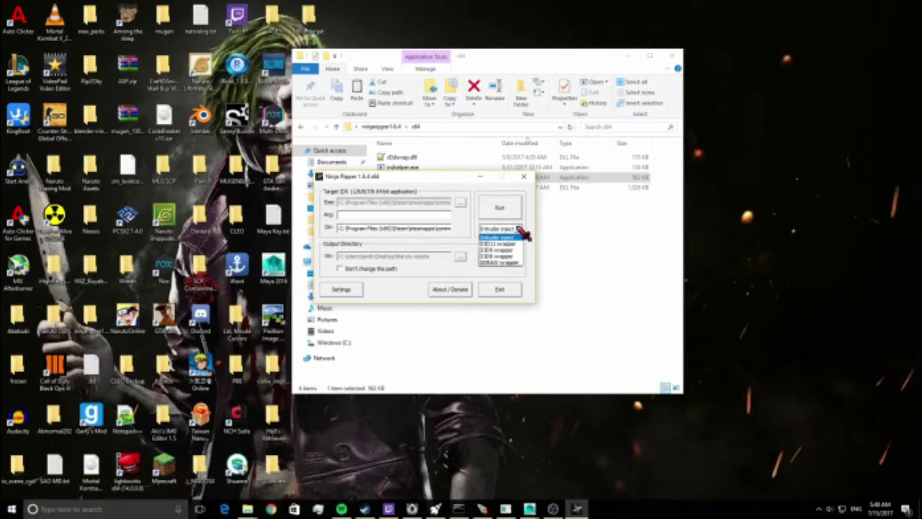
click(519, 235)
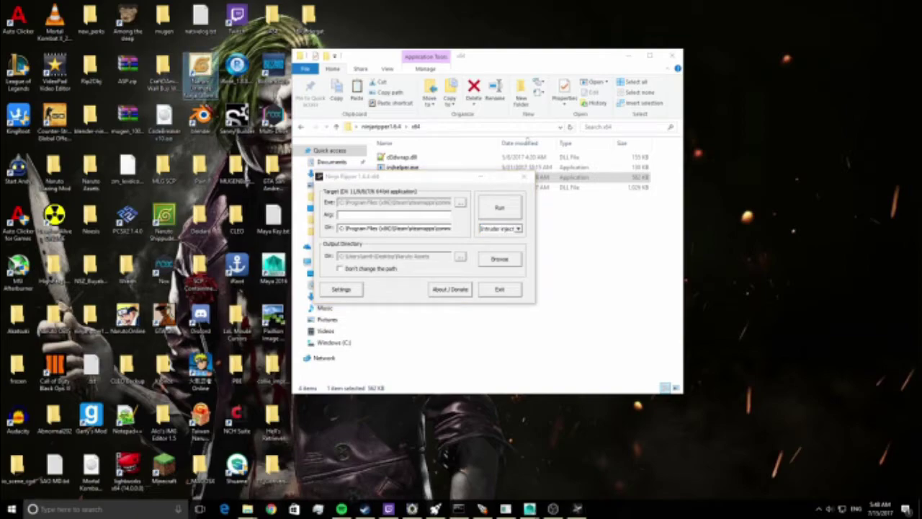
Step: Locate d3d11.dll in the game's install folder, close that folder and look over the injection mode options again
right_click(198, 66)
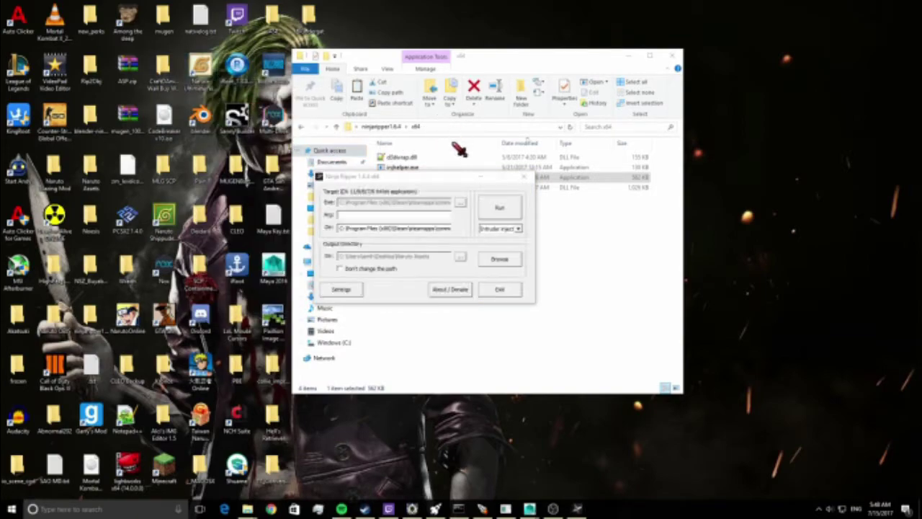
drag(488, 70, 321, 54)
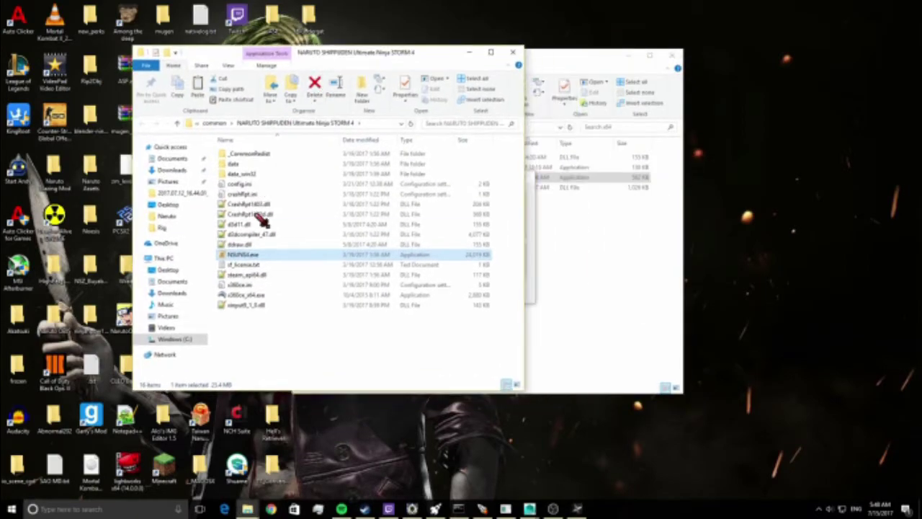
click(258, 226)
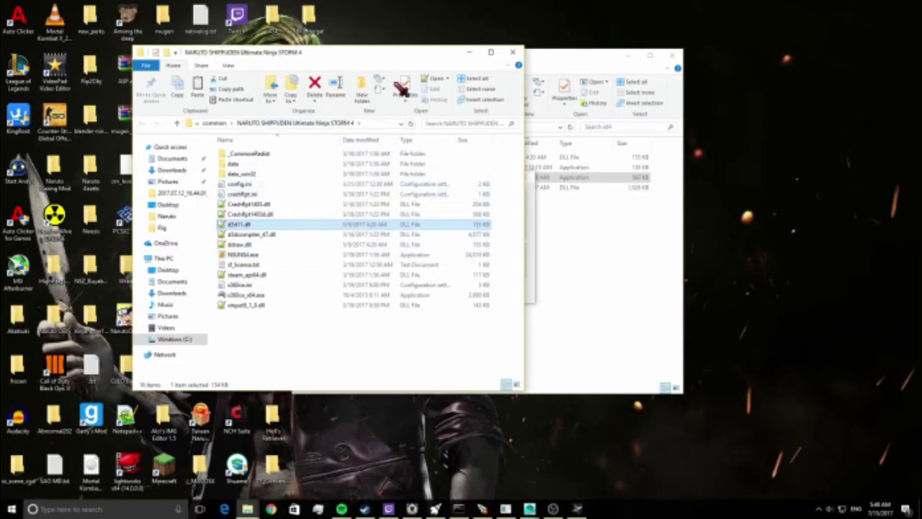
click(512, 53)
click(517, 228)
click(526, 249)
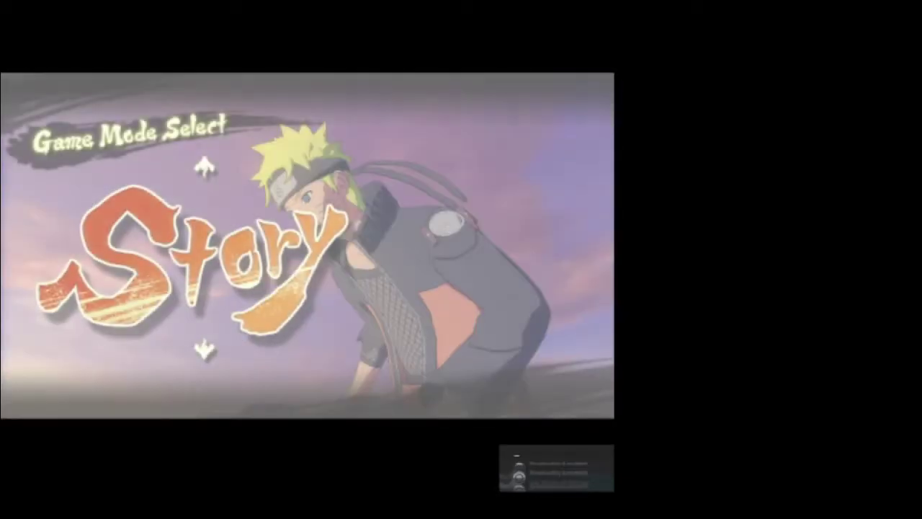
Step: Enter Practice mode under Free Battle in the running game
key(Down)
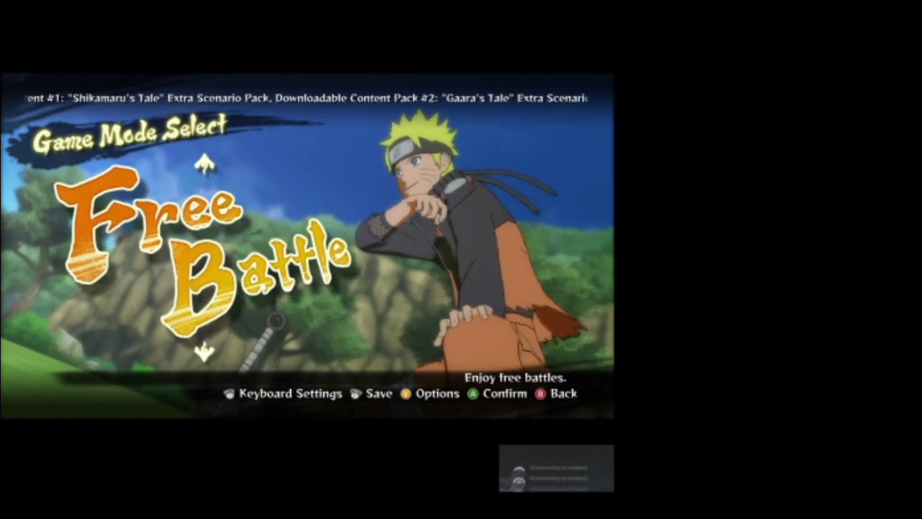
key(Return)
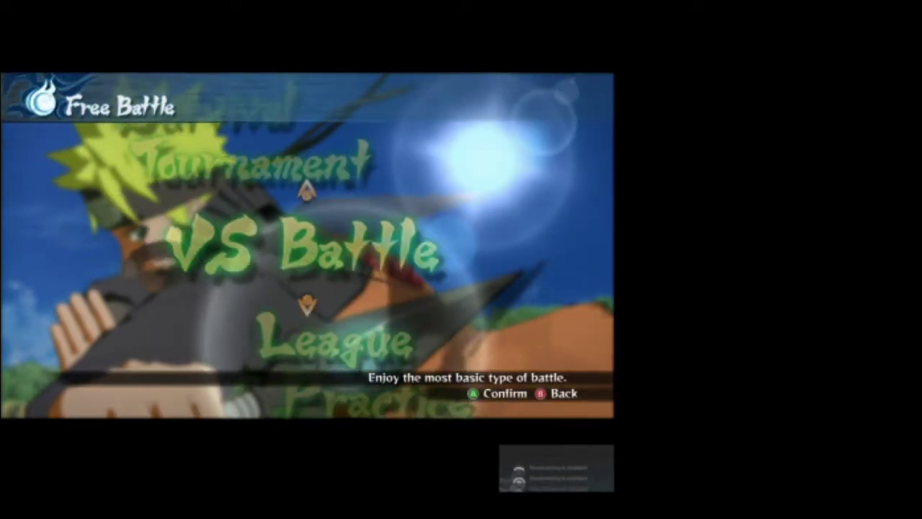
key(Down)
key(Down)
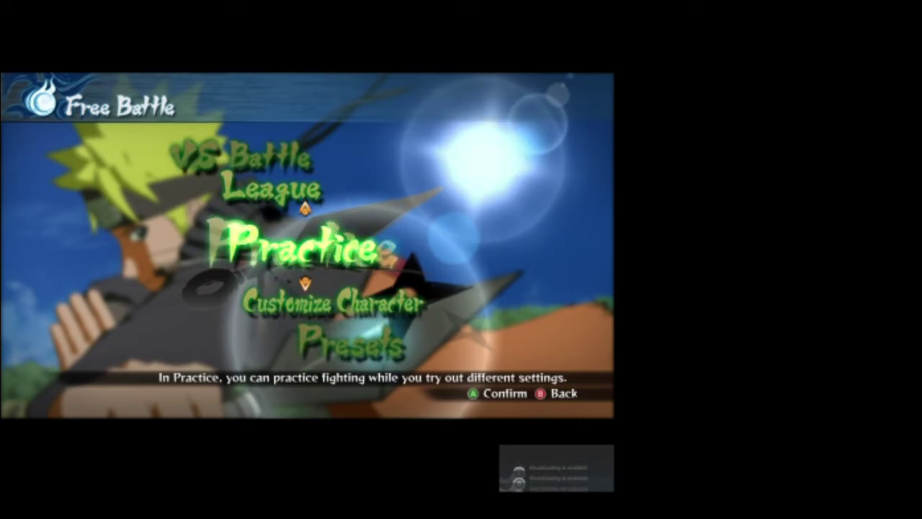
key(Return)
key(Up)
key(Down)
key(Return)
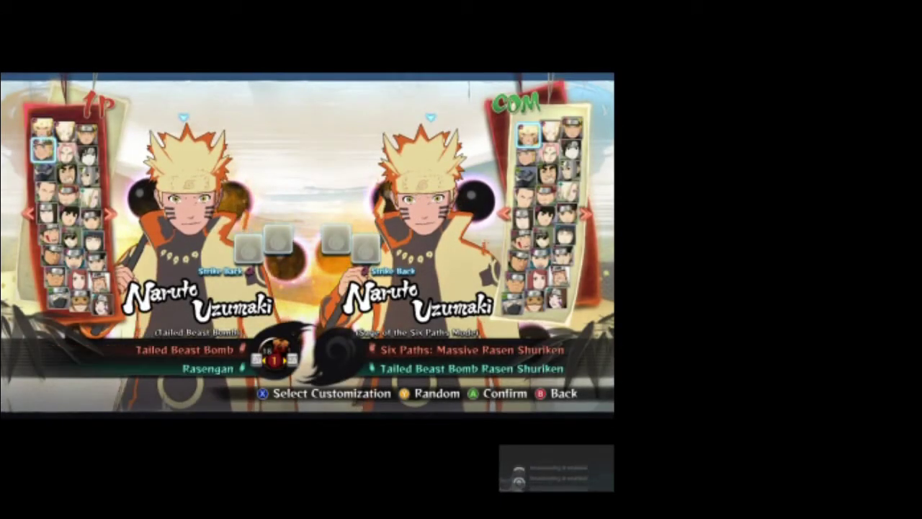
Step: Choose Orochimaru as the 1P character with Kabuto Yakushi as his support
key(Down)
key(Down)
key(Down)
key(Down)
key(Down)
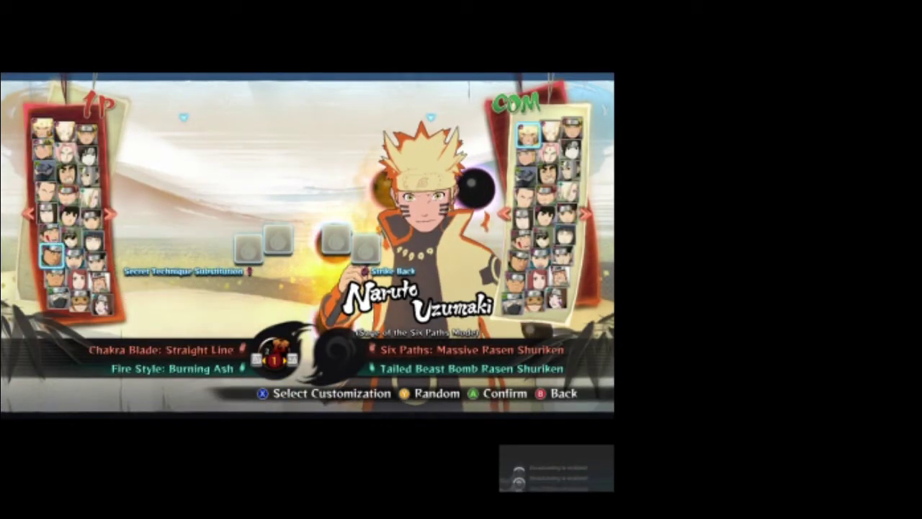
key(Left)
key(Right)
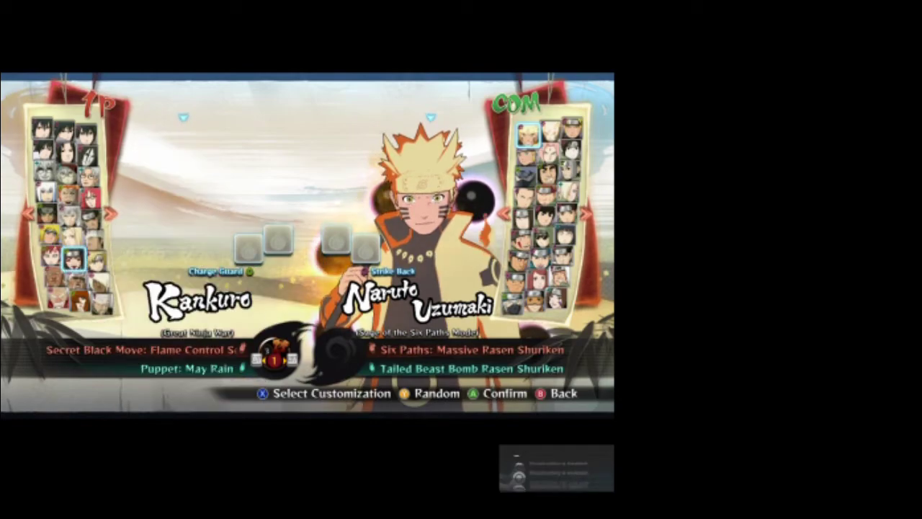
key(Left)
key(Up)
key(Up)
key(Up)
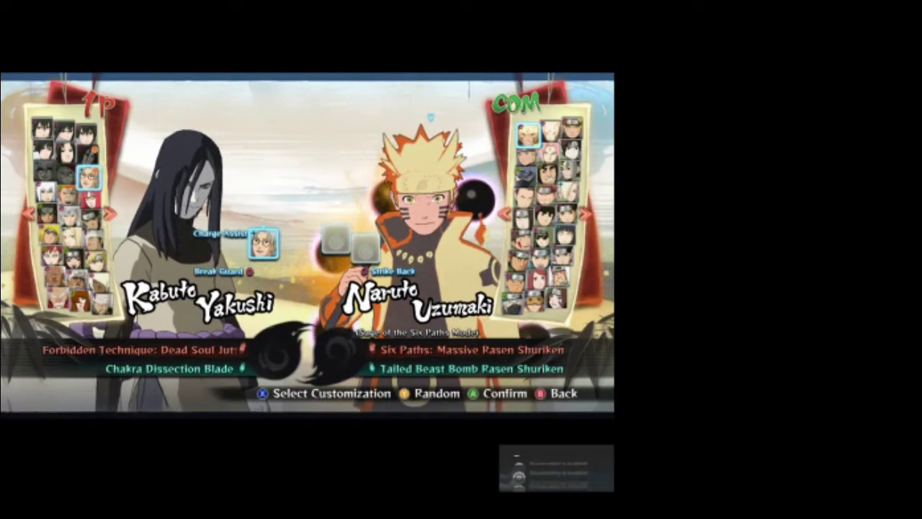
key(Return)
key(Return)
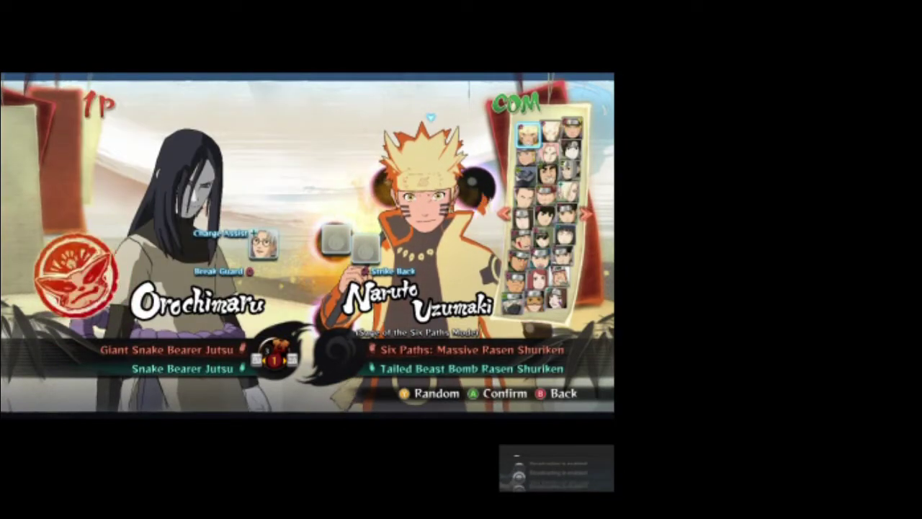
Step: Confirm Naruto Uzumaki (Sage of the Six Paths Mode) as the COM opponent together with his support characters
key(Return)
key(Return)
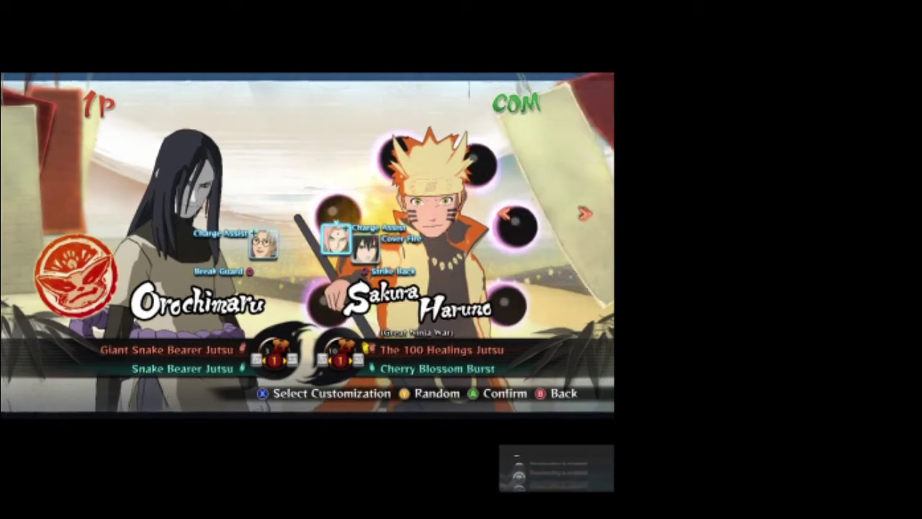
key(Return)
key(Return)
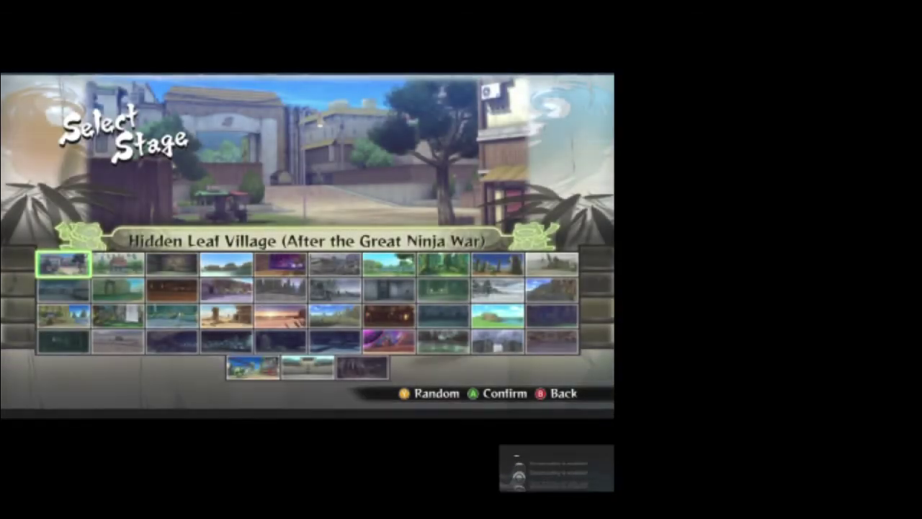
Step: Select Orochimaru's Hideout (Destroyed) as the stage and start the practice battle
key(Right)
key(Right)
key(Down)
key(Right)
key(Down)
key(Up)
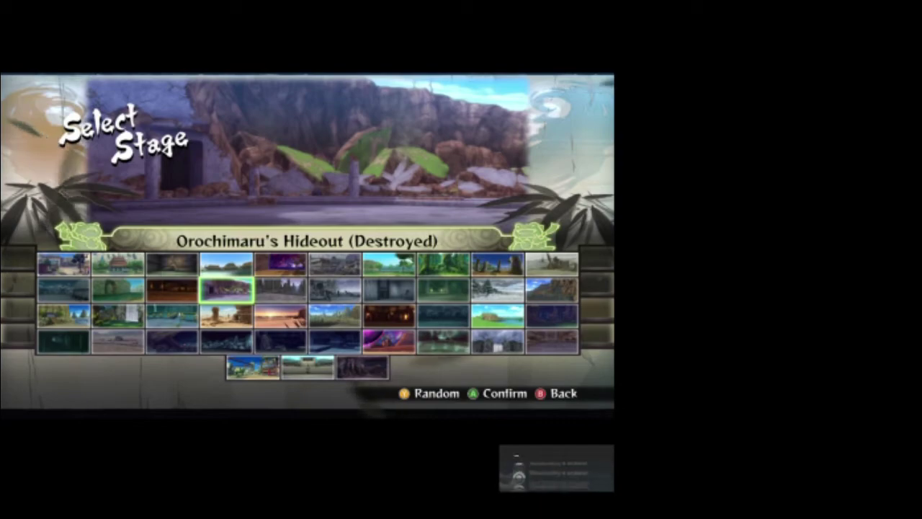
key(Return)
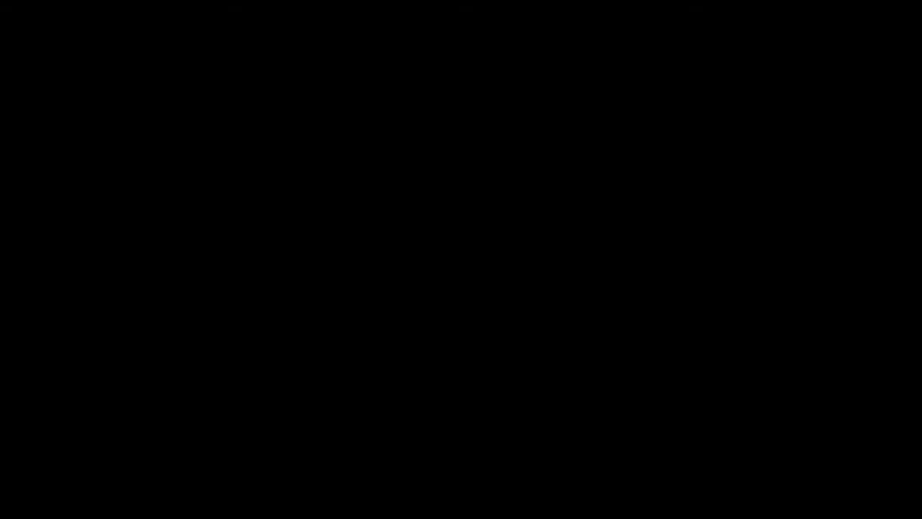
Step: Switch from the game to the desktop and clear away the x64 folder and Steam screenshot uploader windows
key(alt+Tab)
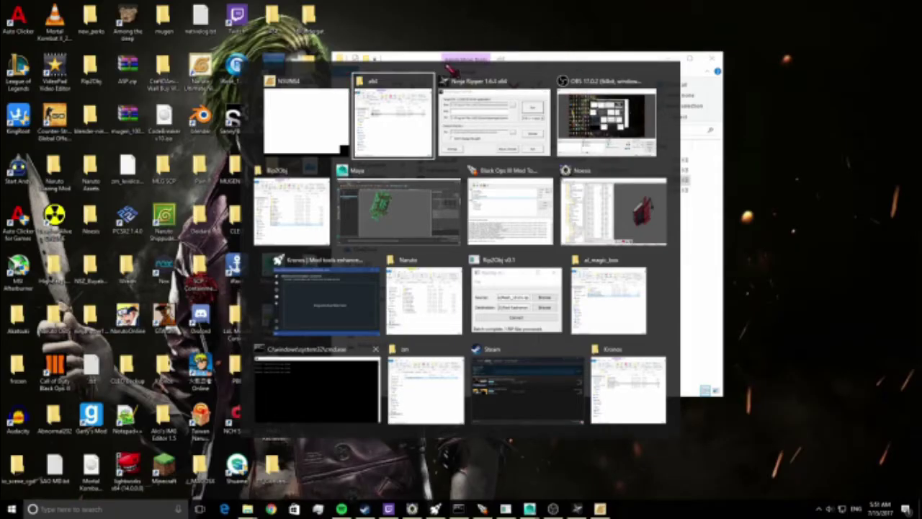
click(669, 60)
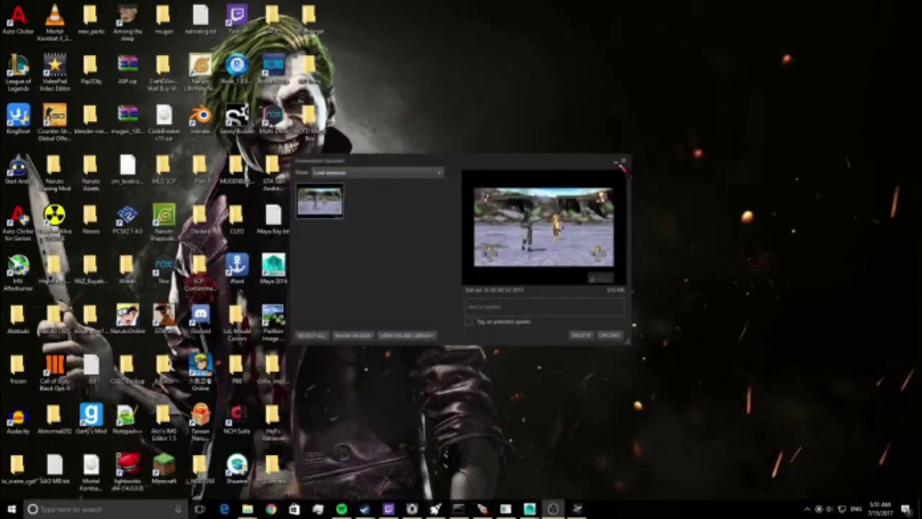
click(624, 161)
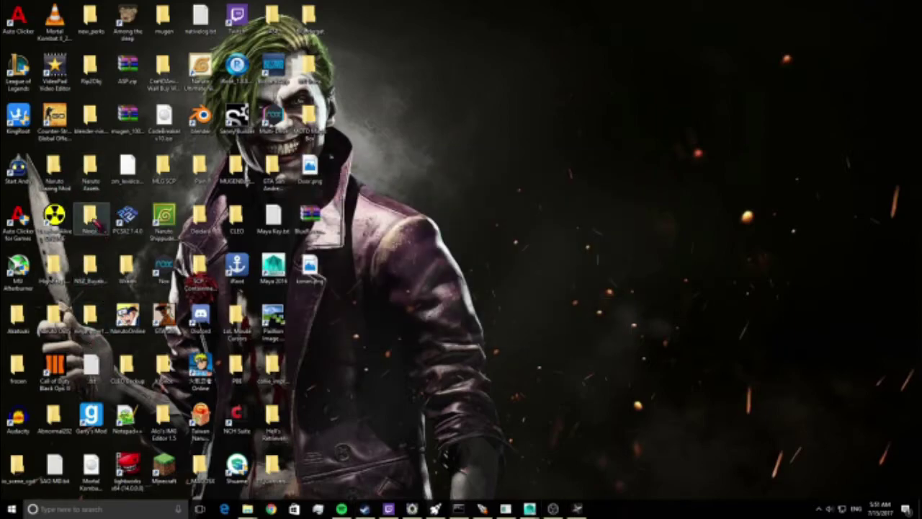
Step: Examine the ripped files in the 2017.07.12_16.44.01_NSUNS4.exe folder inside Naruto Assets\_NinjaRipper, and minimize the window
double_click(101, 172)
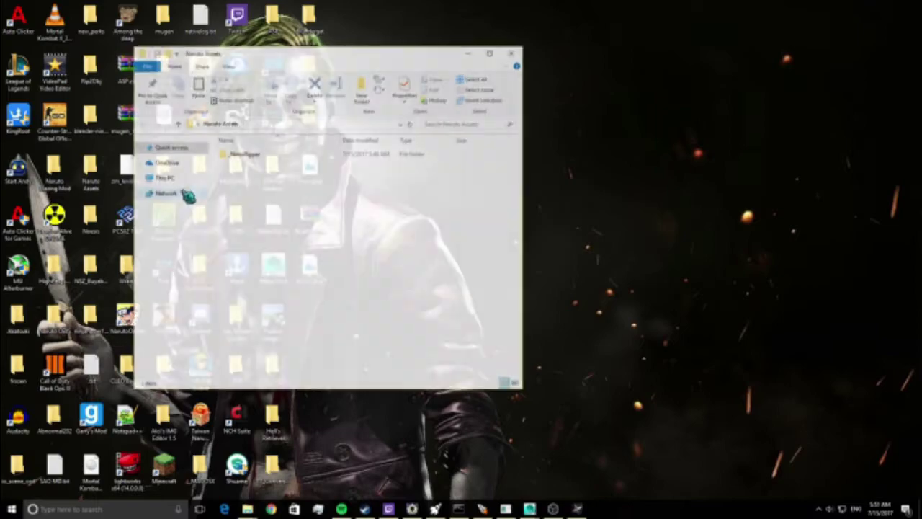
double_click(242, 156)
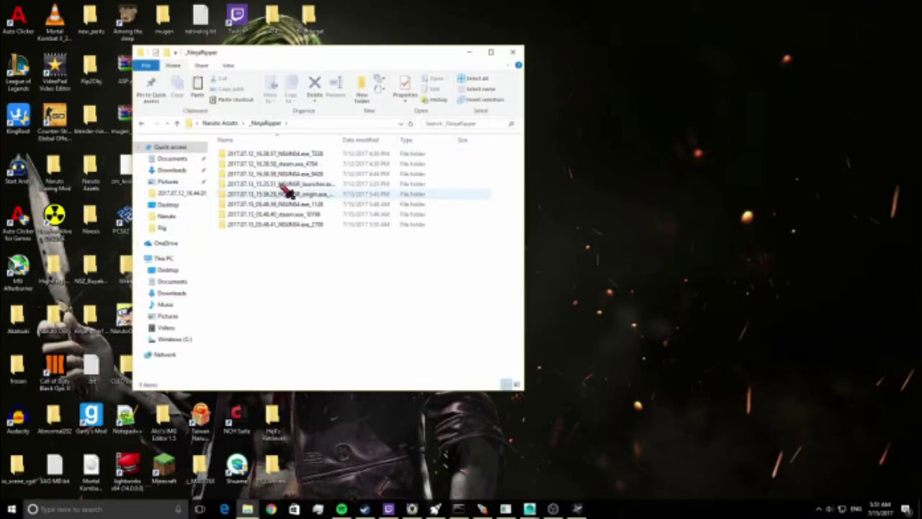
drag(298, 282, 333, 282)
drag(302, 250, 317, 257)
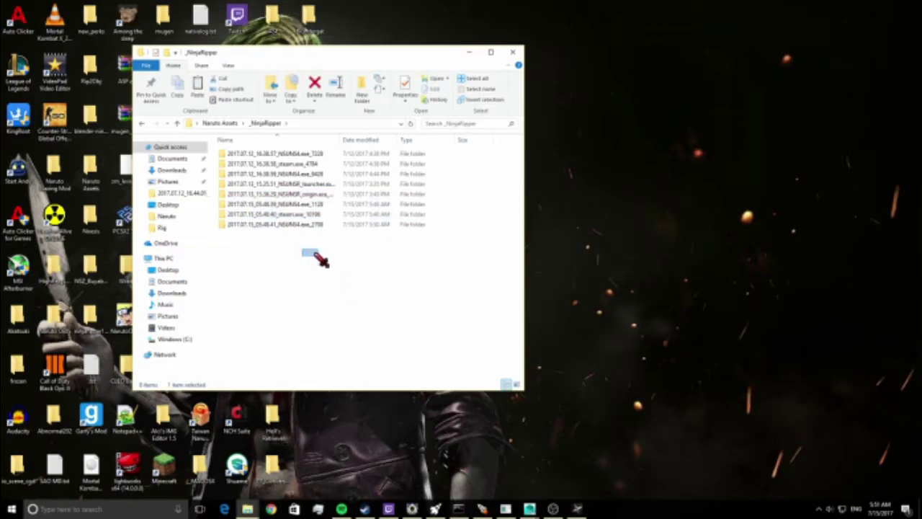
double_click(371, 175)
double_click(316, 154)
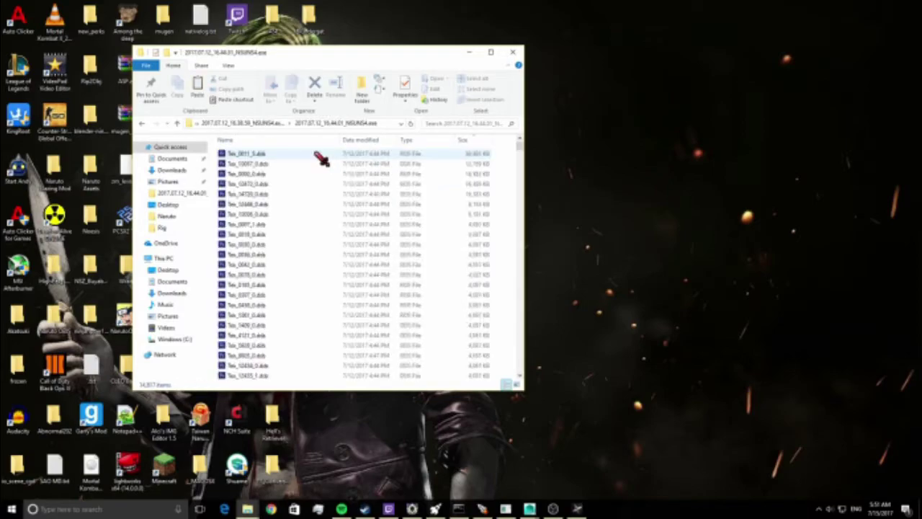
drag(520, 146, 511, 129)
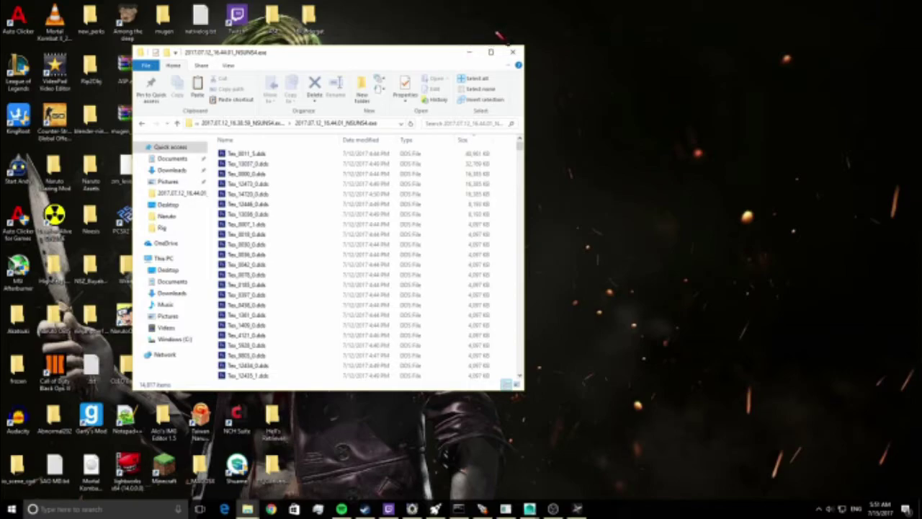
click(469, 53)
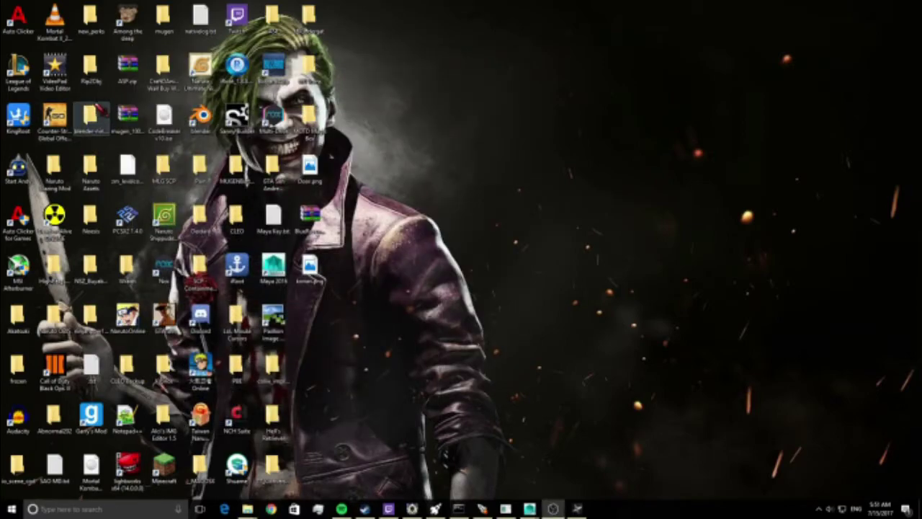
Step: Open the Noesis folder from the desktop, minimize it, and switch to the Noesis window in maximized view
double_click(89, 218)
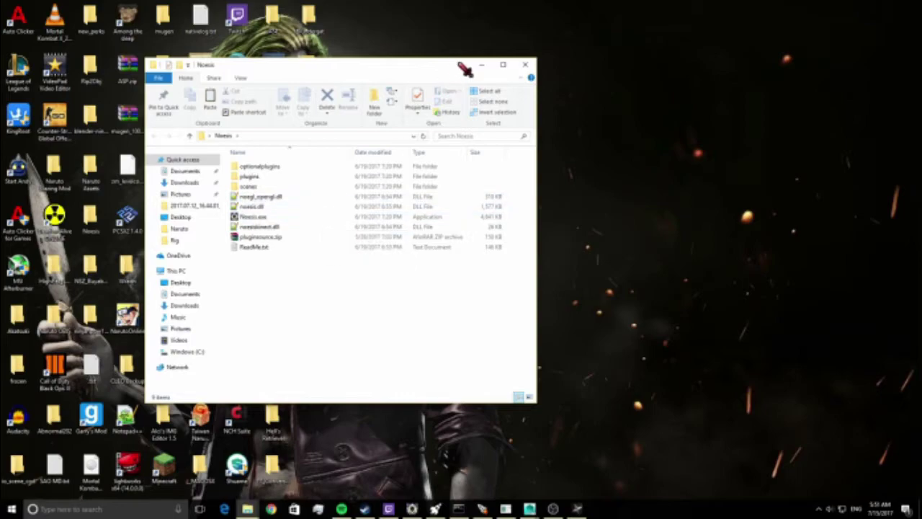
click(481, 64)
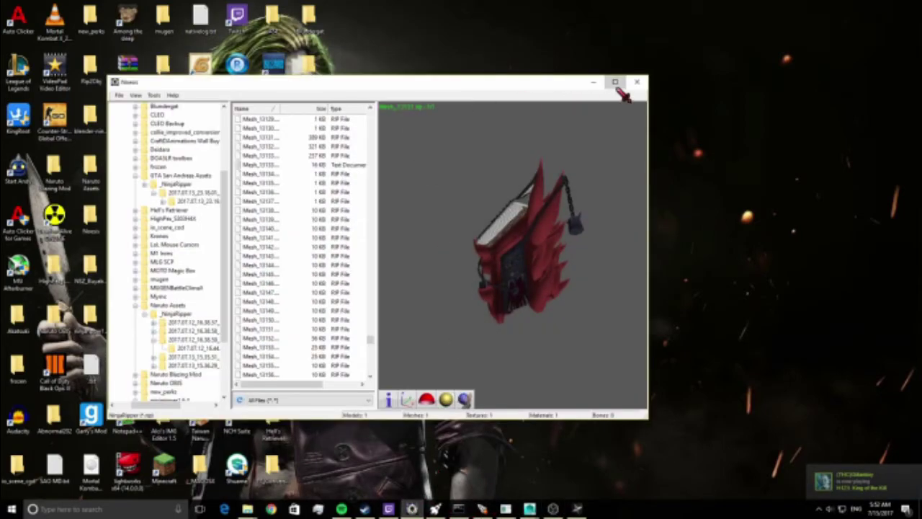
click(616, 83)
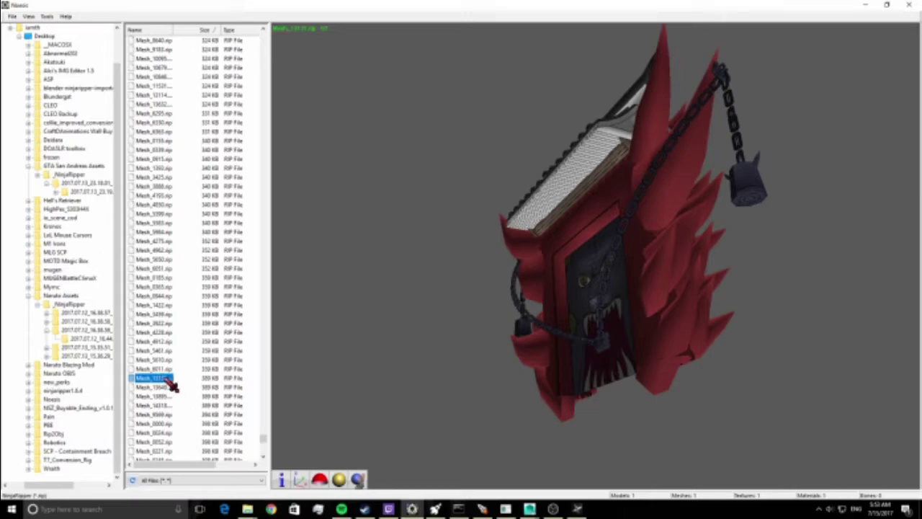
Step: Preview neighbouring ripped meshes in the size-sorted list, and display Mesh_13132.rip from the name-sorted list
click(163, 387)
click(165, 395)
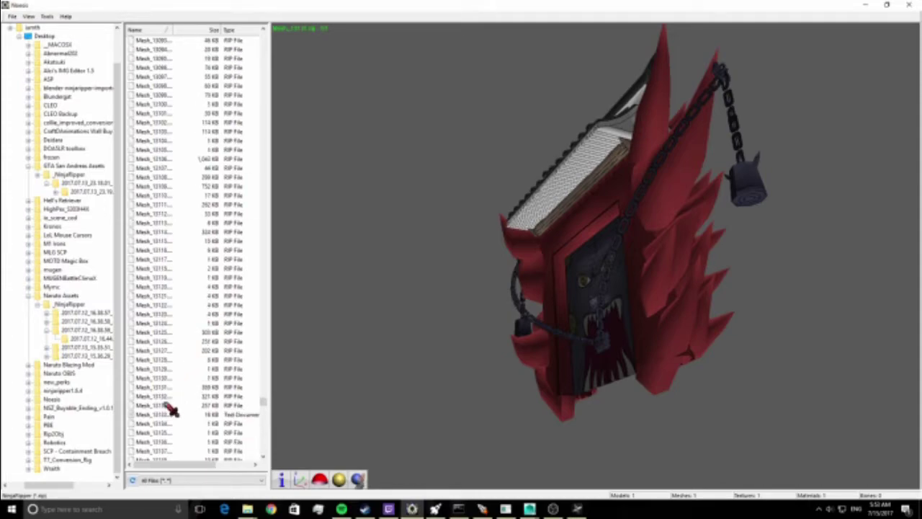
click(165, 396)
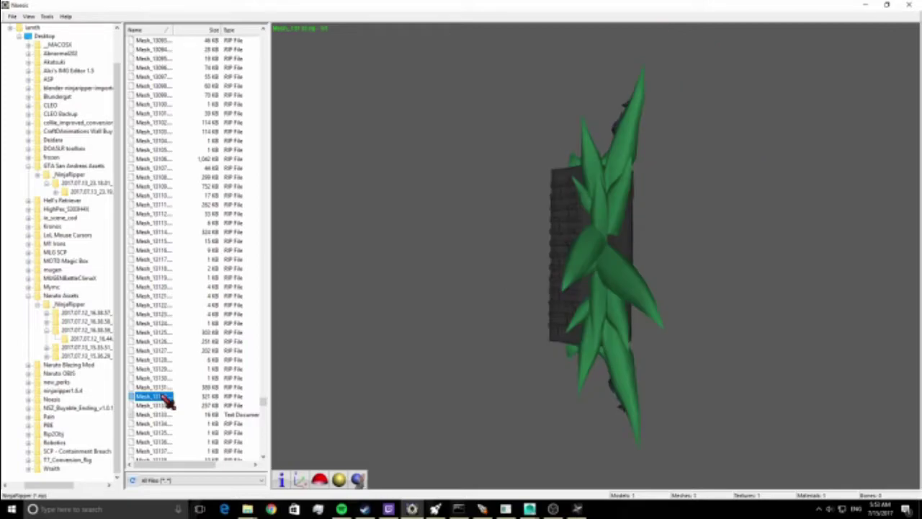
Step: Inspect the green mesh from another angle, minimize Noesis, and bring up the Rip2Obj window on a clear area of the desktop
drag(545, 319, 612, 296)
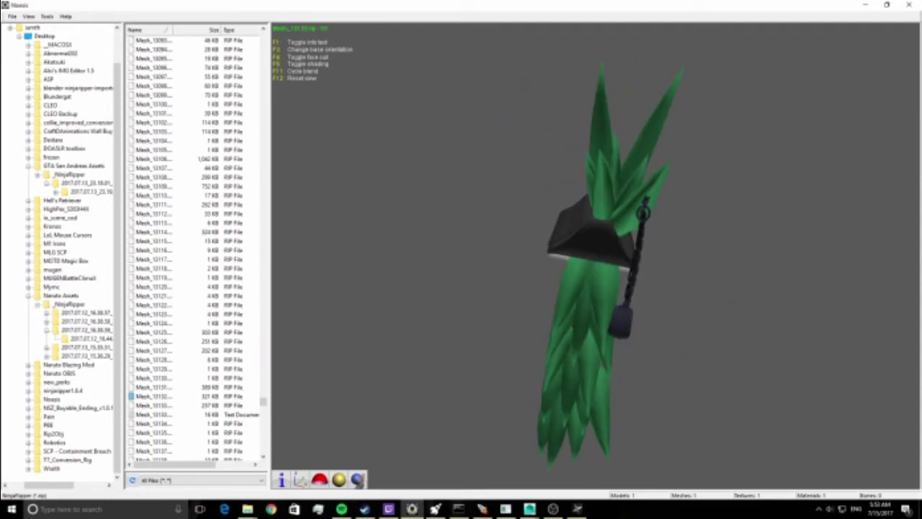
click(864, 5)
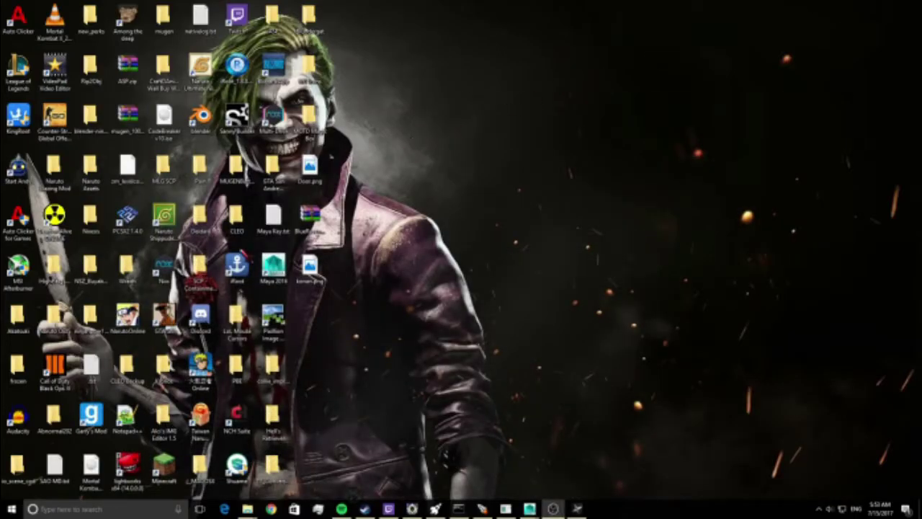
click(505, 509)
drag(666, 232, 416, 181)
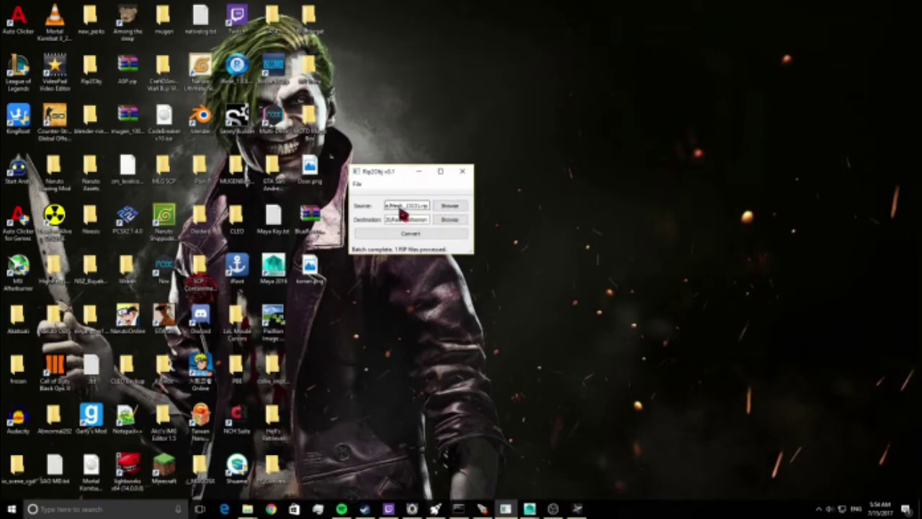
drag(396, 173, 461, 169)
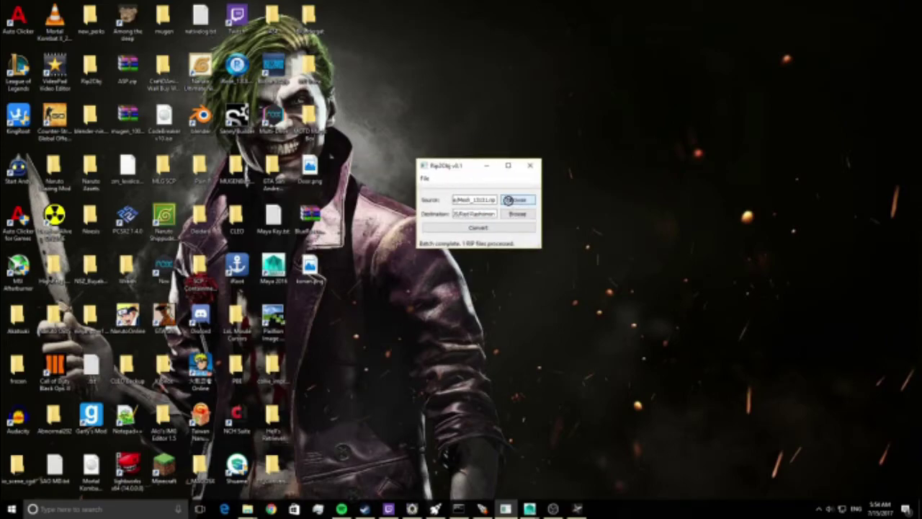
Step: Browse for the Rip2Obj source file in the 2017.07.12_16.44.01_NSUNS4.exe folder inside Naruto Assets\_NinjaRipper
click(516, 201)
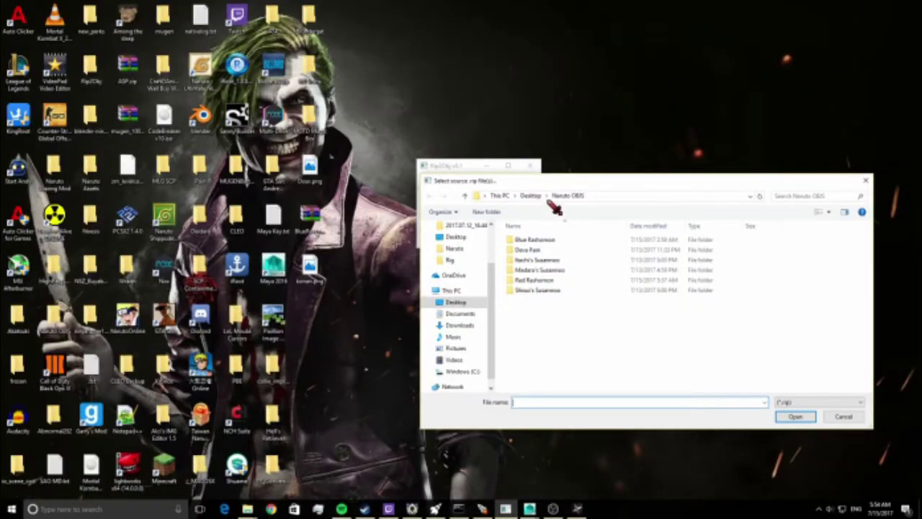
click(530, 196)
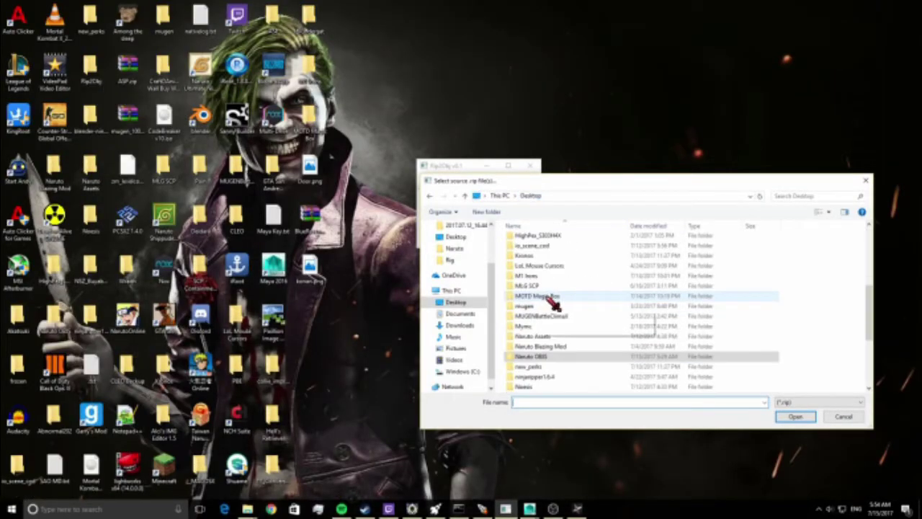
click(565, 337)
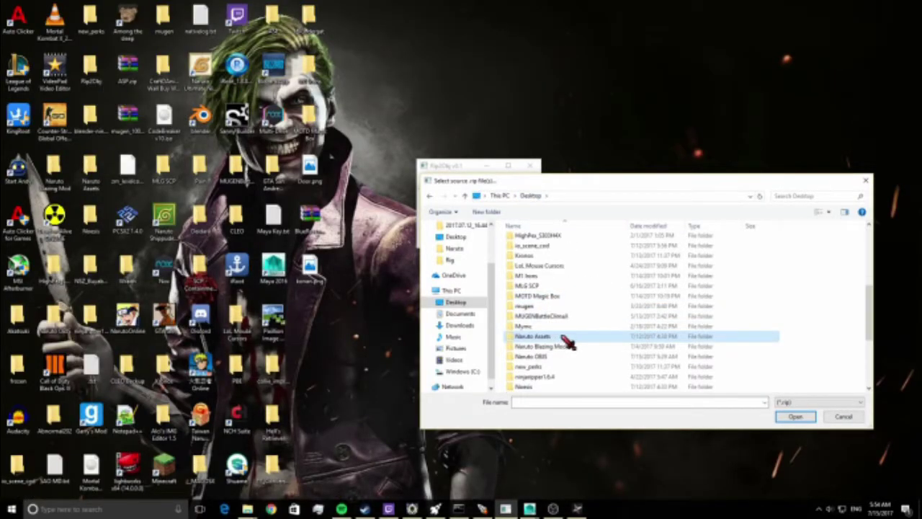
double_click(566, 339)
double_click(570, 245)
double_click(577, 262)
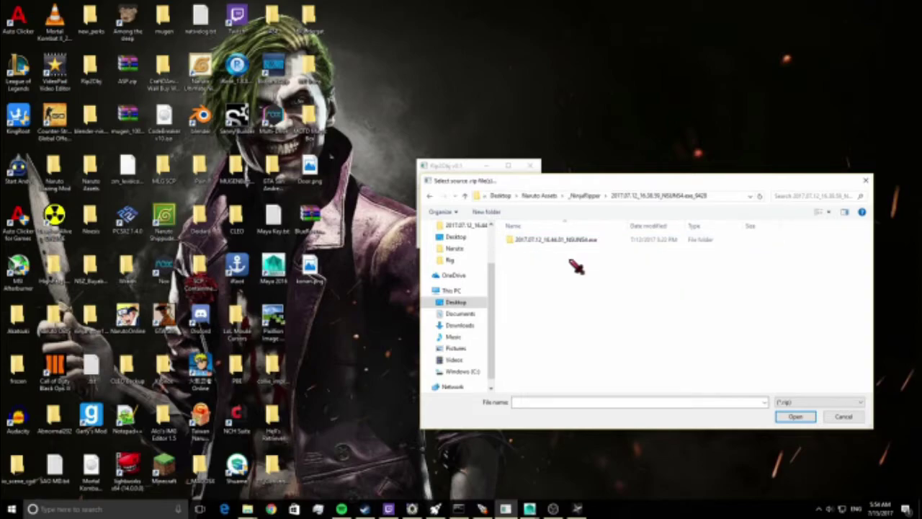
double_click(578, 243)
Step: Search the folder for 13132, choose Mesh_13132.rip as the source, and check it against the mesh in Noesis
click(795, 197)
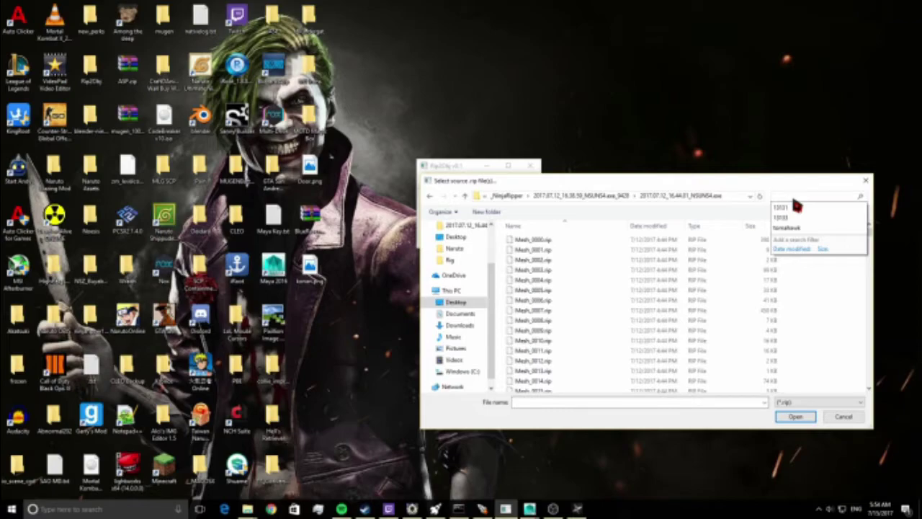
text(131326)
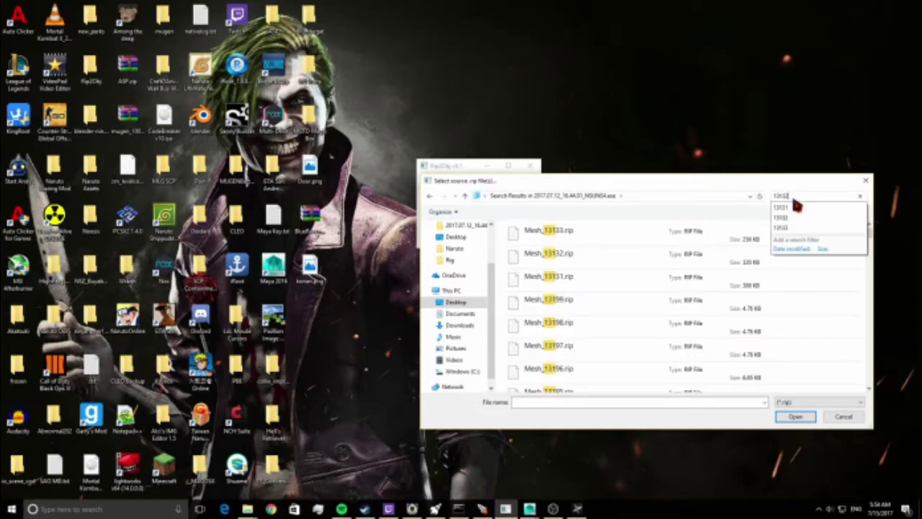
double_click(671, 240)
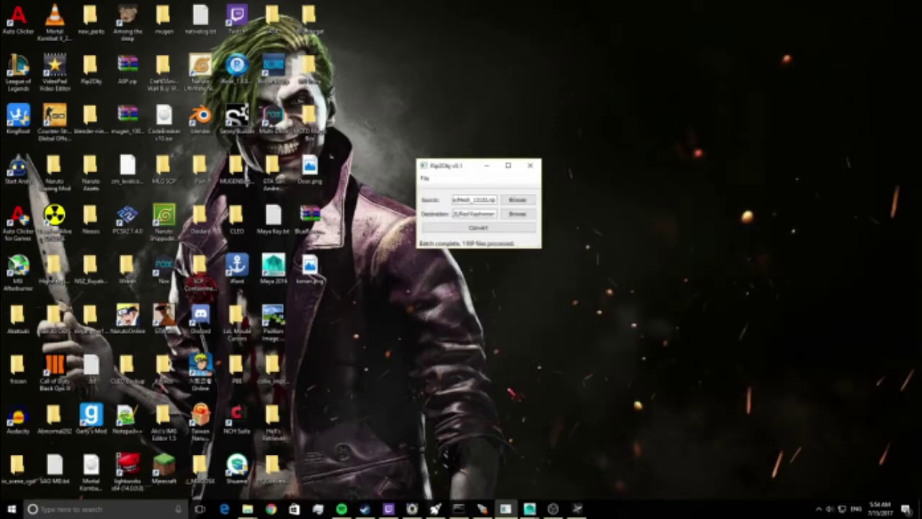
click(411, 508)
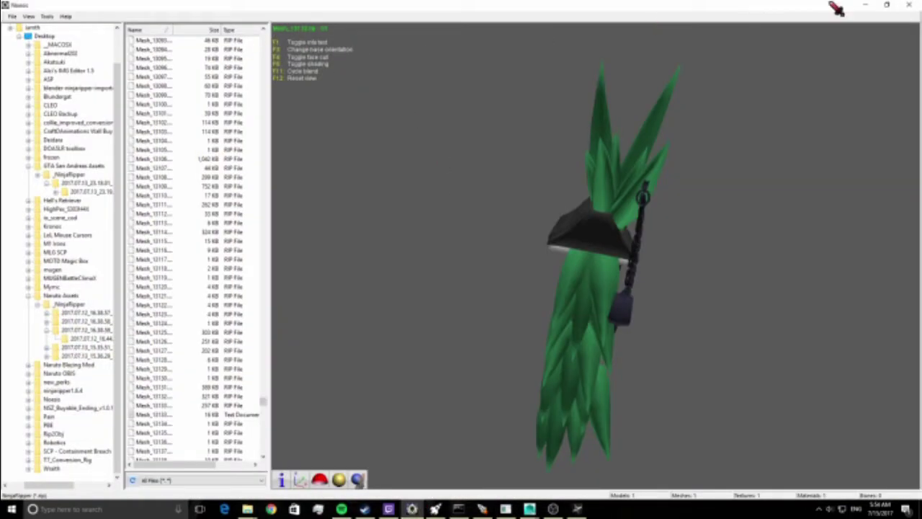
click(864, 5)
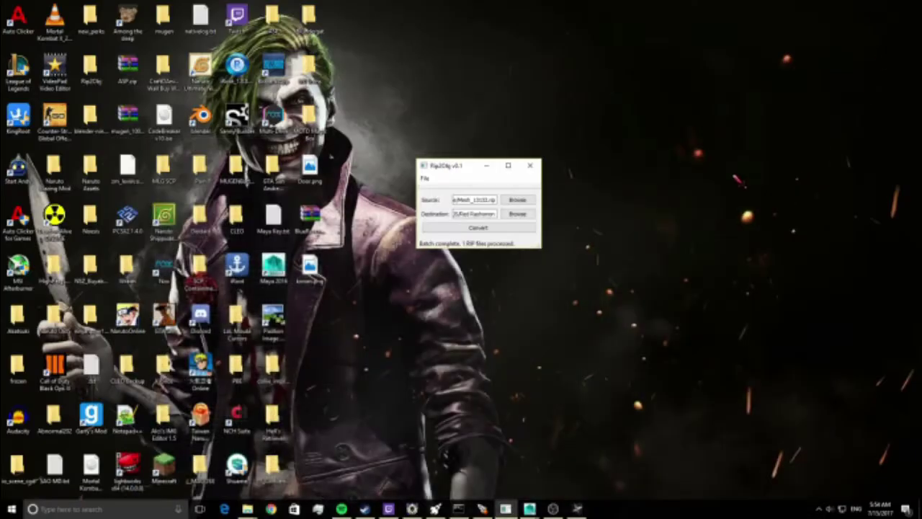
Step: Browse for the destination in the desktop's Naruto OBJS folder and create a folder named Green Rashomon in it
click(518, 214)
click(531, 197)
scroll(554, 297, down, 2)
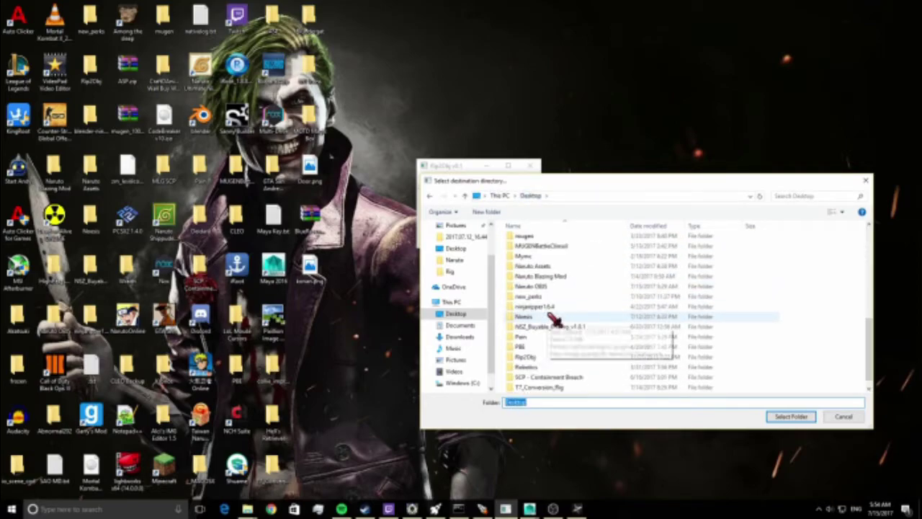
click(569, 293)
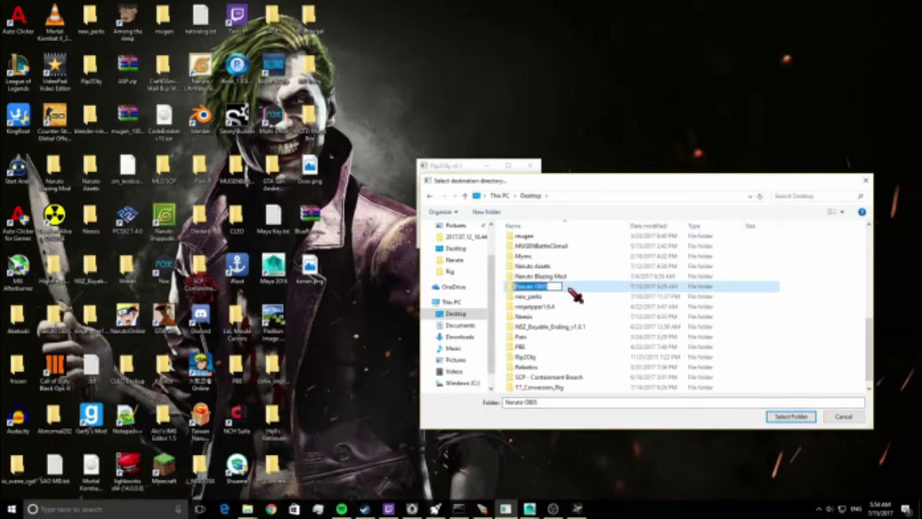
double_click(566, 292)
right_click(568, 350)
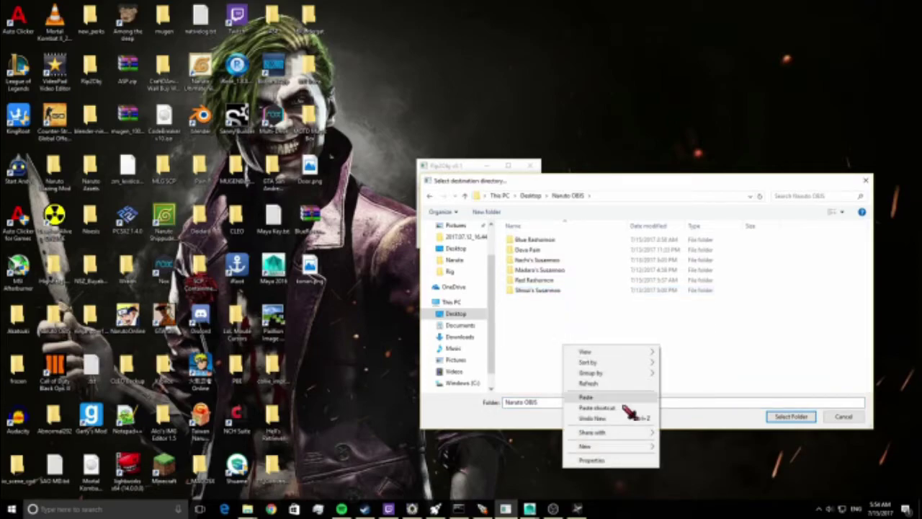
mouse_move(634, 445)
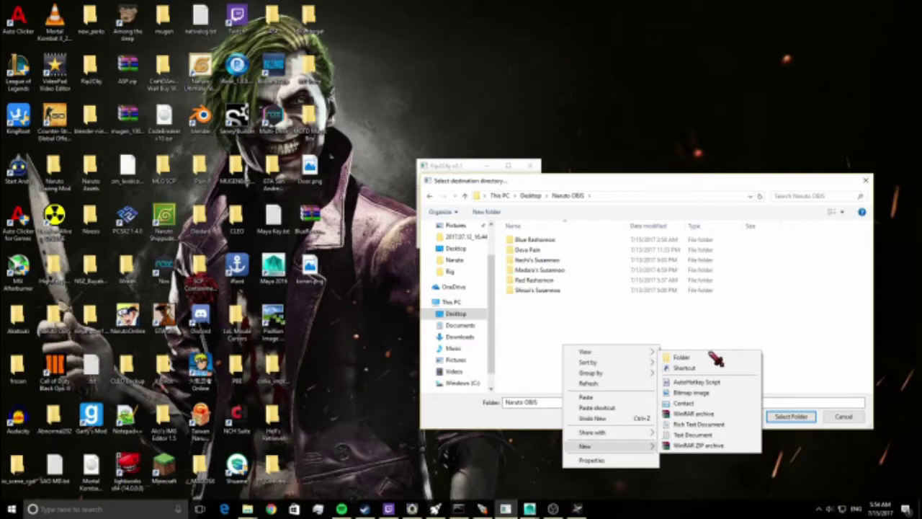
click(716, 356)
text(S)
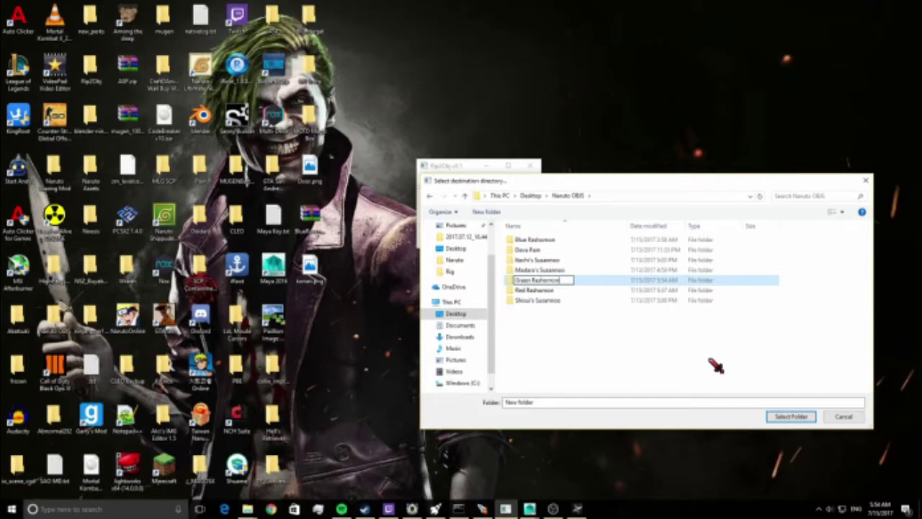
key(Return)
Step: Convert Mesh_13132.rip with Green Rashomon as the destination folder, and minimize Rip2Obj
double_click(551, 260)
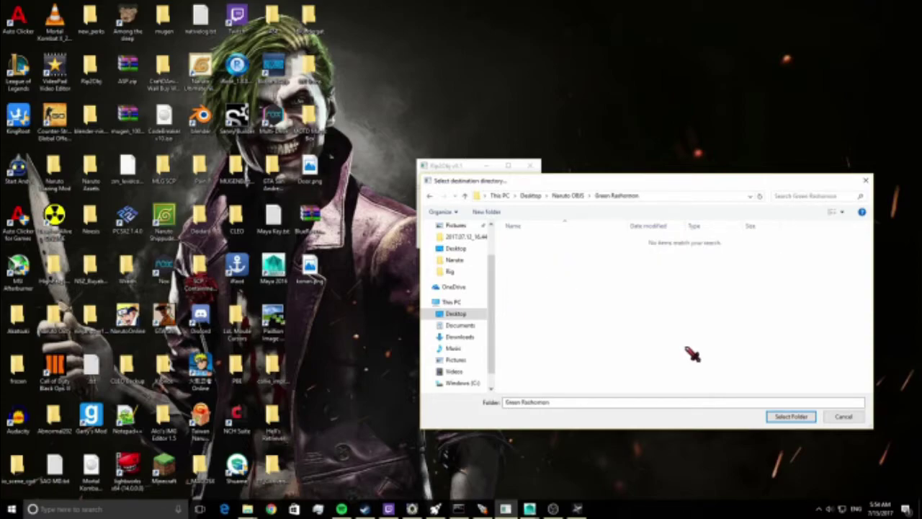
click(791, 416)
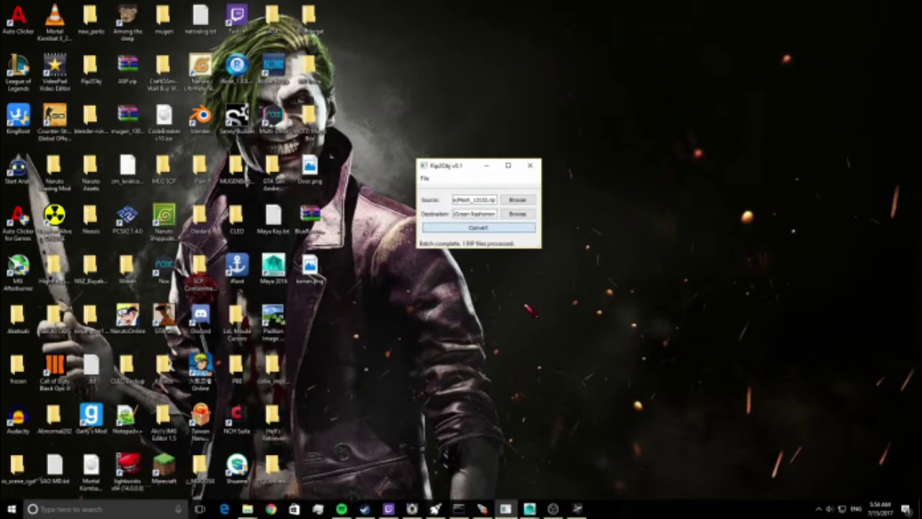
click(489, 166)
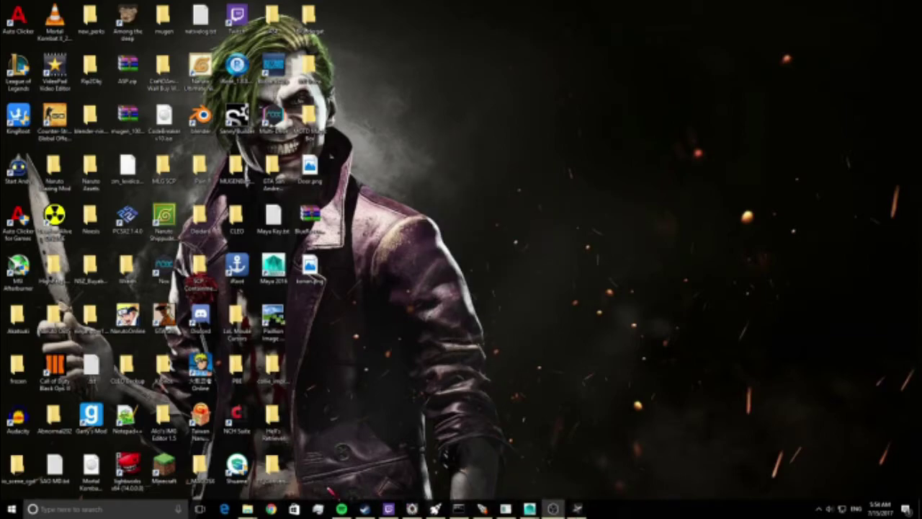
Step: Open the Naruto OBJS folder from the desktop and look at the files in its Blue Rashomon folder
click(247, 509)
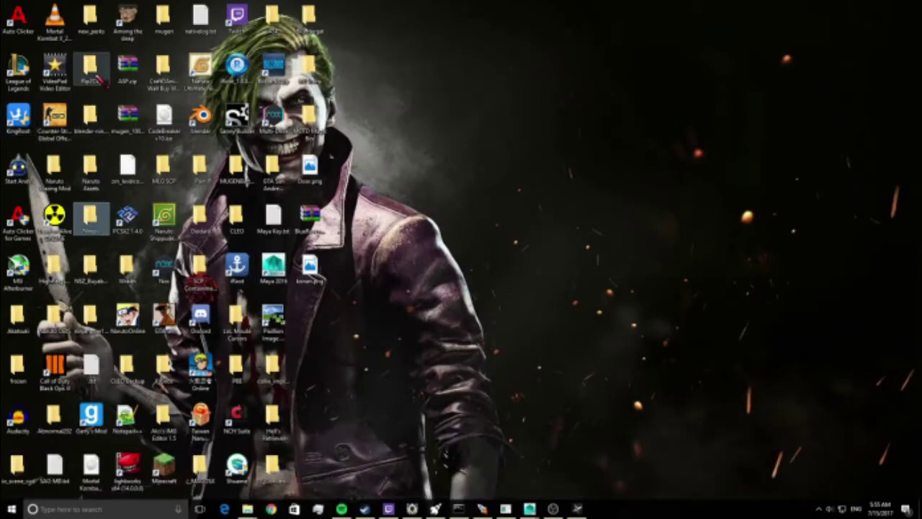
click(54, 317)
double_click(56, 318)
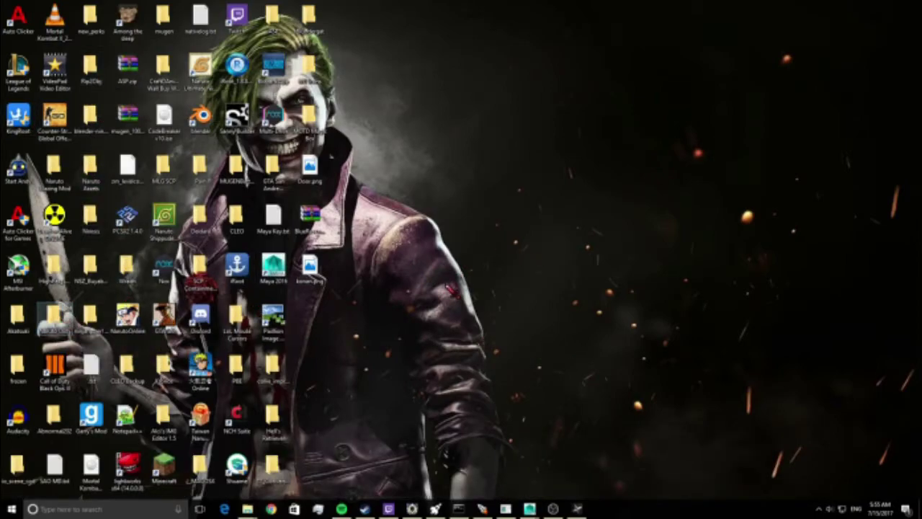
drag(275, 346, 436, 270)
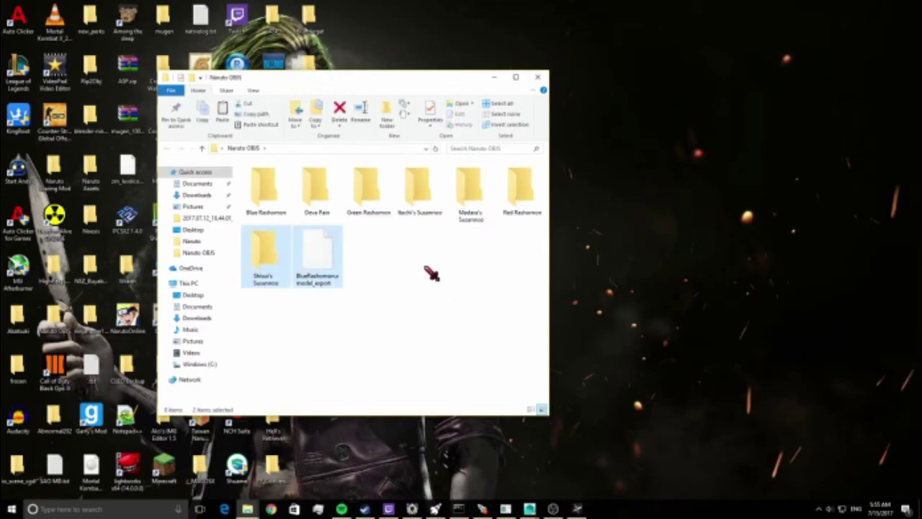
double_click(281, 196)
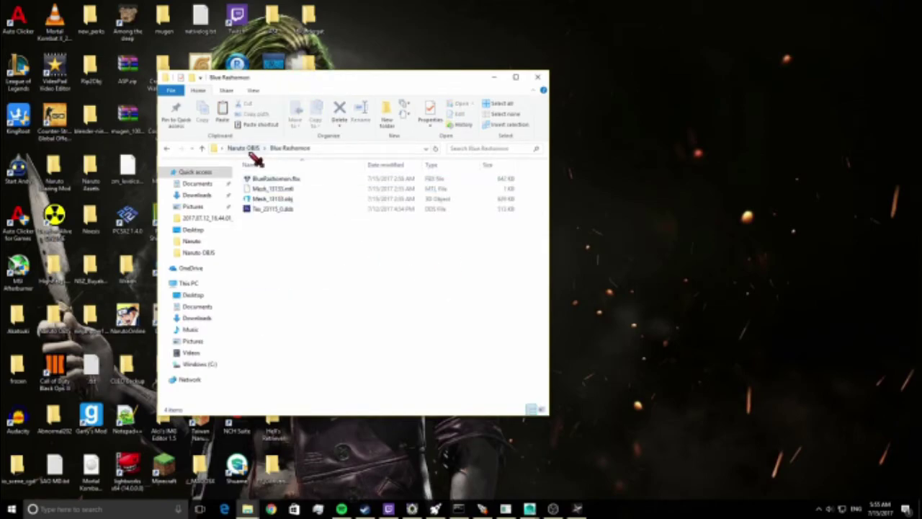
click(245, 148)
Step: Examine the converted mesh, material and texture files in the Green Rashomon folder
double_click(372, 195)
drag(333, 231, 353, 206)
drag(330, 261, 342, 279)
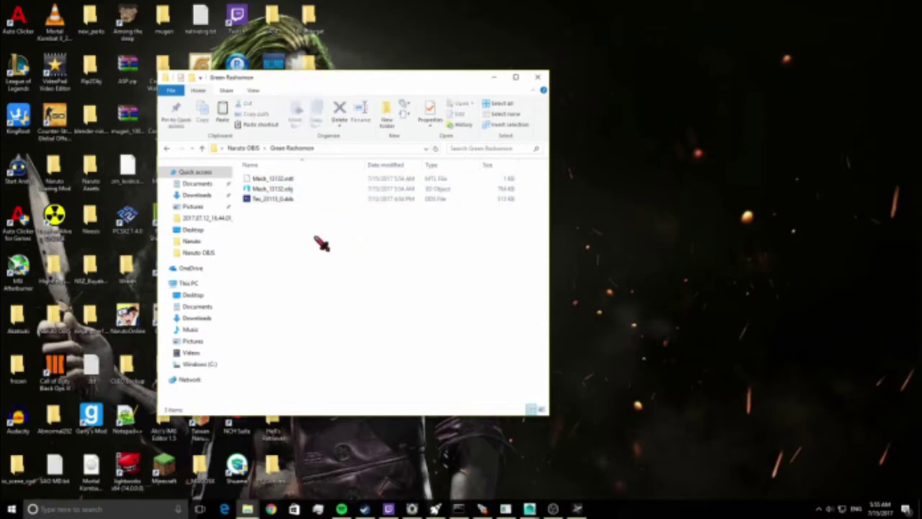
mouse_move(396, 257)
mouse_down()
mouse_move(447, 216)
mouse_move(412, 165)
mouse_move(389, 273)
mouse_up()
drag(242, 242, 371, 203)
click(368, 260)
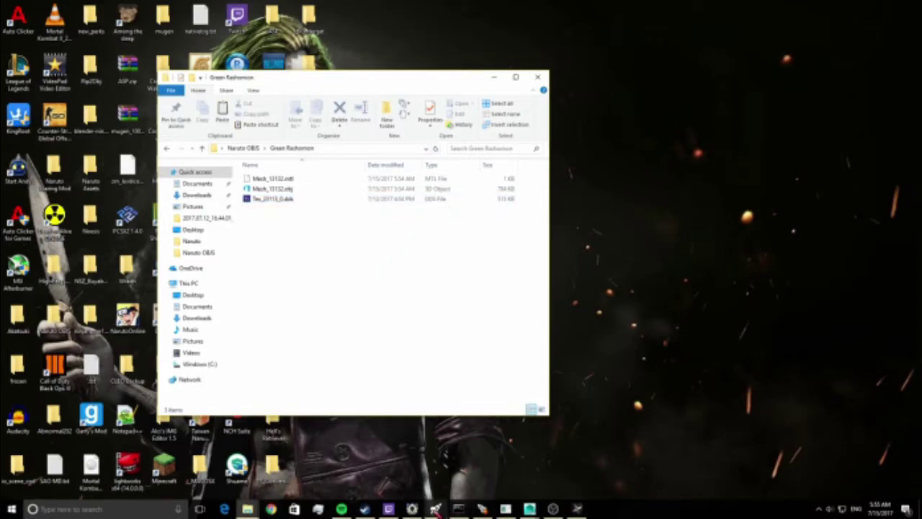
Step: Switch back to Noesis and open the export settings for Mesh_13132.rip
click(412, 508)
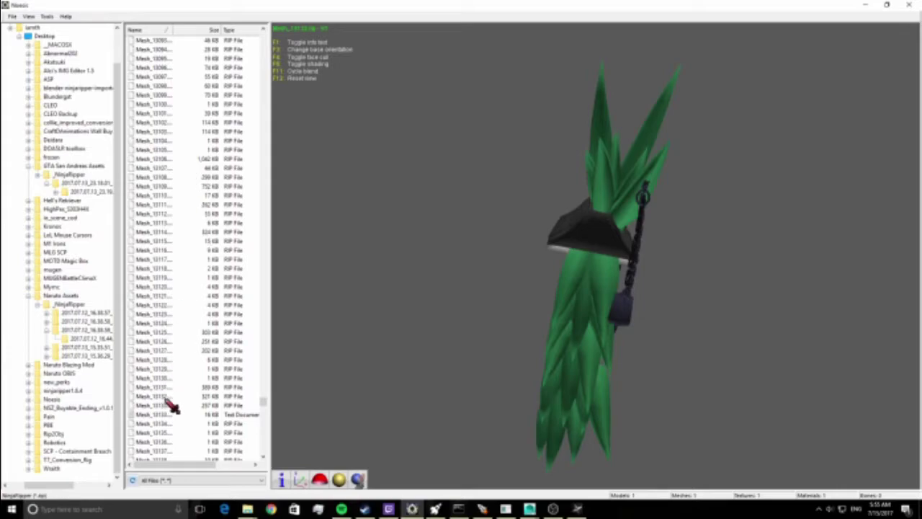
click(167, 398)
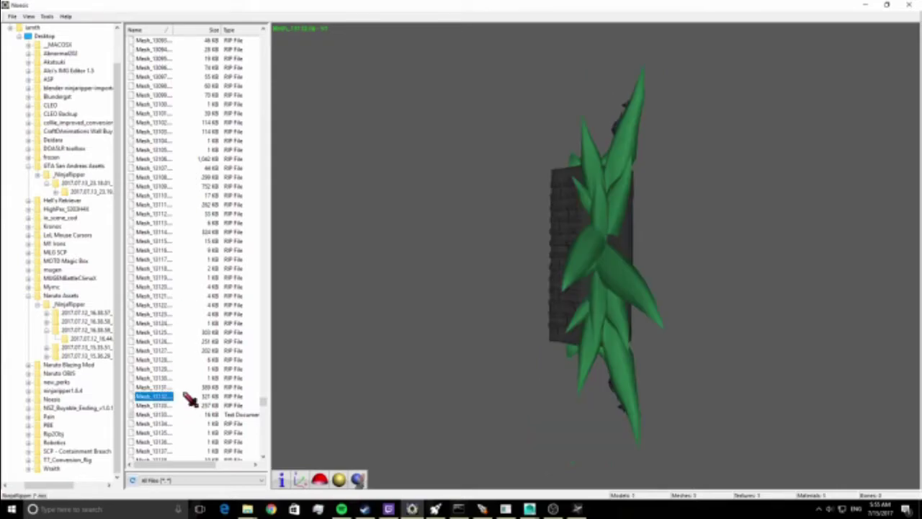
right_click(157, 402)
click(175, 417)
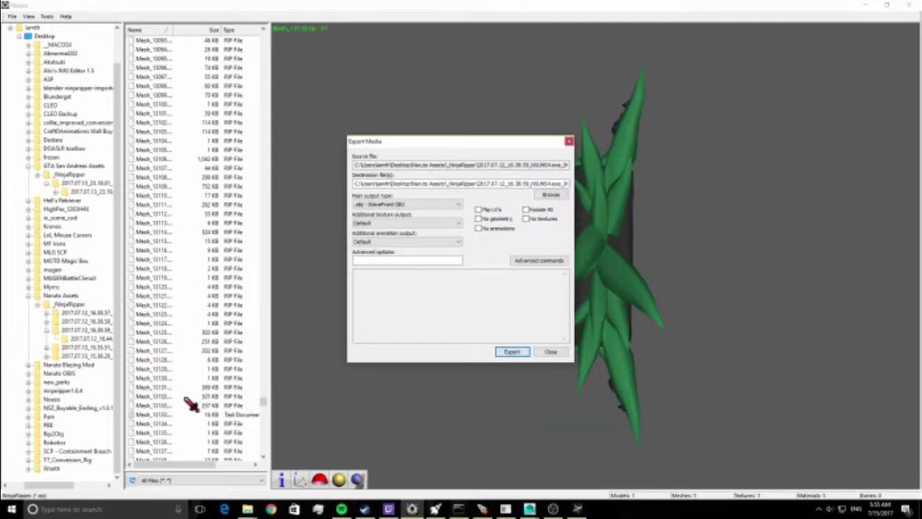
Step: Set the main output type to .fbx - Autodesk FBX and the additional texture output to .tga - TGA Image
click(427, 204)
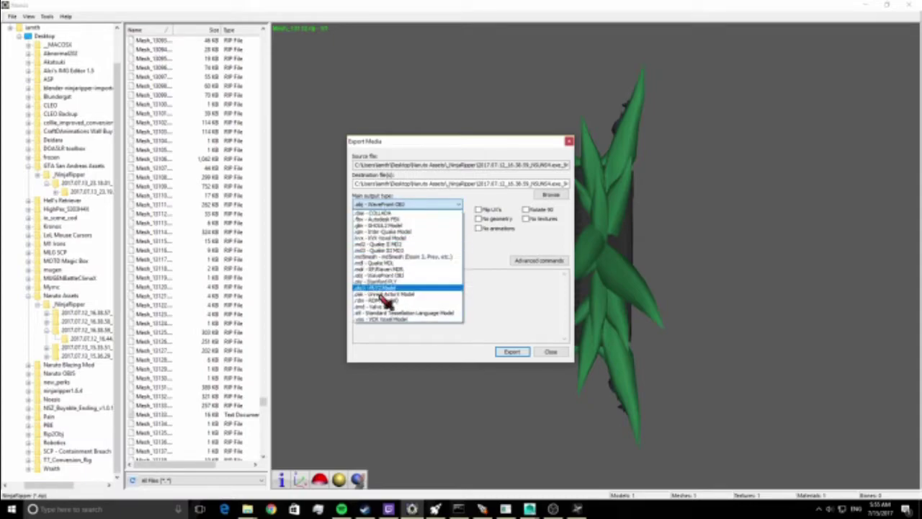
click(385, 219)
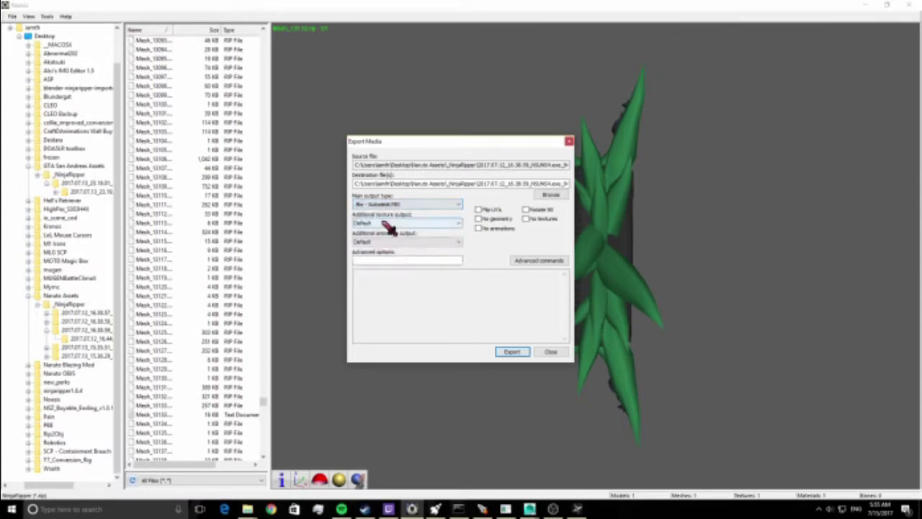
click(389, 224)
click(404, 346)
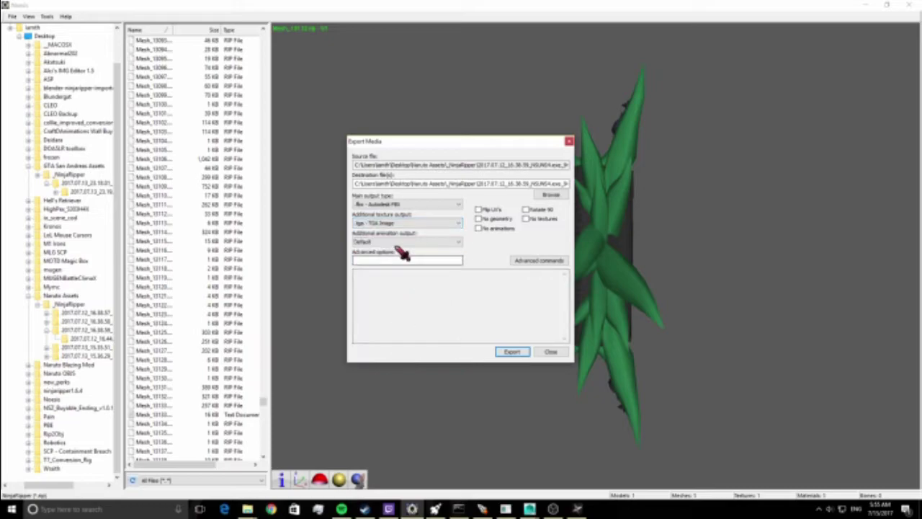
Step: Set the export destination to a file named GreenRashomon in the Green Rashomon folder inside Naruto OBJS
click(551, 194)
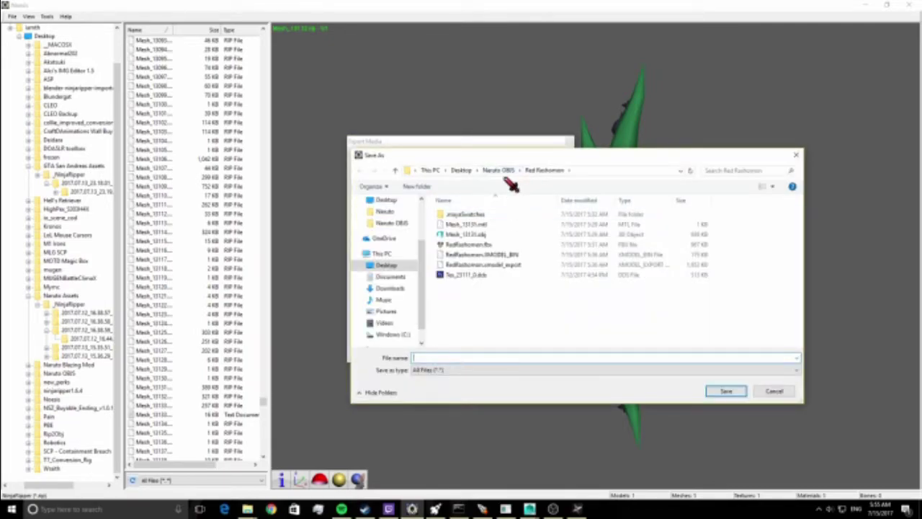
click(502, 170)
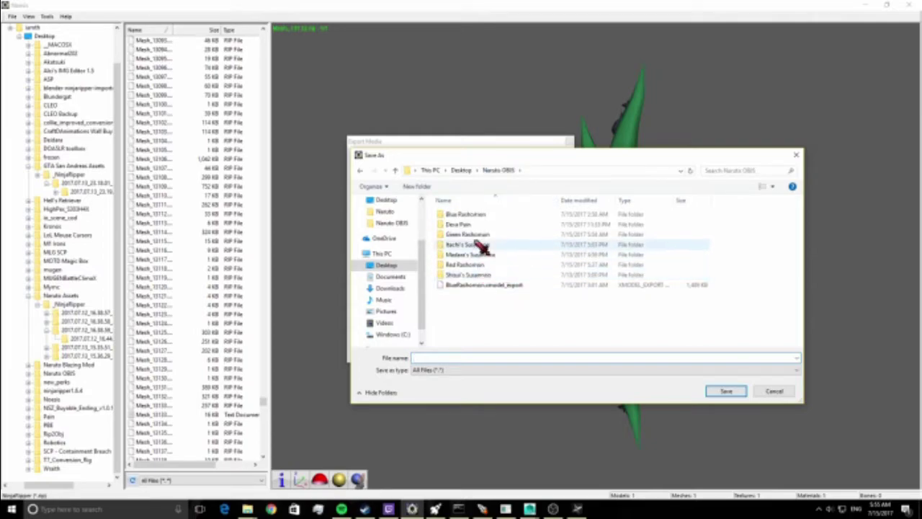
double_click(481, 236)
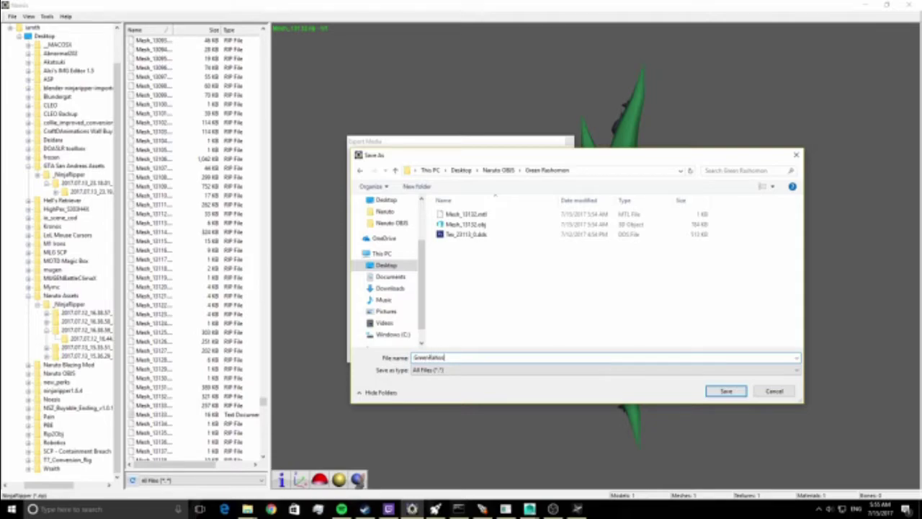
key(Return)
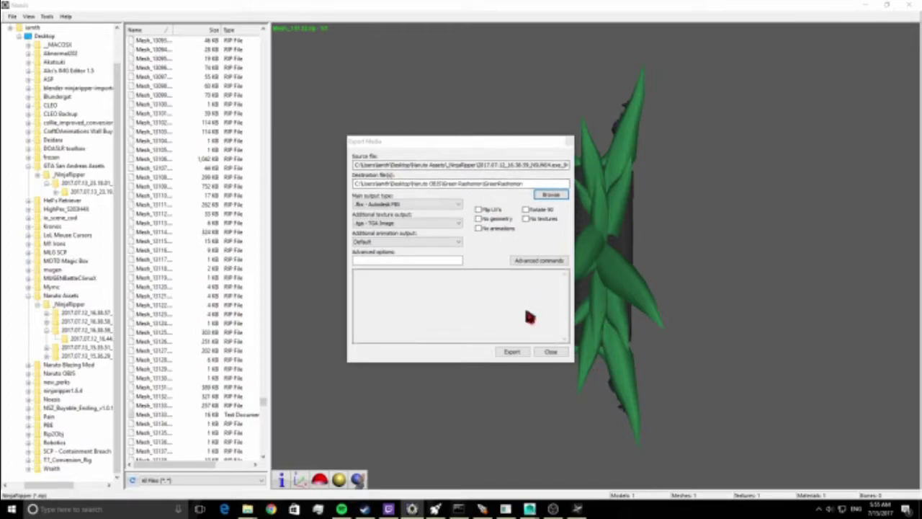
Step: Export the mesh with its texture using the chosen settings and dismiss the export dialog
click(511, 351)
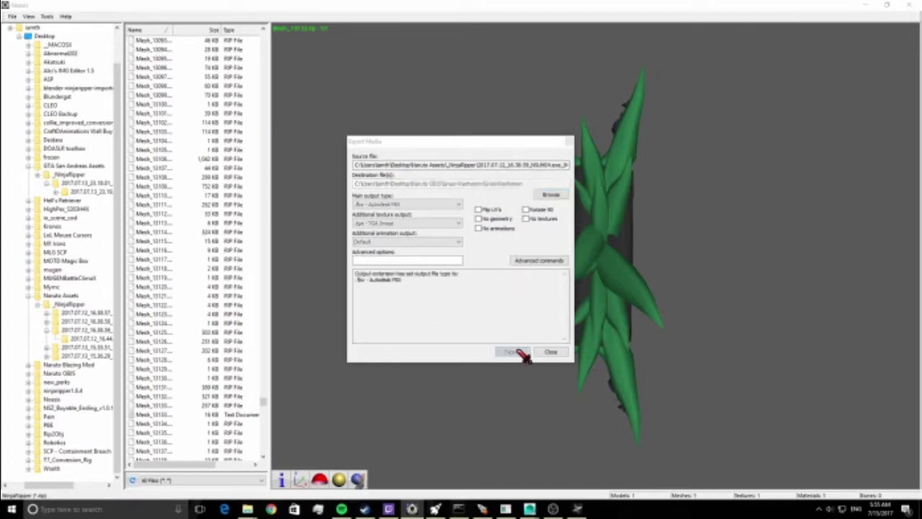
click(467, 272)
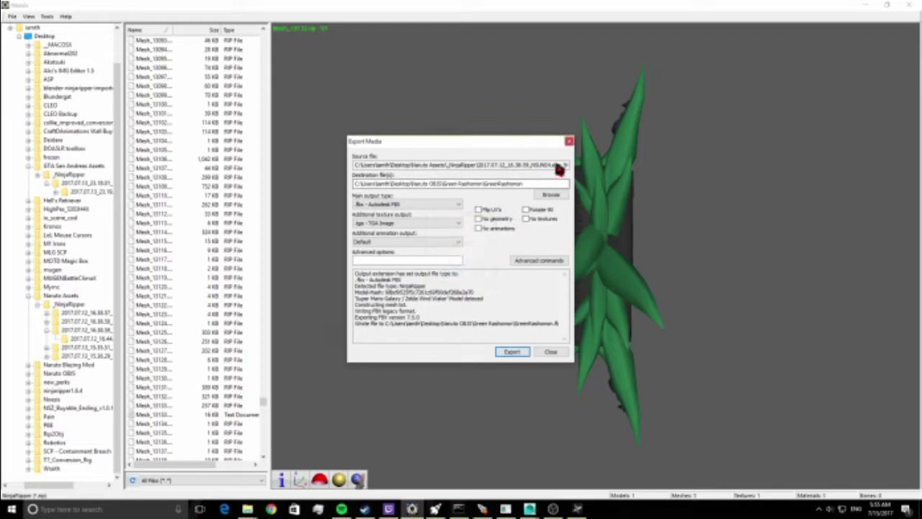
click(568, 142)
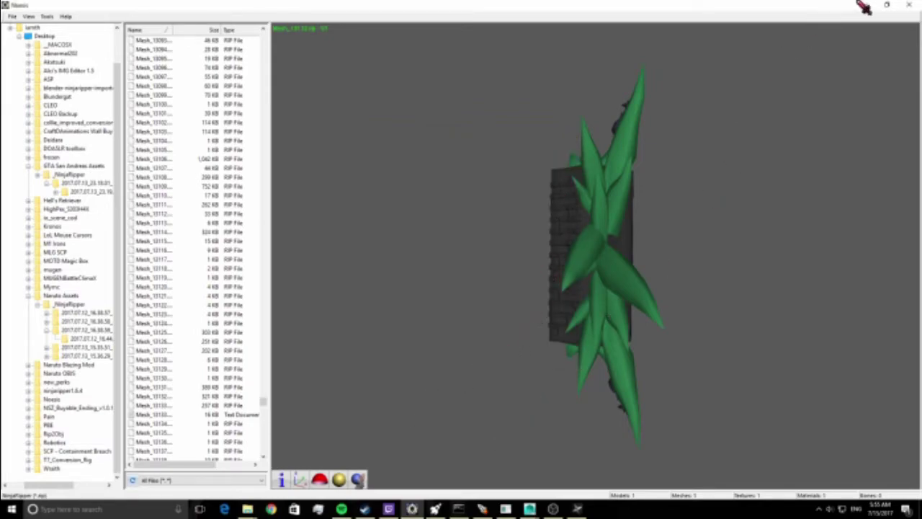
Step: Clear the Noesis and Green Rashomon folder windows off the screen and switch to Autodesk Maya 2016
click(906, 5)
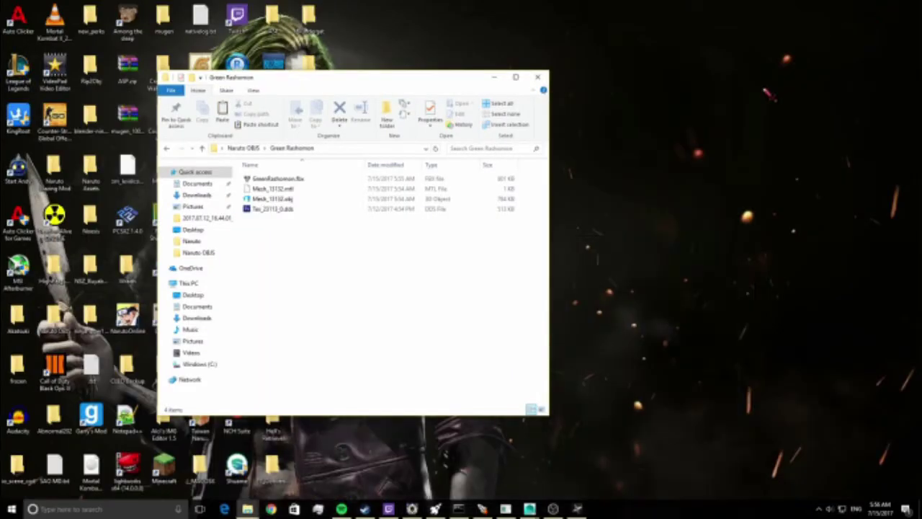
click(497, 78)
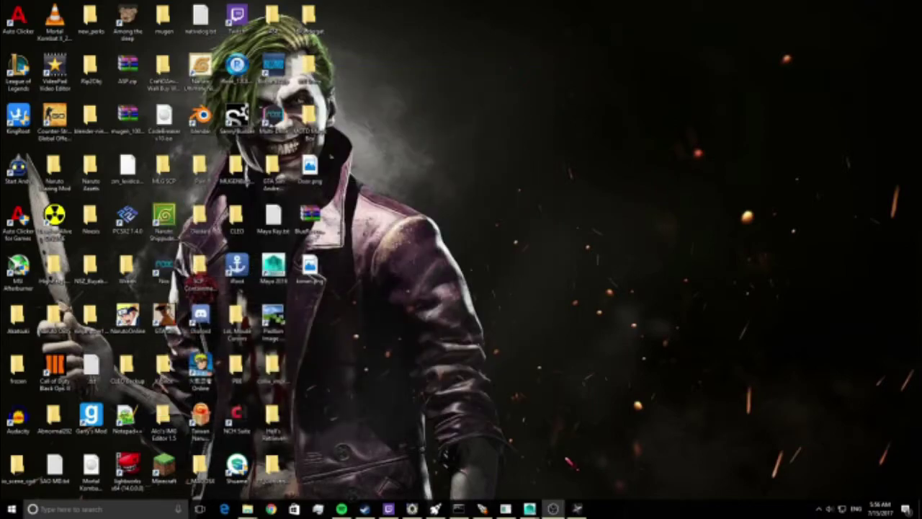
mouse_move(530, 509)
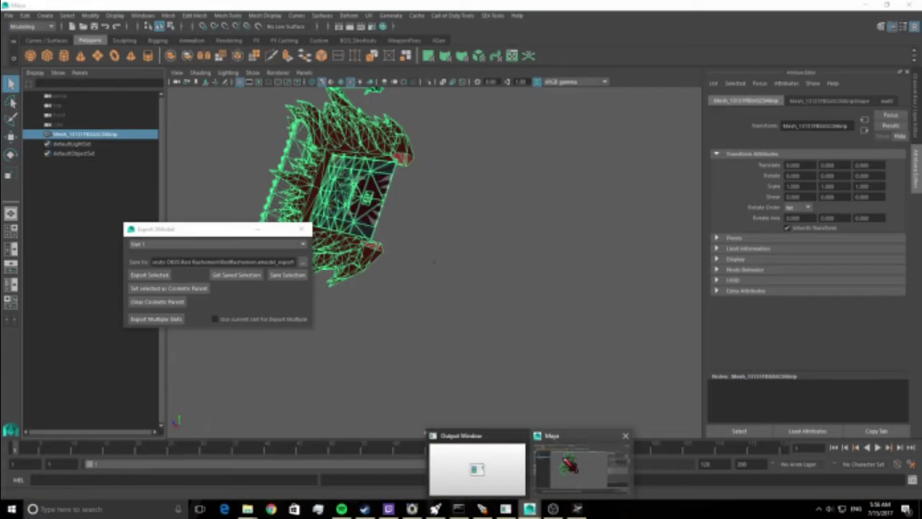
click(548, 440)
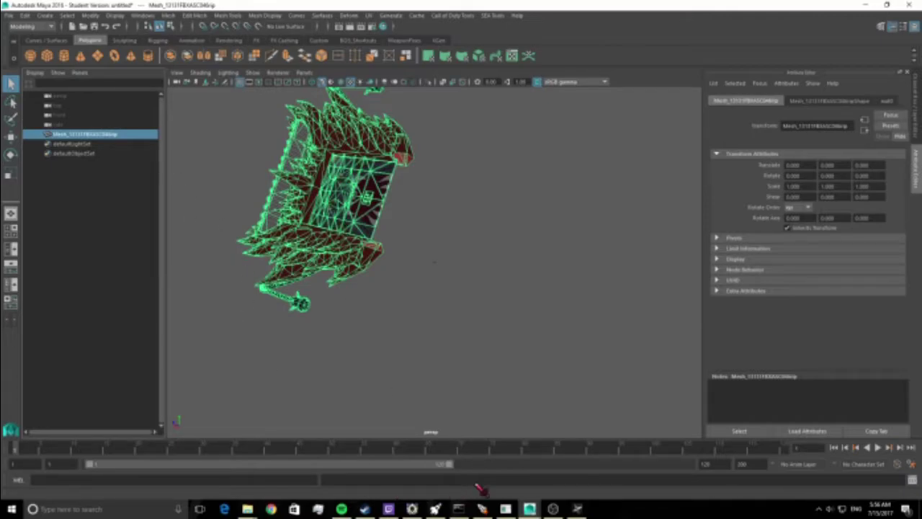
mouse_move(529, 509)
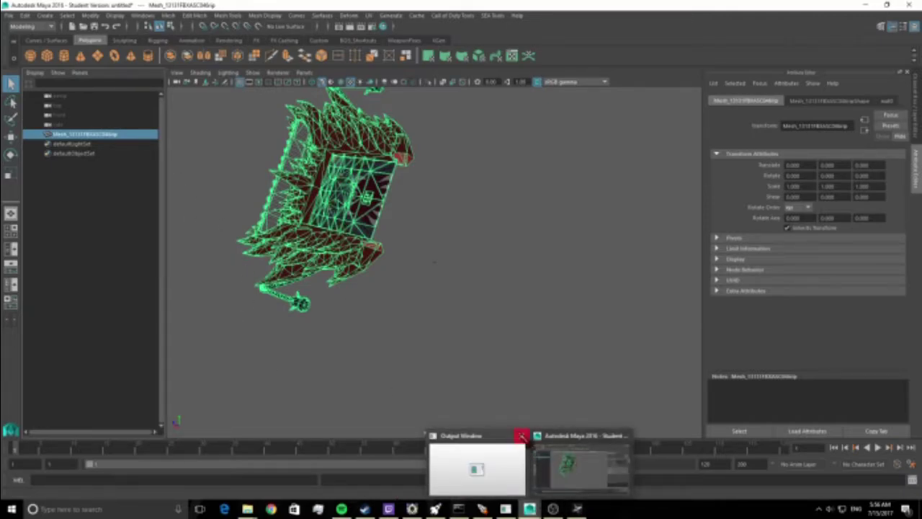
Step: Start a new empty scene in place of the open Red Rashomon model
click(9, 16)
click(27, 29)
click(458, 257)
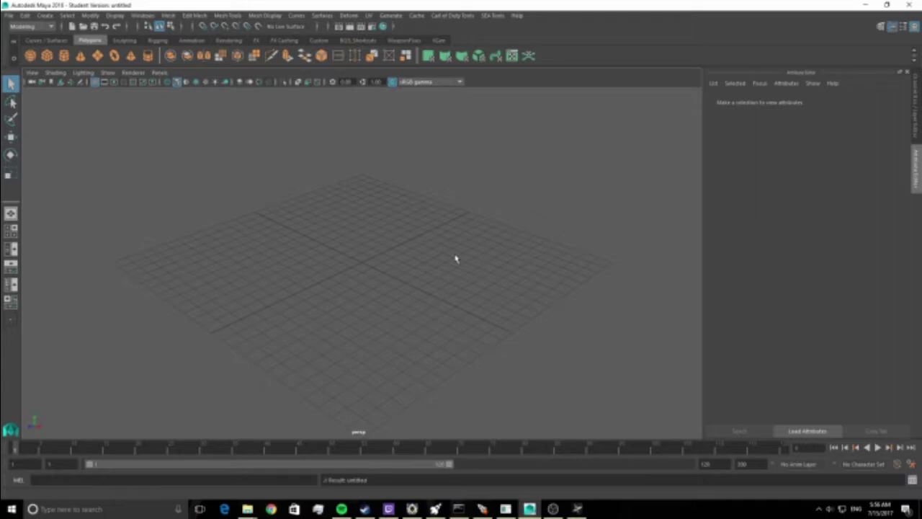
drag(311, 141, 387, 155)
Step: Import GreenRashomon.fbx from the Green Rashomon folder, then read the import warning's details and dismiss it
click(9, 15)
click(62, 121)
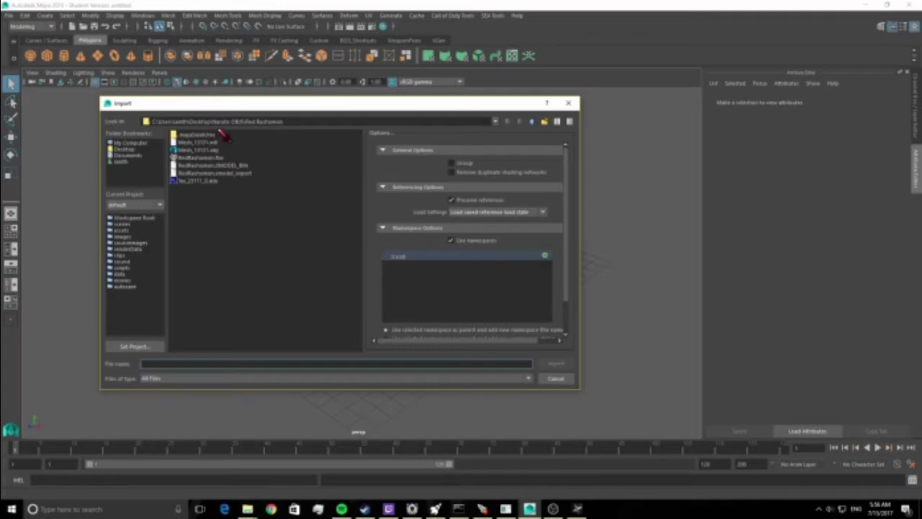
click(496, 122)
click(263, 139)
double_click(216, 149)
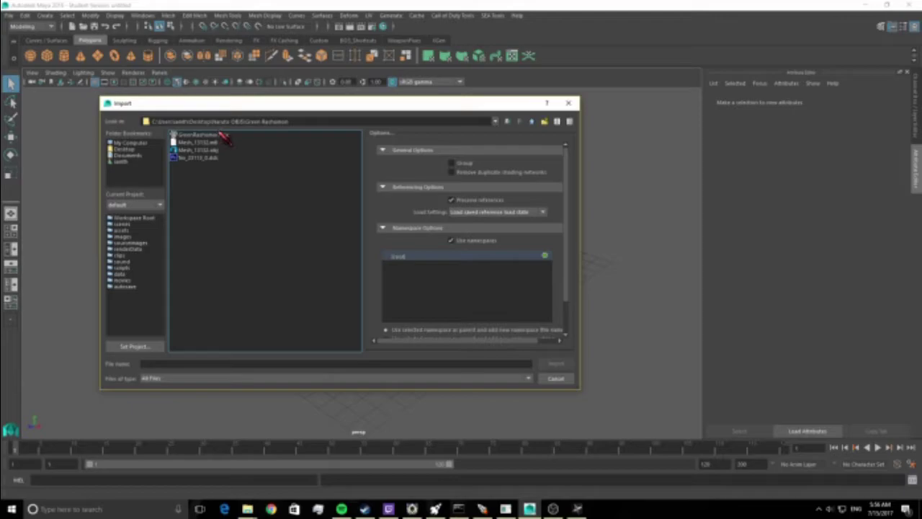
double_click(224, 136)
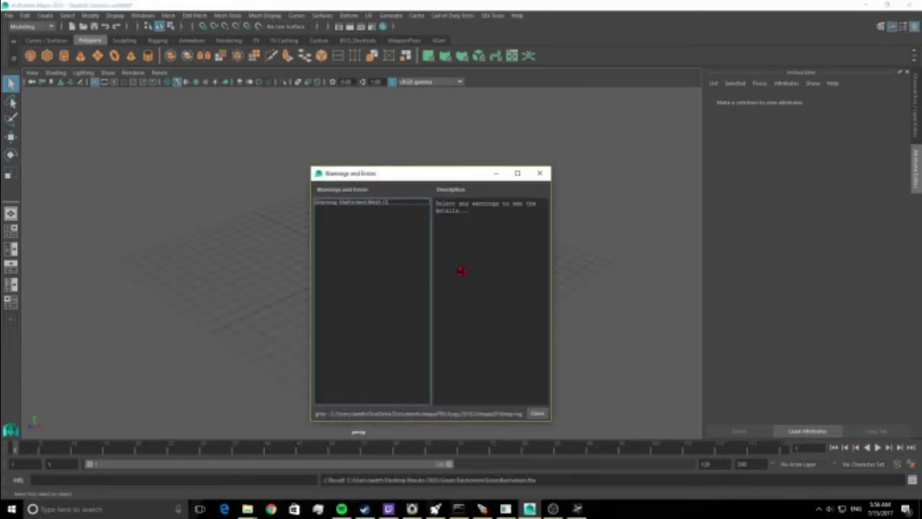
click(383, 203)
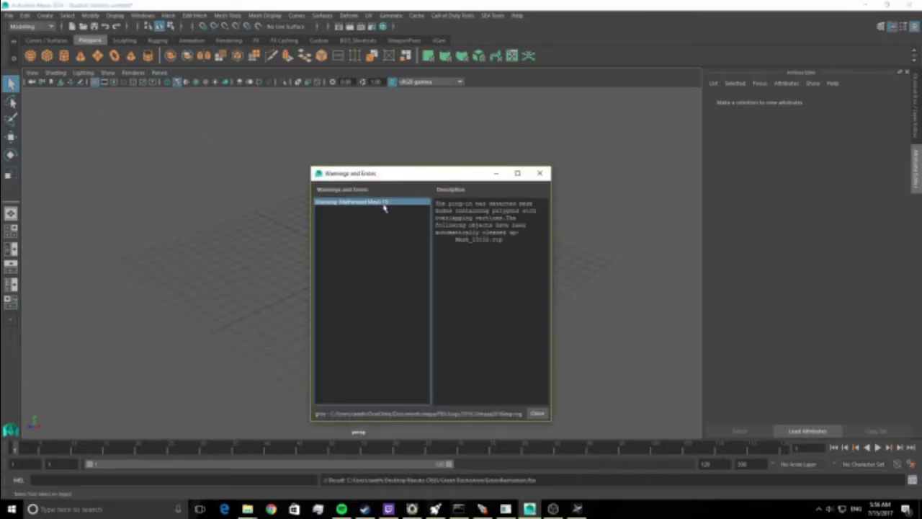
click(537, 413)
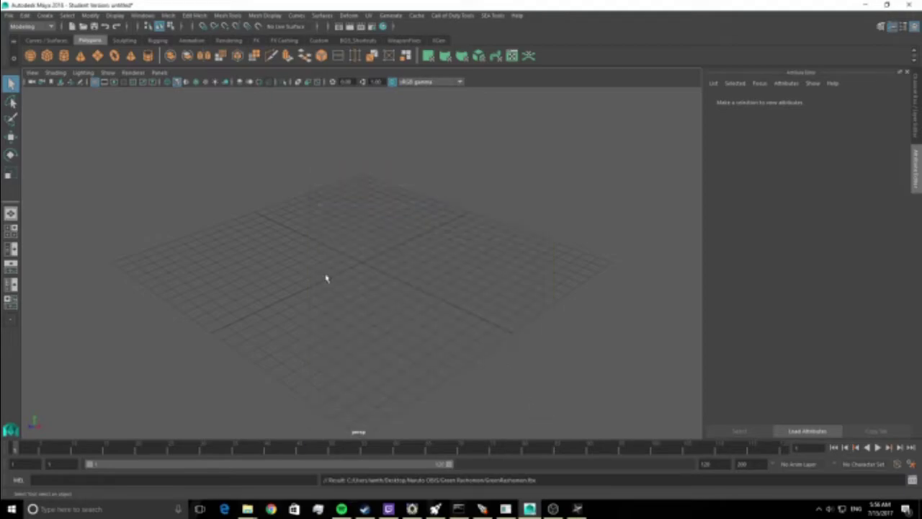
Step: Display the imported gate model in shaded mode with texture maps and view it from the front
scroll(402, 287, down, 10)
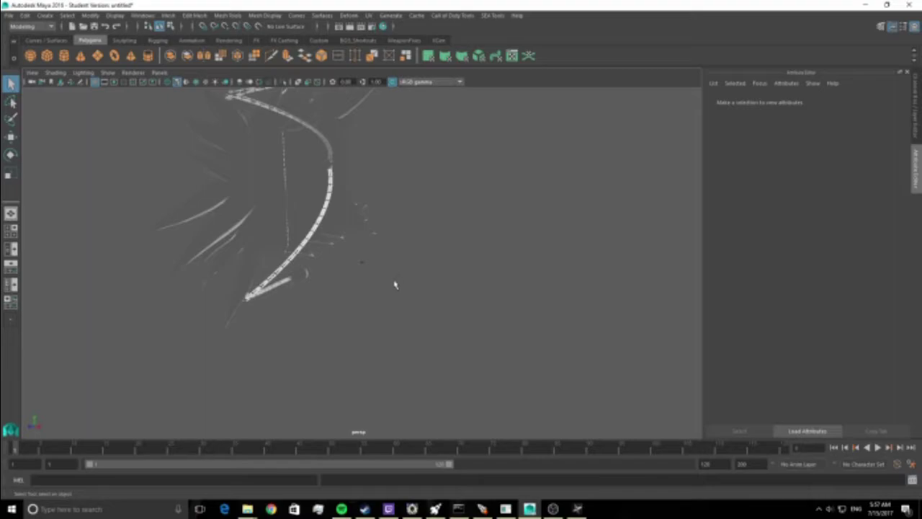
key(6)
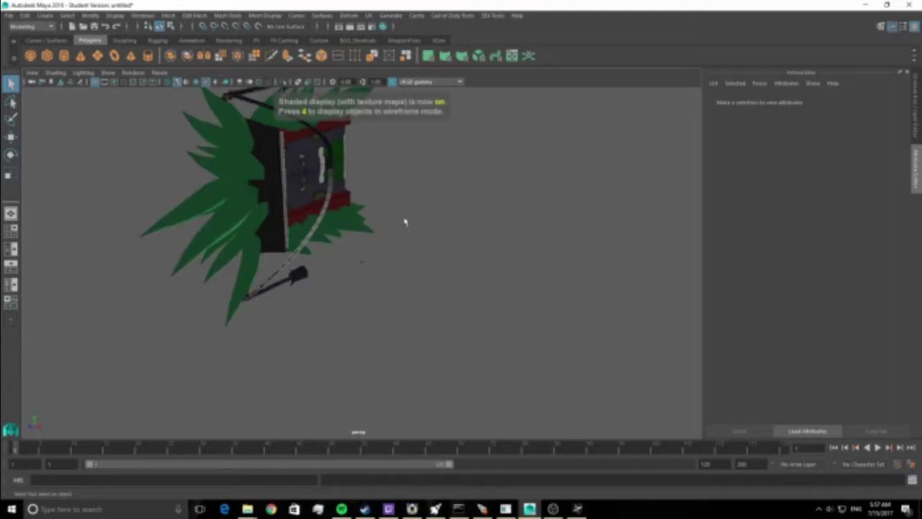
alt+drag(408, 239, 366, 205)
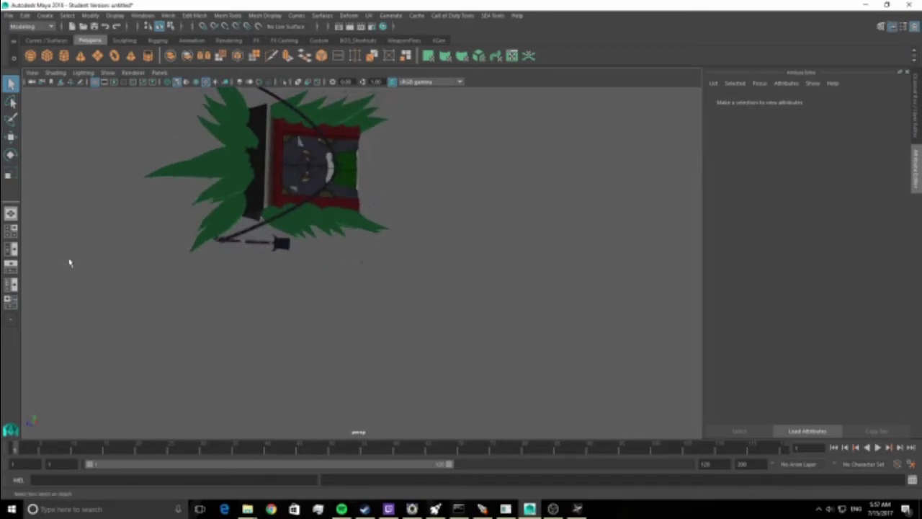
Step: Check the model's texture in the Hypershade and rename its mat0 material to green
click(11, 283)
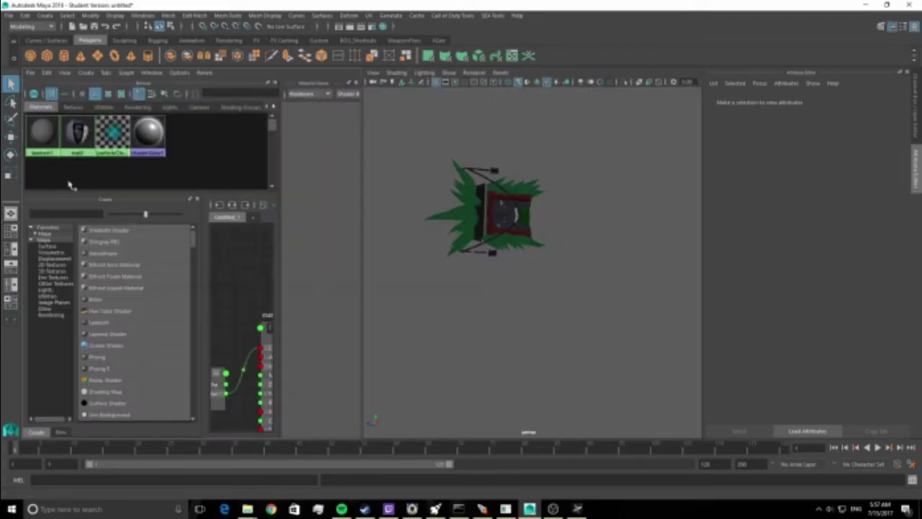
click(74, 107)
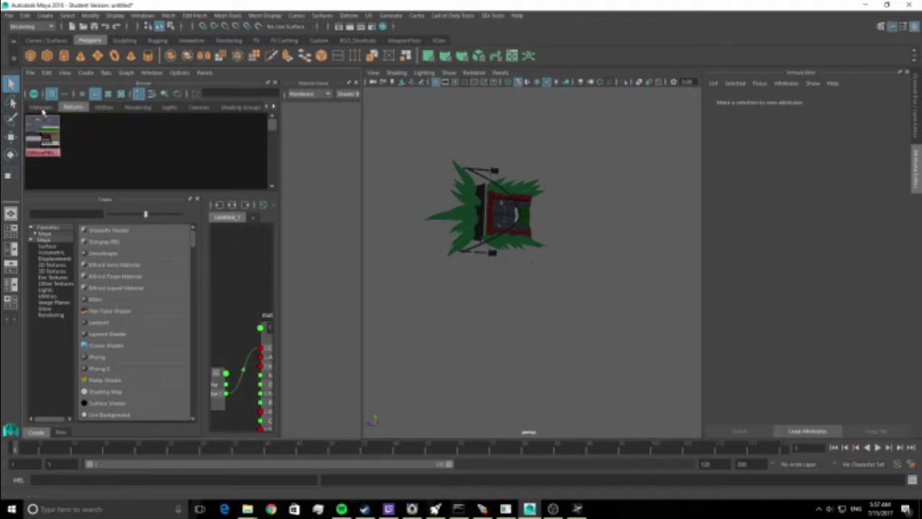
click(40, 107)
click(78, 133)
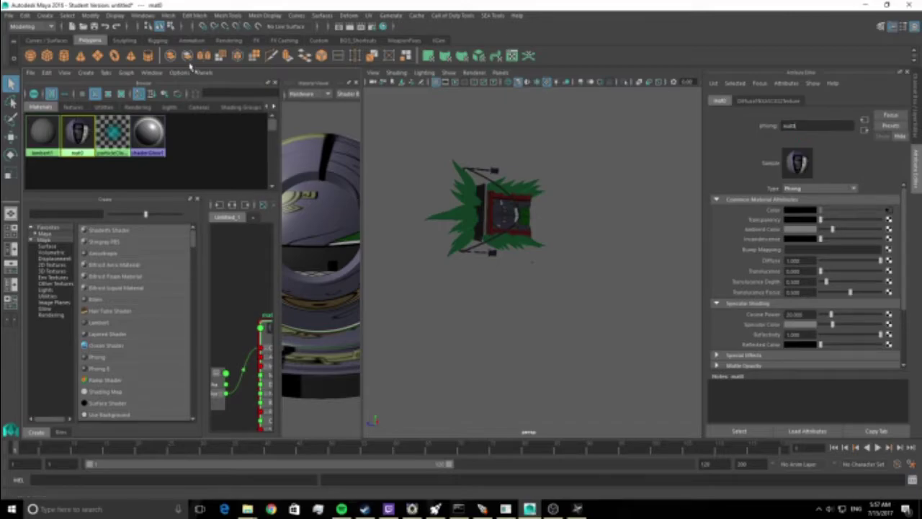
drag(798, 126, 774, 128)
text(Green)
key(Return)
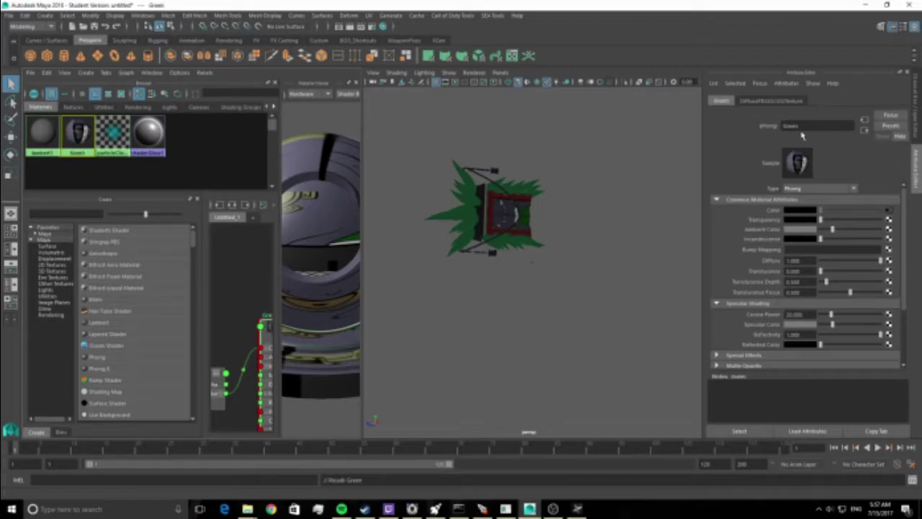
click(790, 134)
Step: Close the Hypershade's material viewer and browser and switch to the perspective view with the Outliner
click(356, 83)
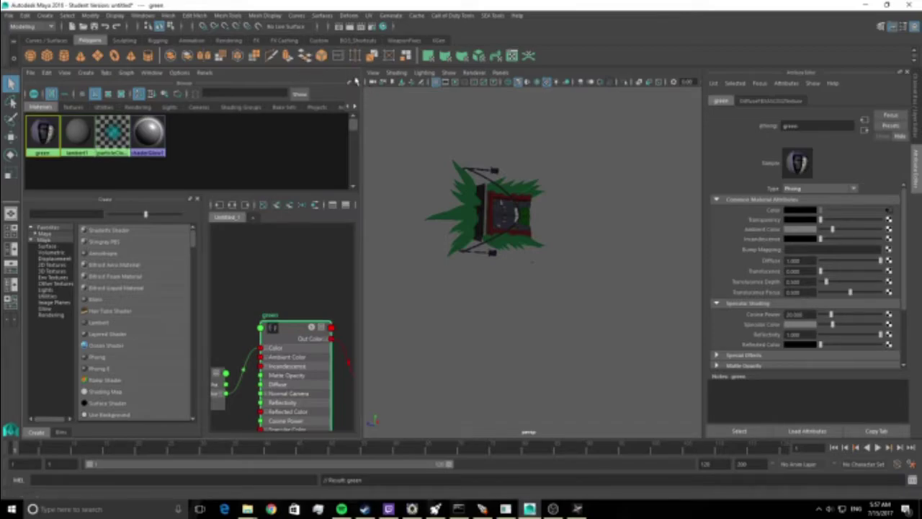
click(355, 82)
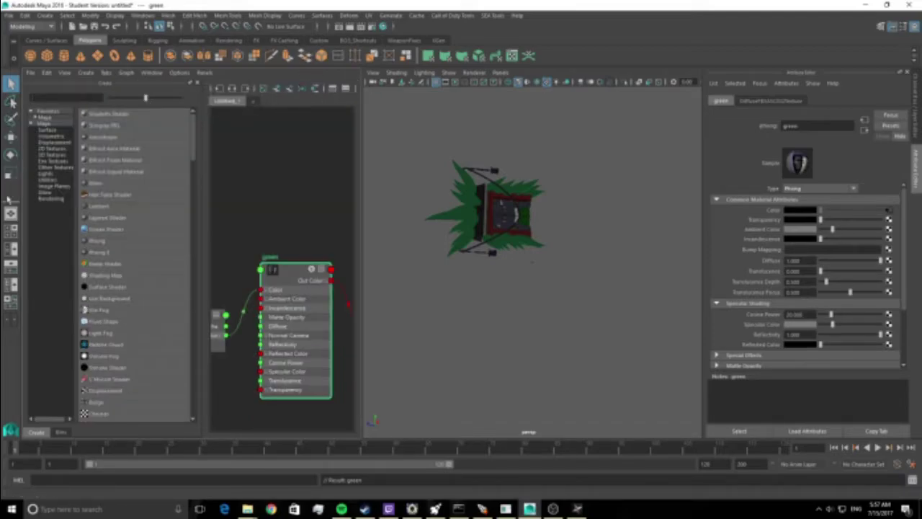
click(12, 269)
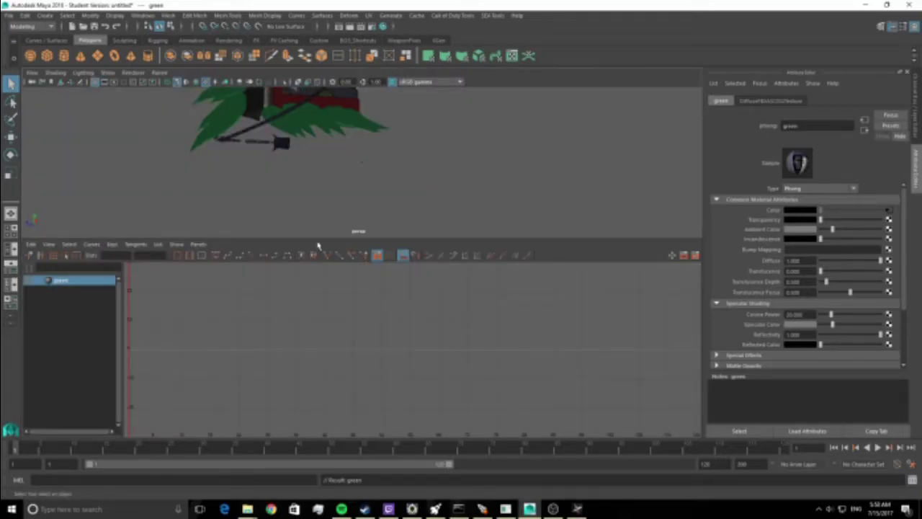
click(12, 248)
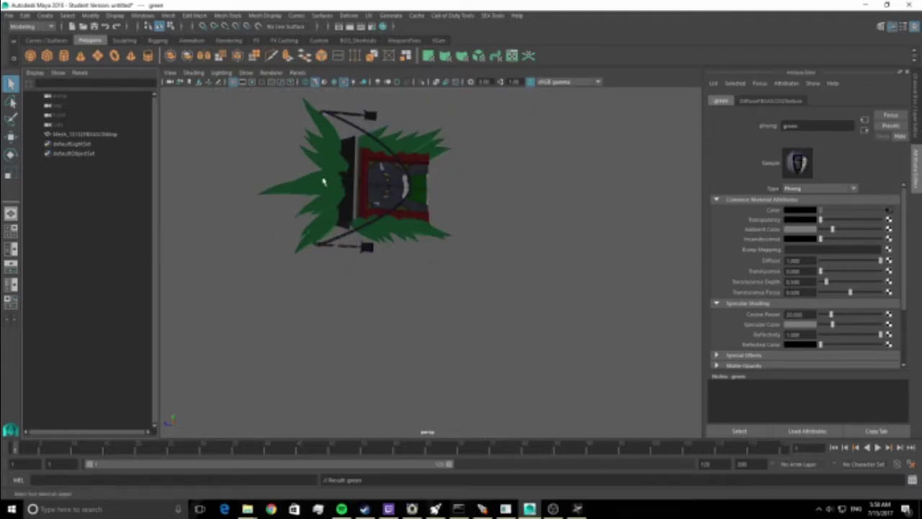
Step: Select the Mesh_13132 object and open the Call of Duty XModel export settings
click(94, 136)
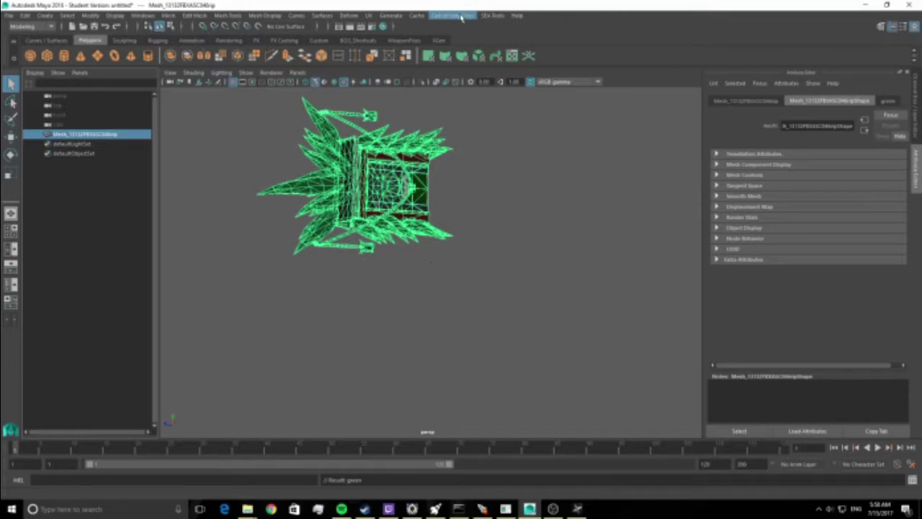
click(461, 16)
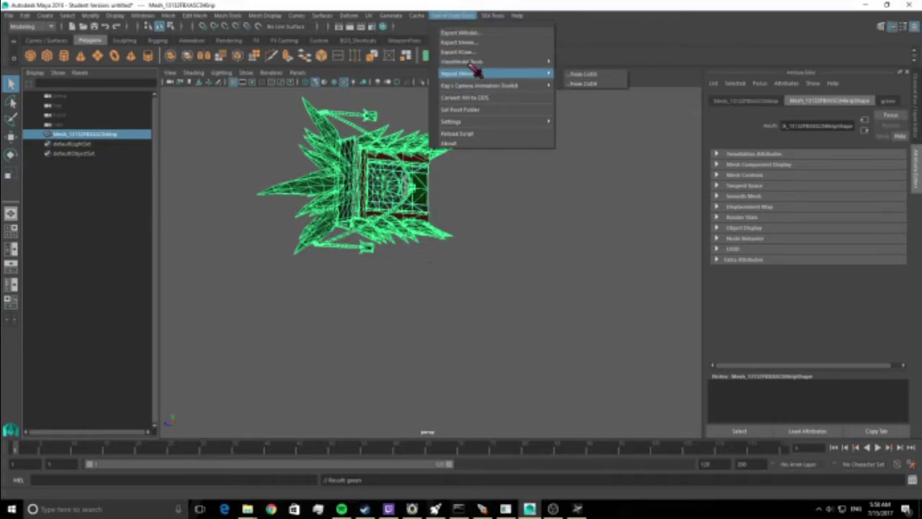
click(468, 34)
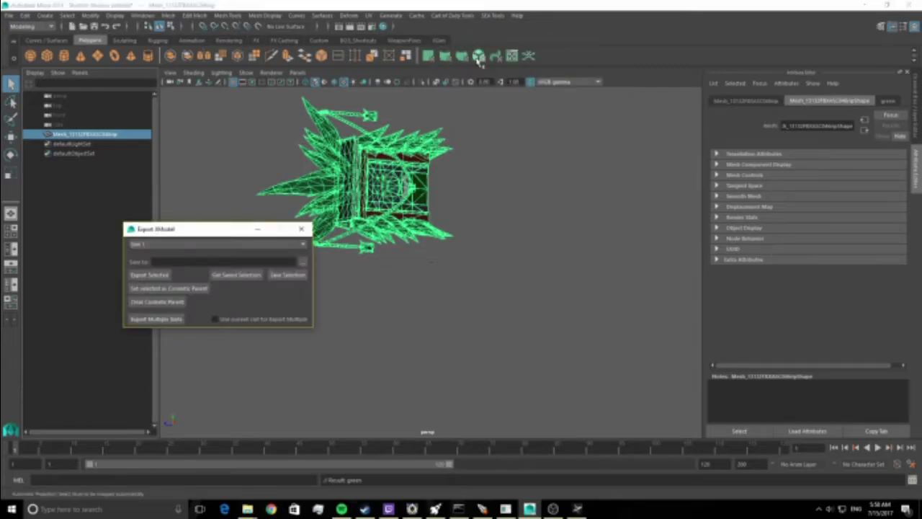
Step: Set the XModel export path to a file named GreenRashomon in the Green Rashomon folder within Naruto OBJS on the desktop
click(303, 262)
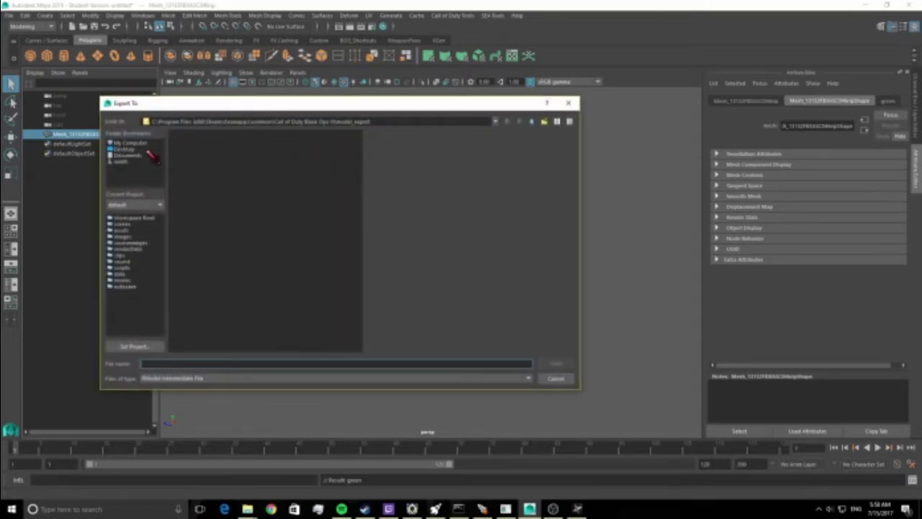
click(127, 149)
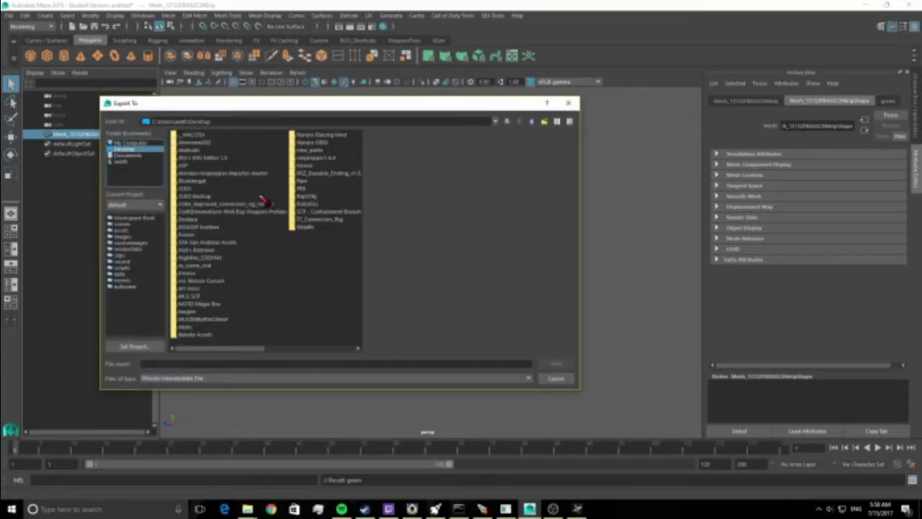
double_click(321, 142)
click(198, 150)
double_click(198, 151)
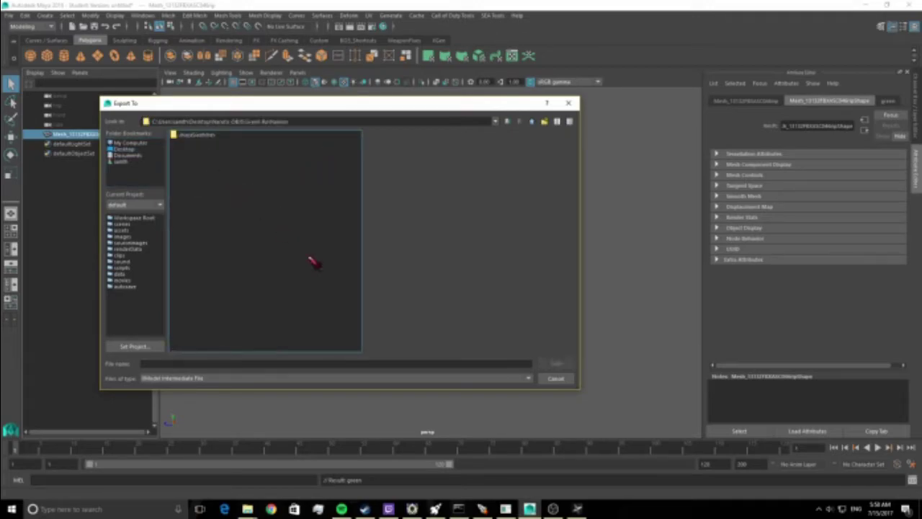
click(232, 366)
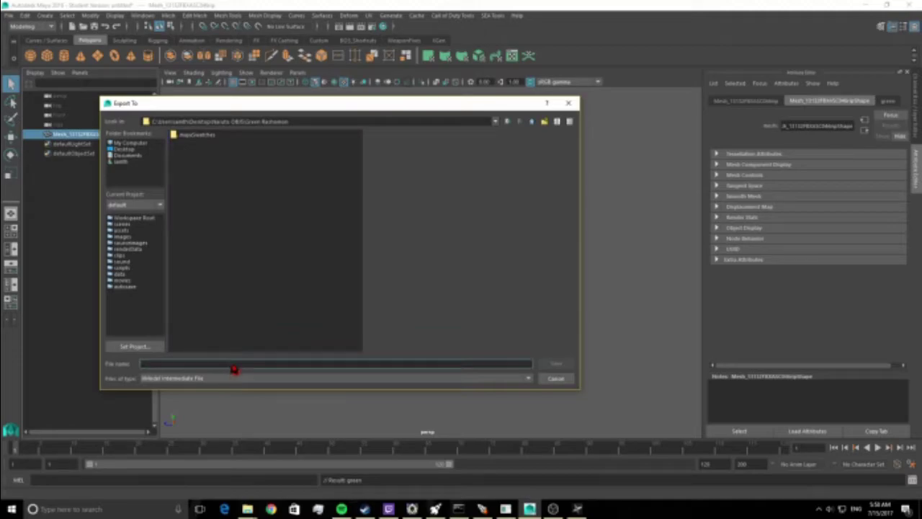
text(N)
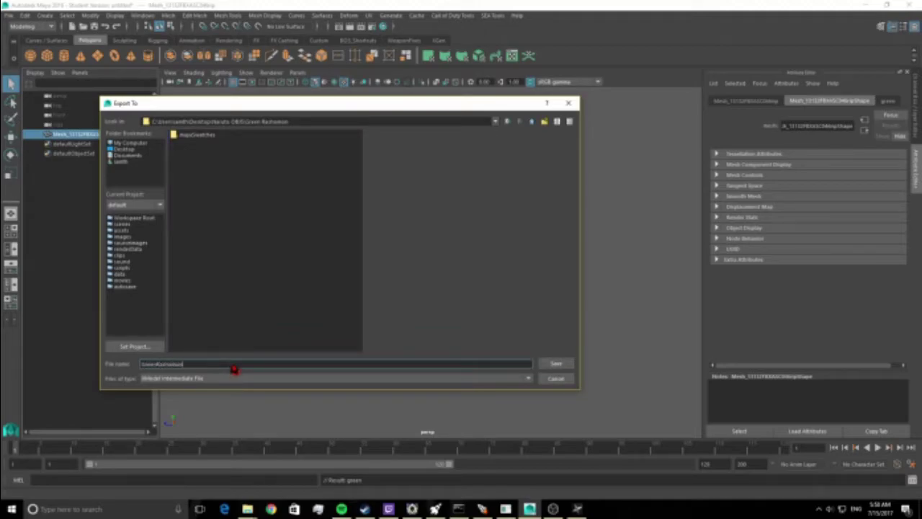
key(Return)
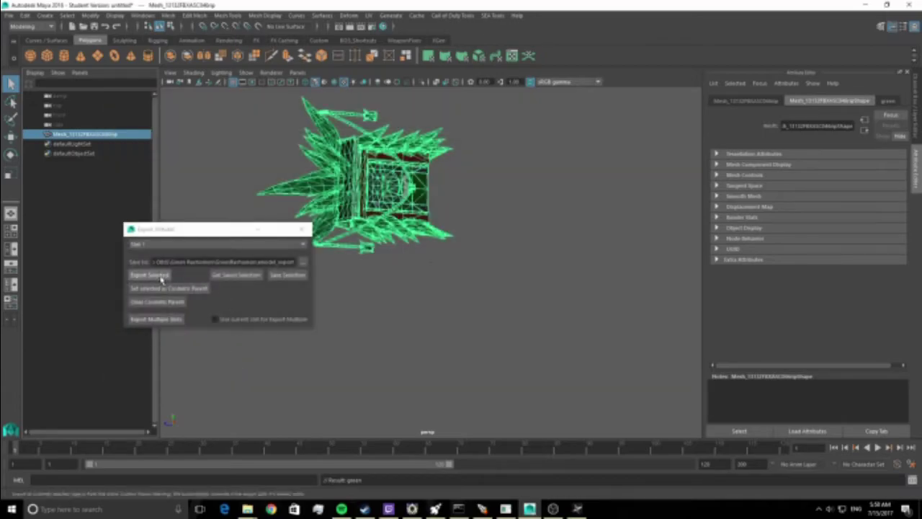
Step: Export the selected mesh to the chosen XModel file, continuing without saving the scene, and minimize the export dialog and Maya
click(161, 278)
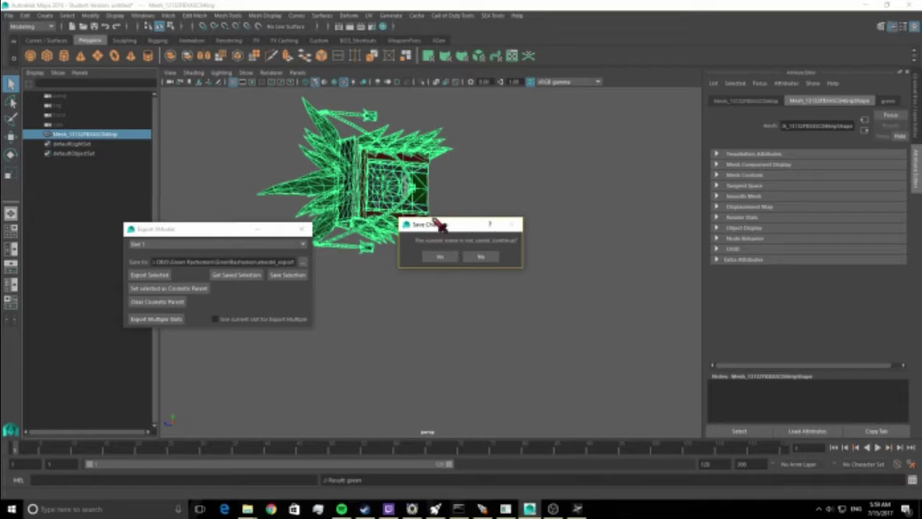
click(447, 257)
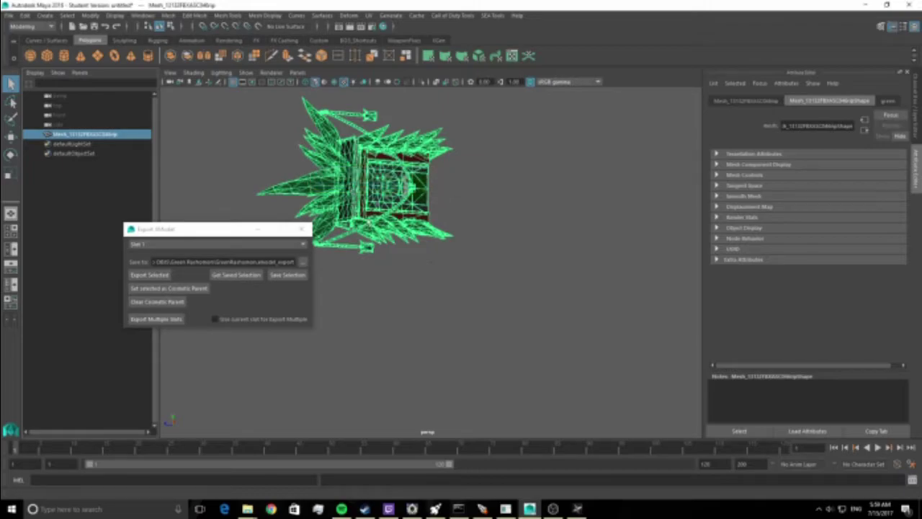
click(260, 232)
click(865, 6)
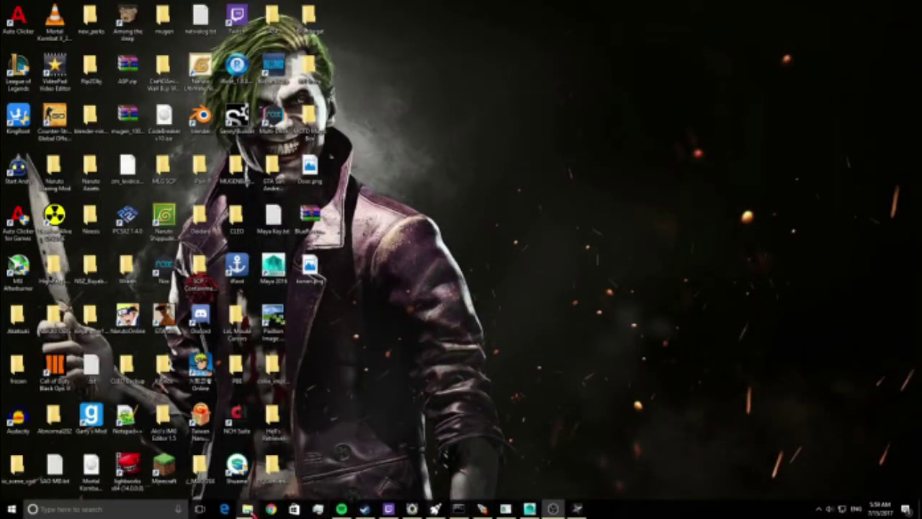
Step: Convert GreenRashomon.xmodel_export from the Green Rashomon folder to an XMODEL_BIN file with the Kronos model converter, and minimize the converter
mouse_move(247, 508)
click(817, 473)
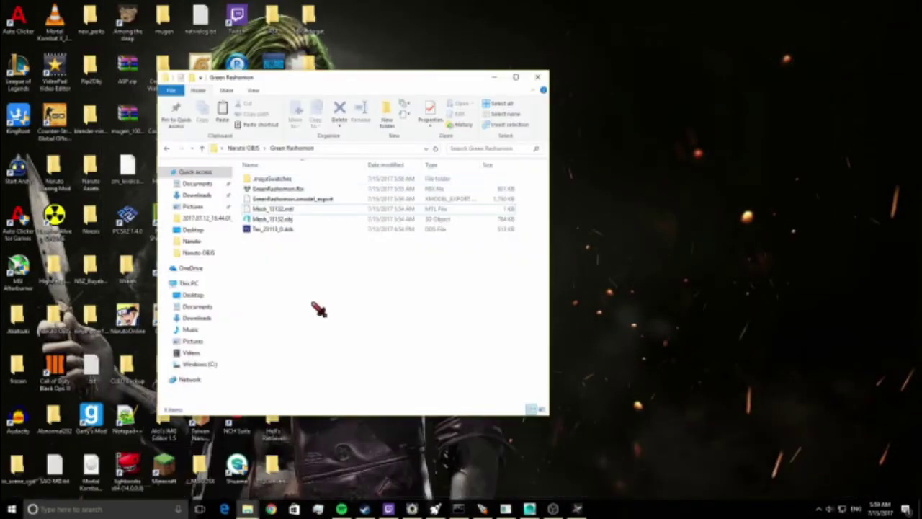
click(321, 199)
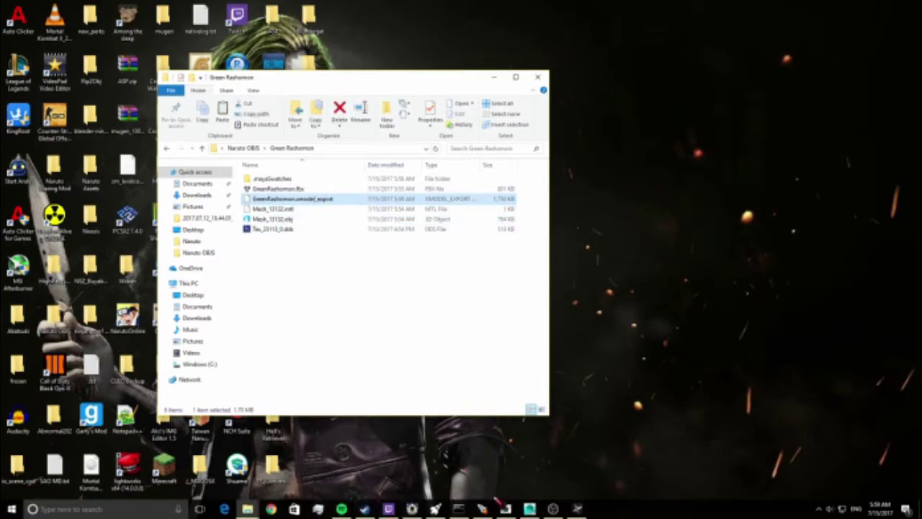
click(435, 509)
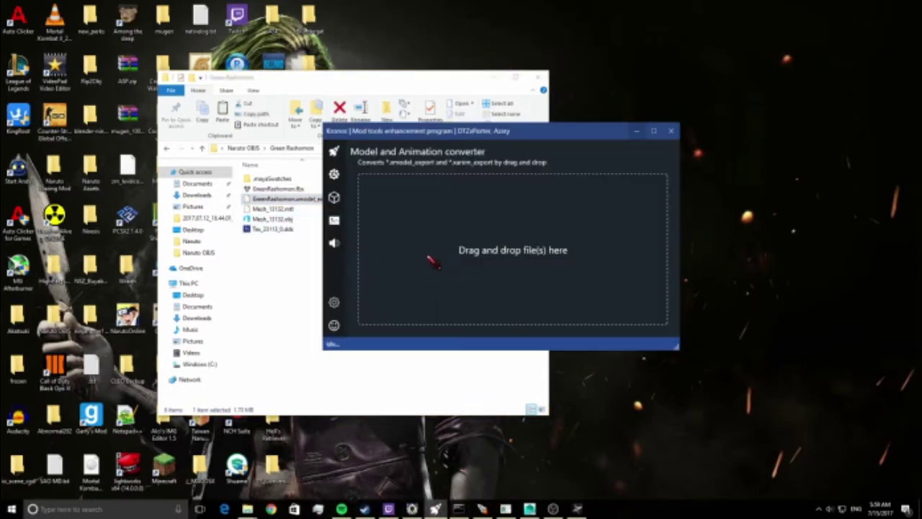
click(344, 90)
drag(306, 200, 576, 177)
click(566, 130)
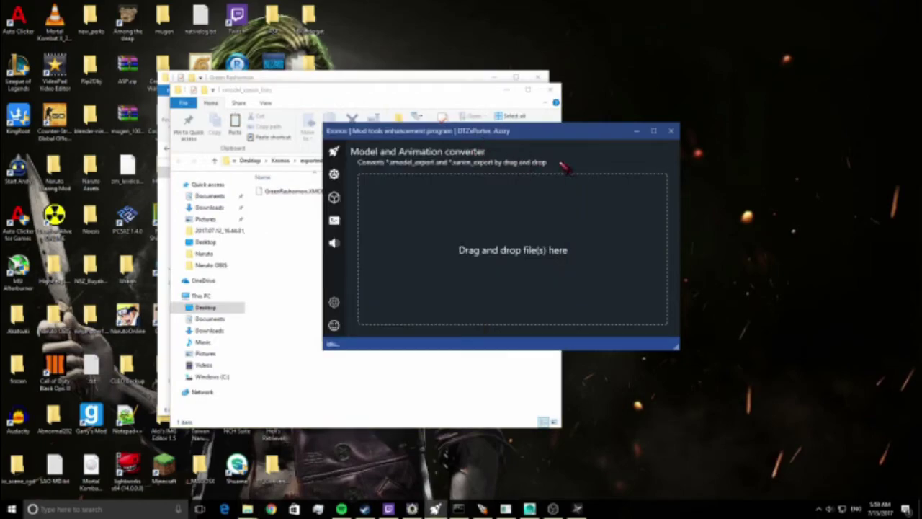
click(636, 132)
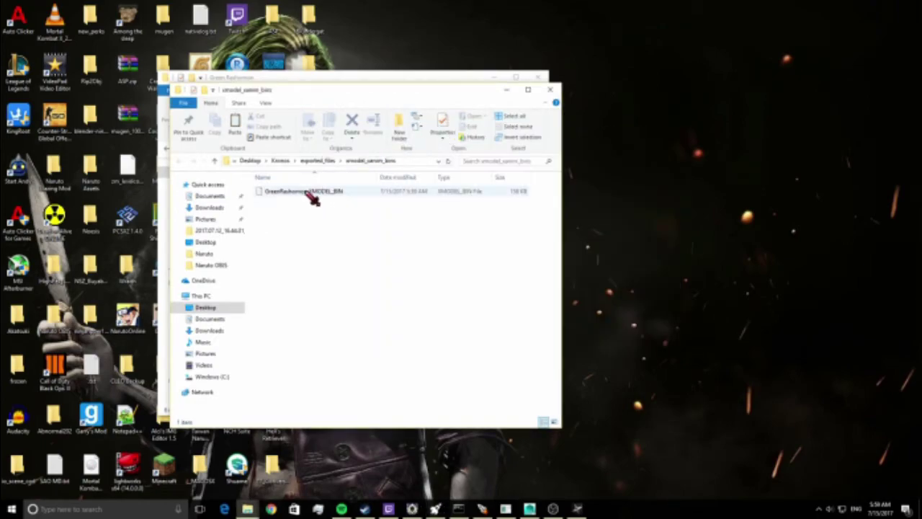
Step: Move GreenRashomon.XMODEL_BIN from the Kronos output folder into the Green Rashomon folder and close the output folder's window
drag(346, 95, 585, 95)
drag(569, 191, 298, 288)
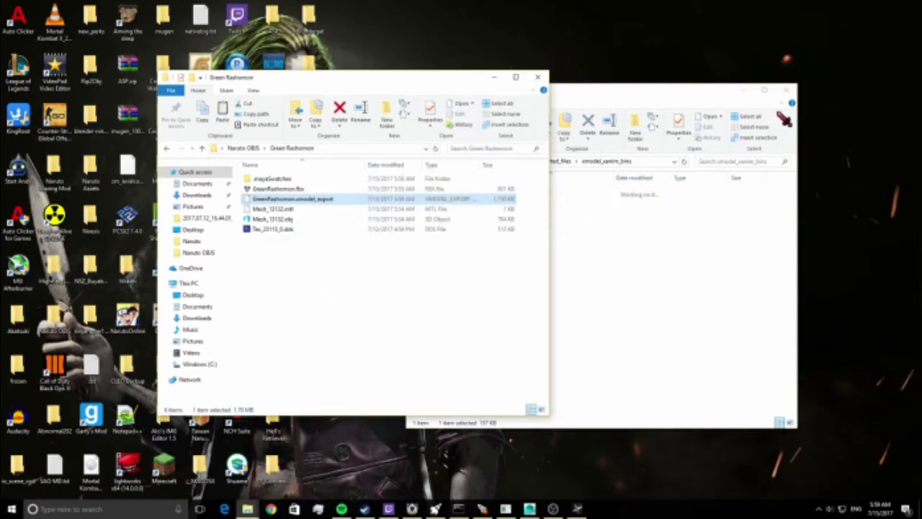
click(788, 91)
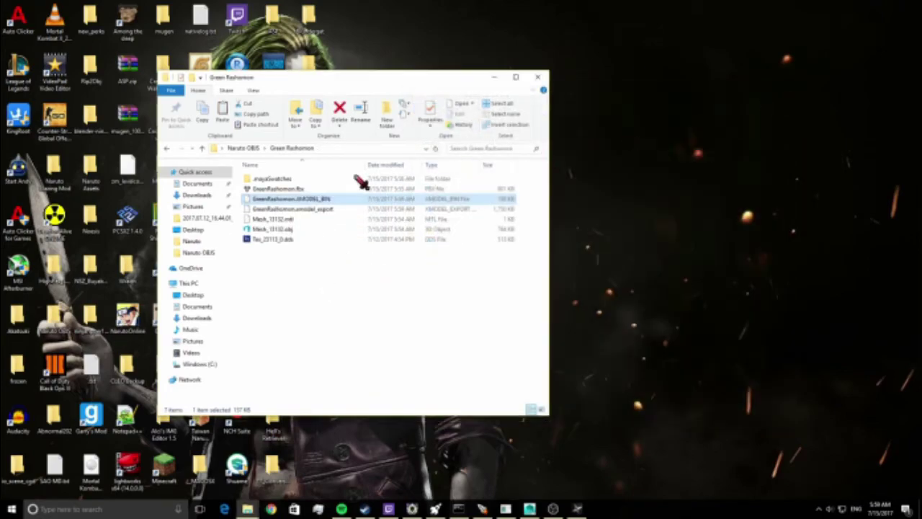
Step: Show the Naruto OBJS folder side by side with the Naruto folder in Call of Duty Black Ops III's model_export directory
click(249, 148)
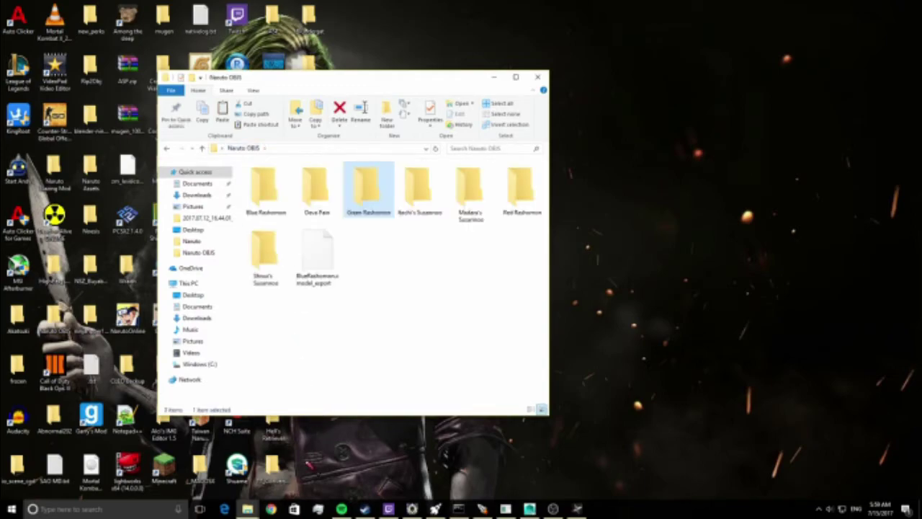
click(249, 508)
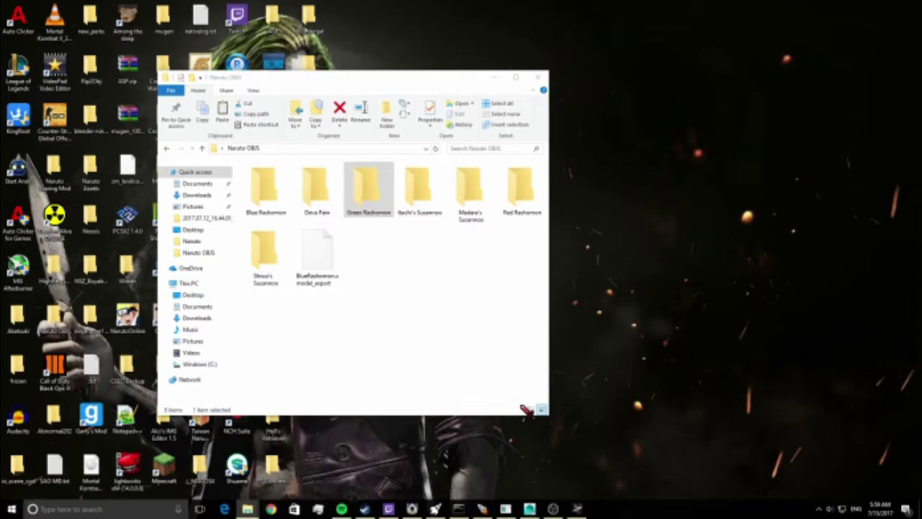
drag(921, 63, 804, 63)
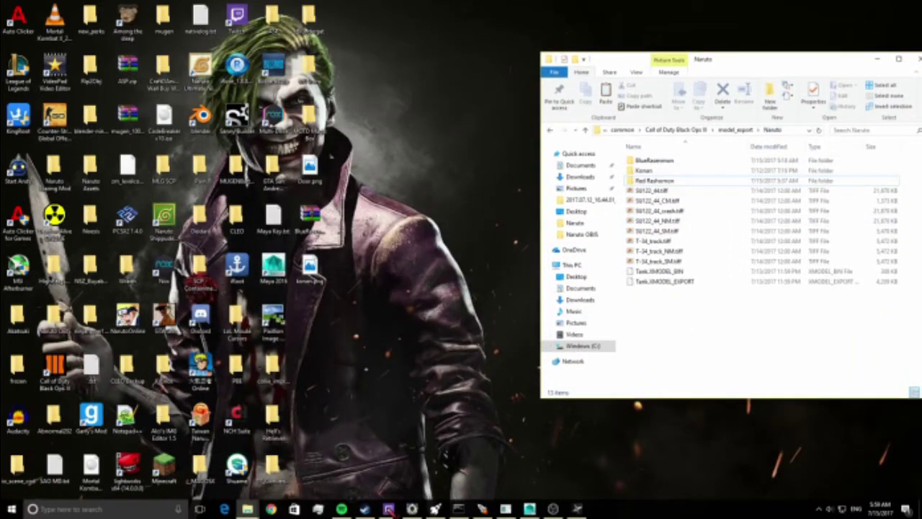
click(247, 508)
click(824, 470)
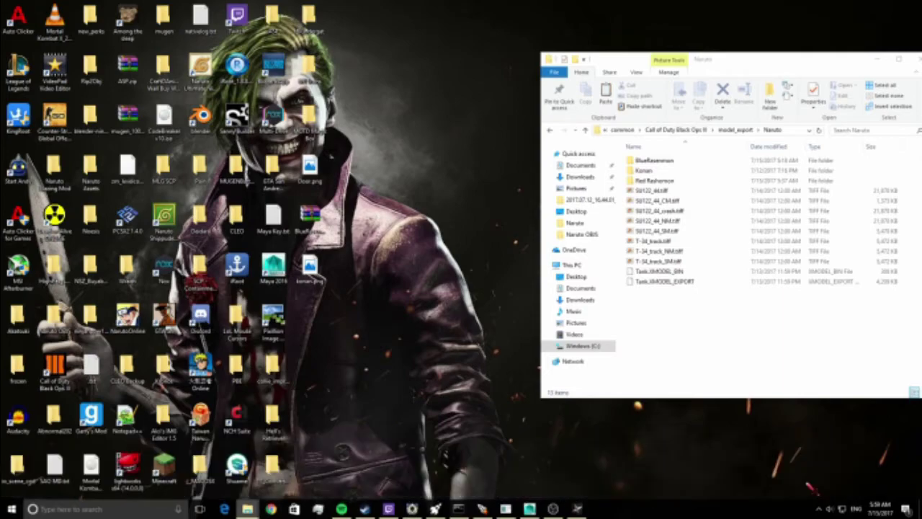
click(722, 72)
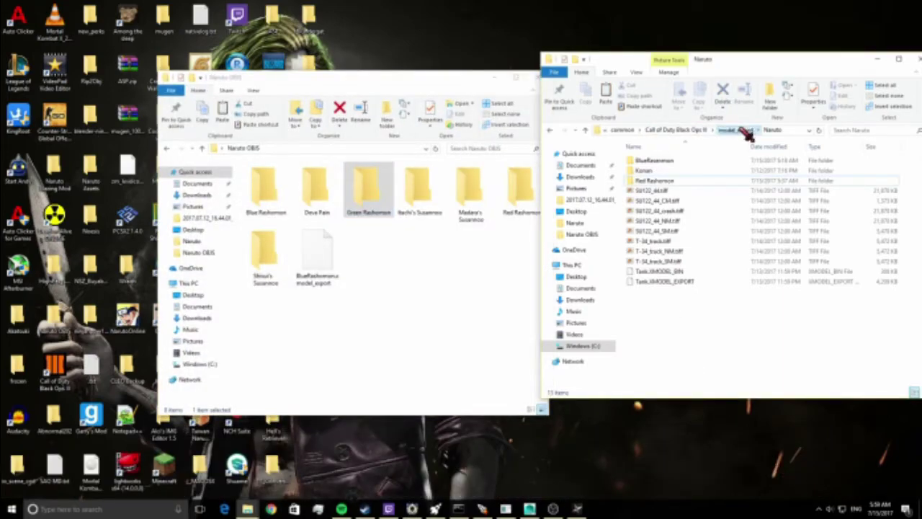
click(735, 129)
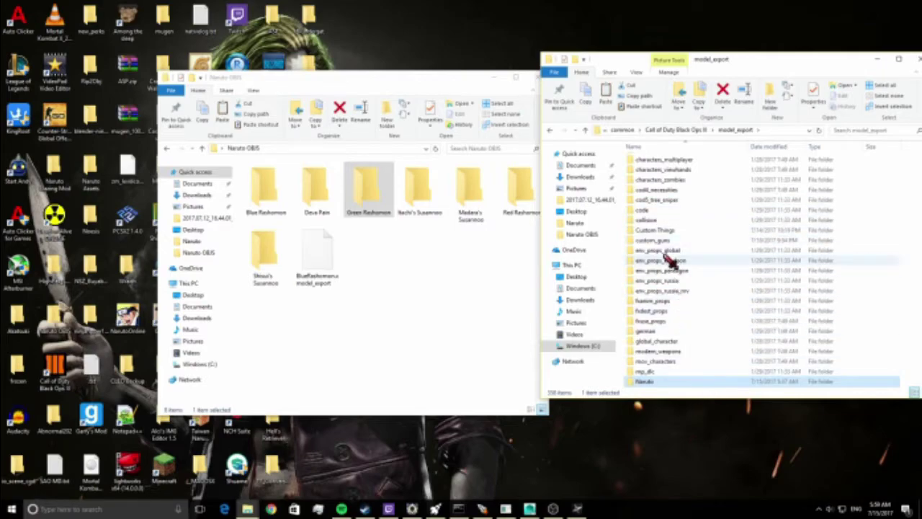
double_click(664, 383)
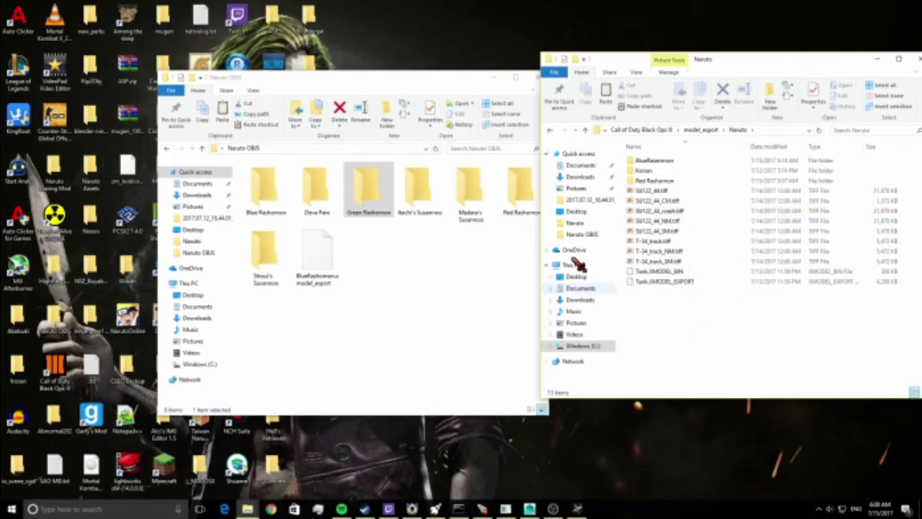
Step: Copy the Green Rashomon folder into the model_export Naruto folder and open the copy
click(392, 200)
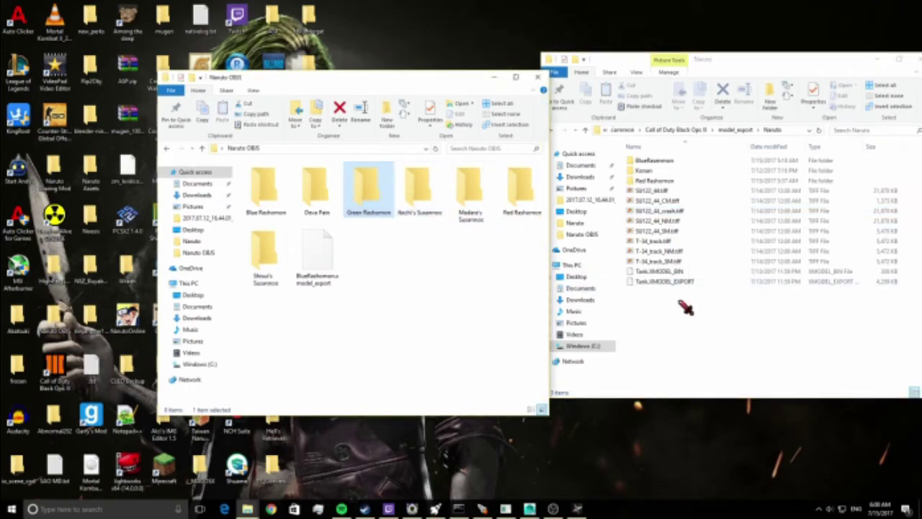
click(722, 326)
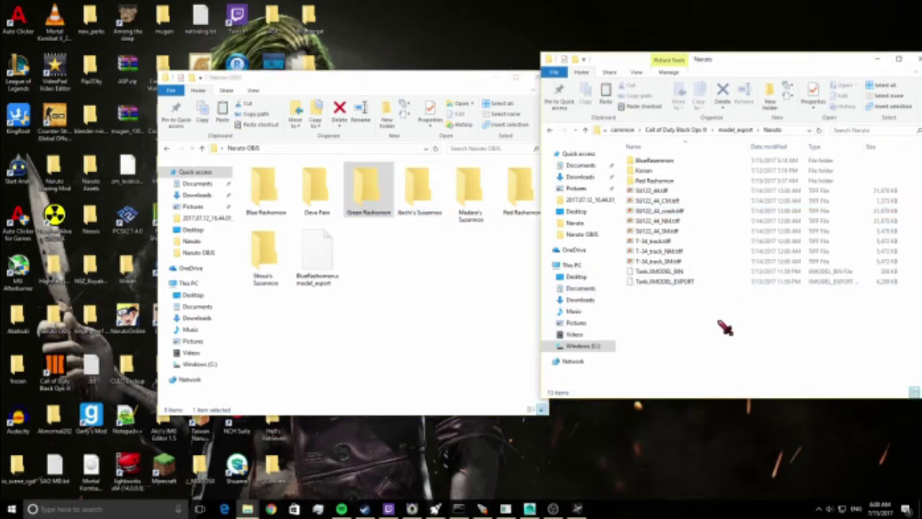
key(ctrl+v)
mouse_move(655, 171)
mouse_down()
mouse_move(666, 184)
mouse_move(664, 177)
mouse_up()
double_click(657, 171)
drag(658, 272, 727, 282)
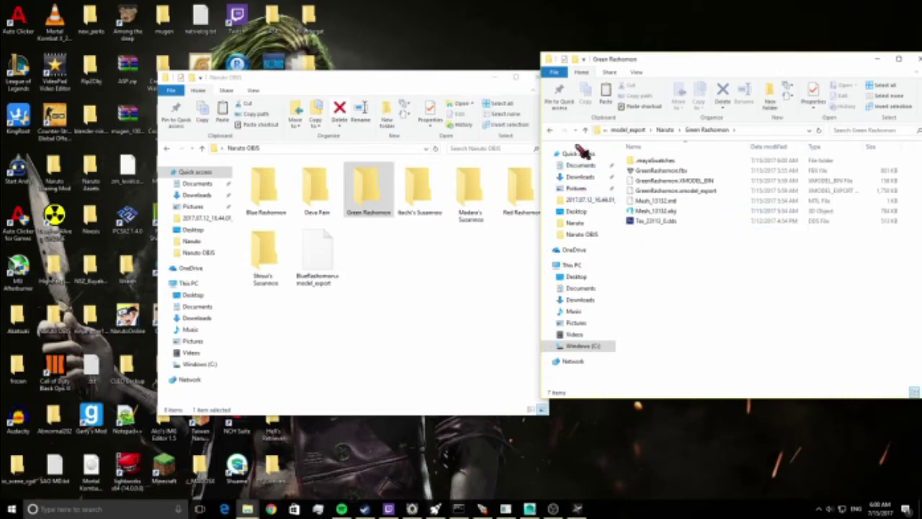
Step: Point out the Mesh_13132 .mtl and .obj files in the copied folder, and close both File Explorer windows
click(663, 209)
ctrl+click(664, 202)
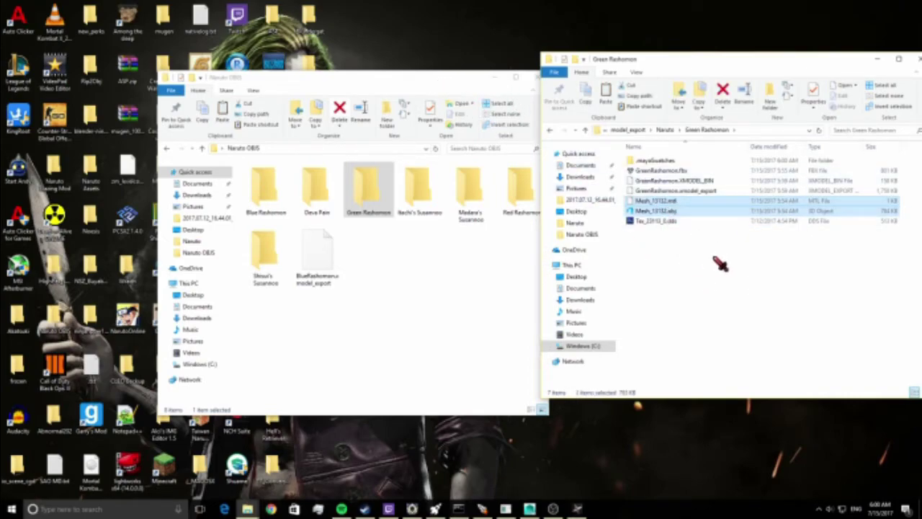
click(685, 255)
click(486, 90)
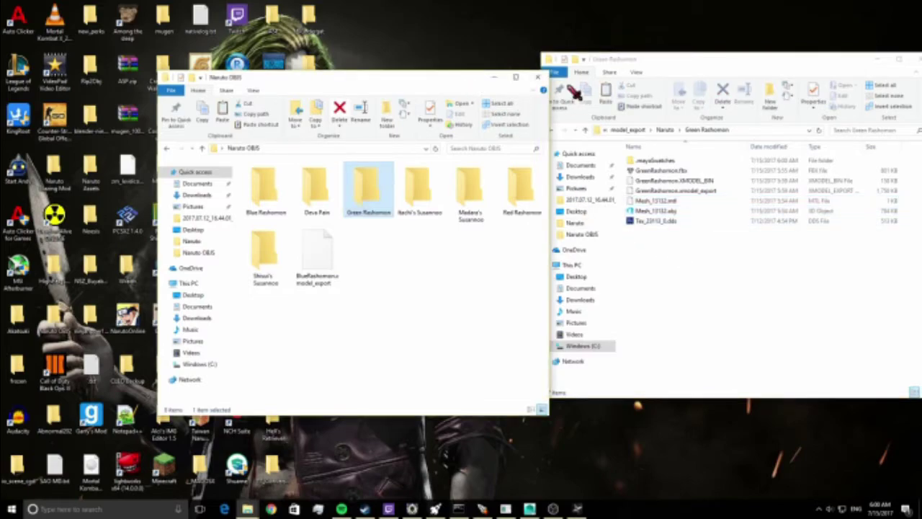
click(538, 77)
drag(790, 60, 635, 86)
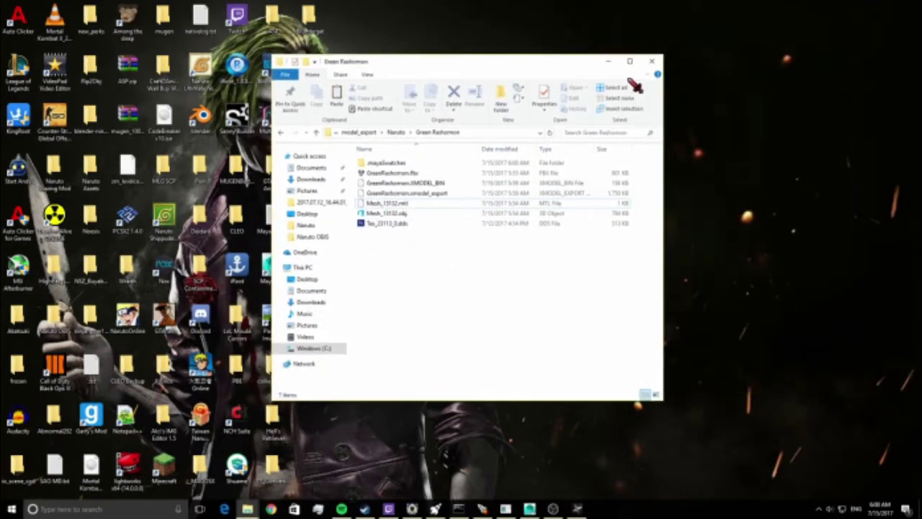
click(651, 61)
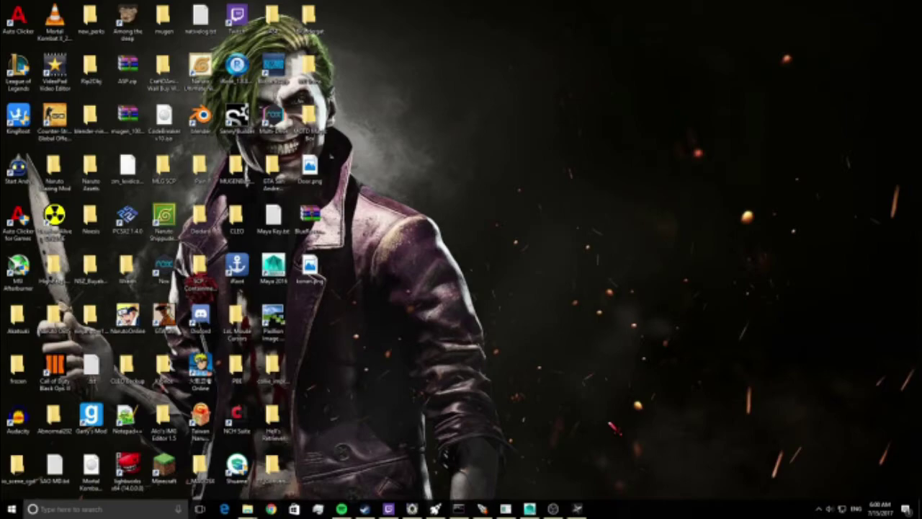
Step: Switch to the Asset Property Editor and select the existing naruto GDT in the asset list instead of creating a new GDT file
click(481, 508)
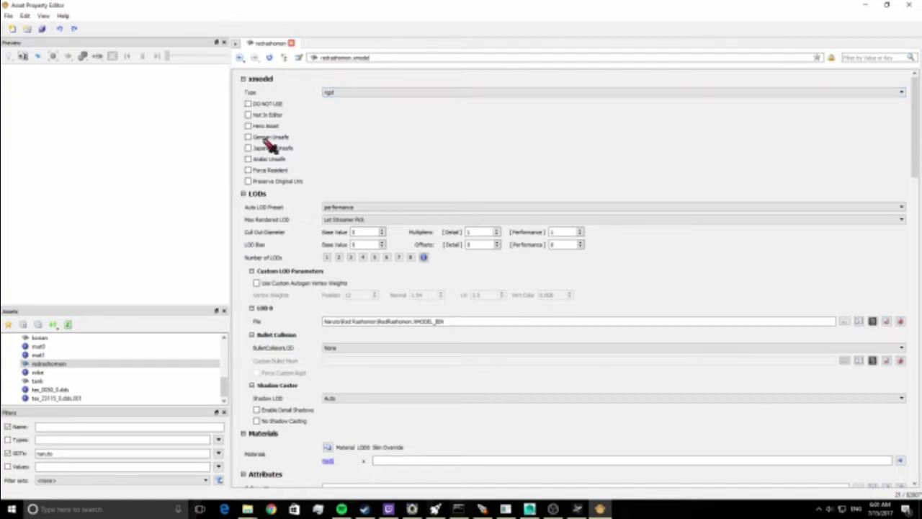
click(106, 368)
scroll(104, 367, up, 10)
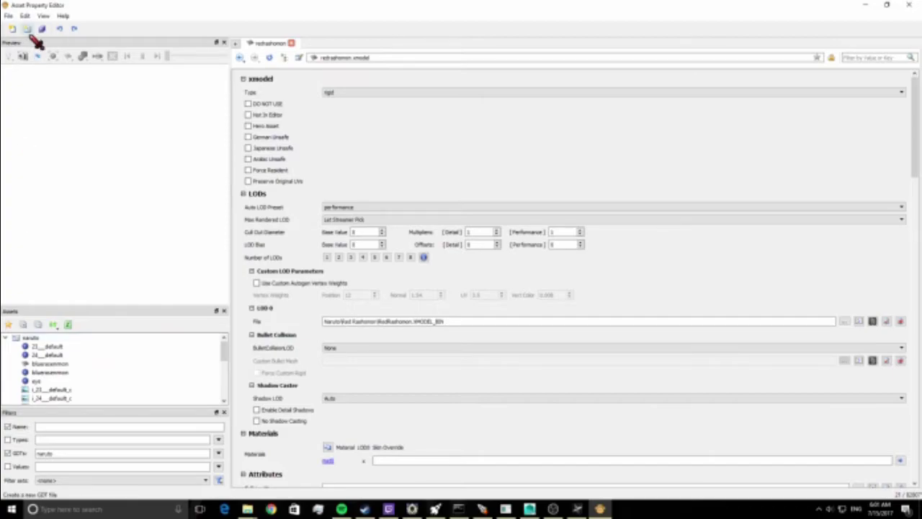
click(29, 33)
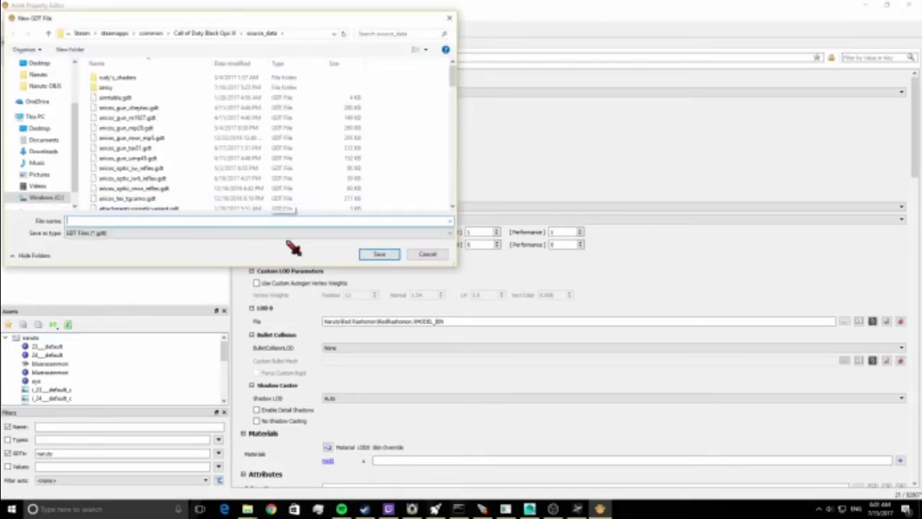
click(427, 255)
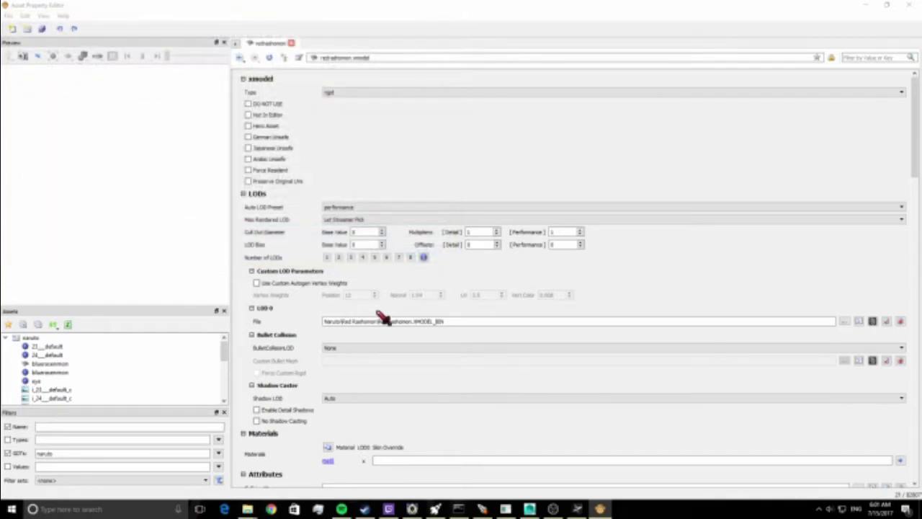
click(69, 338)
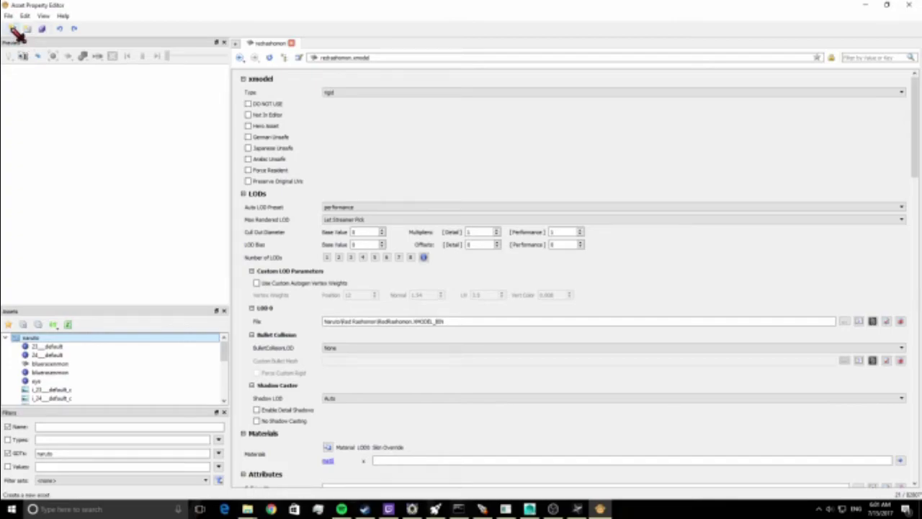
Step: Create a new xmodel asset named greenrashomon in the naruto GDT
click(12, 28)
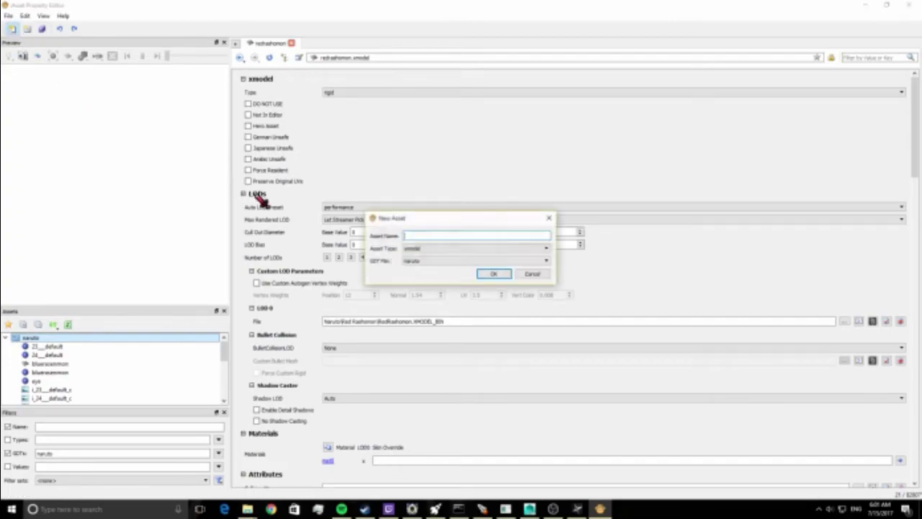
text(greenish)
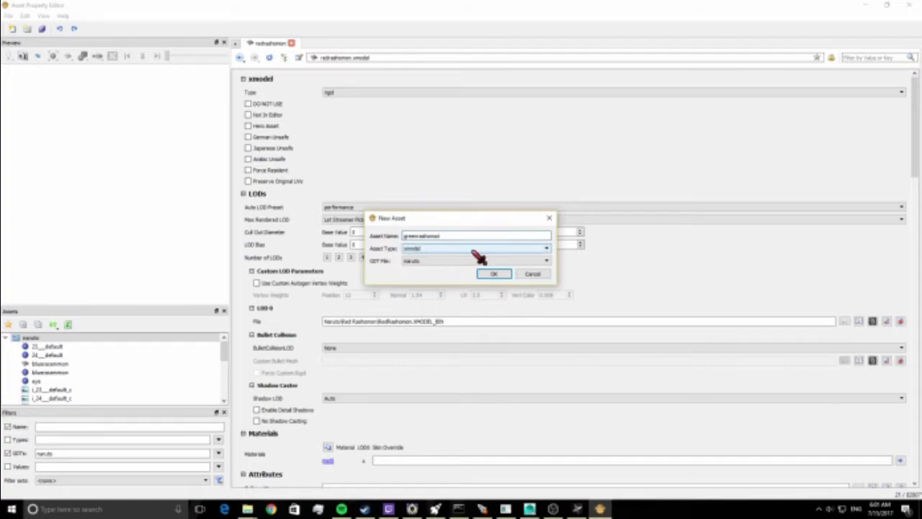
click(484, 250)
click(504, 311)
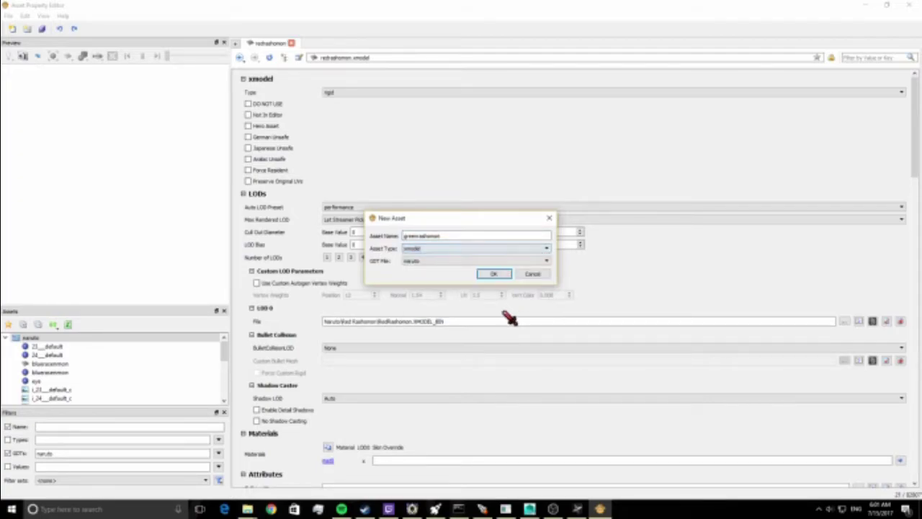
click(487, 275)
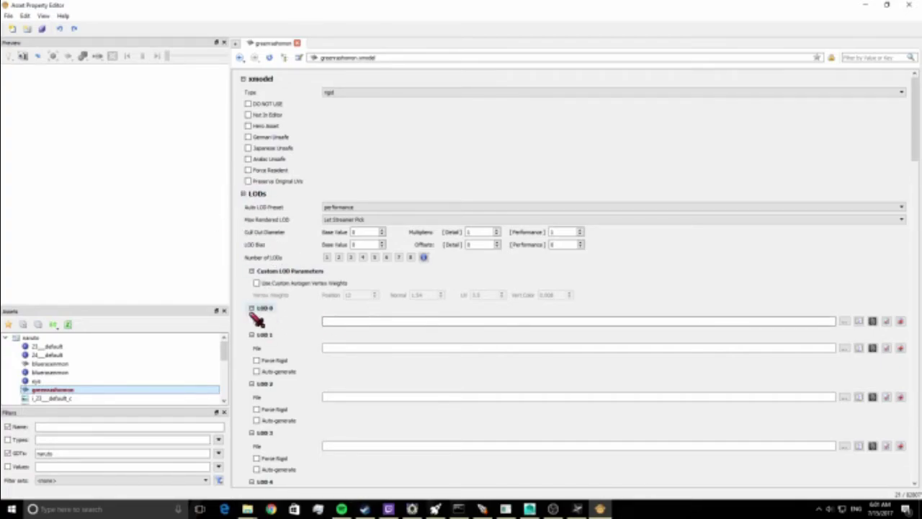
Step: Set the greenrashomon model's LOD 0 file to GreenRashomon.XMODEL_BIN from the Green Rashomon folder in model_export's Naruto folder
click(846, 321)
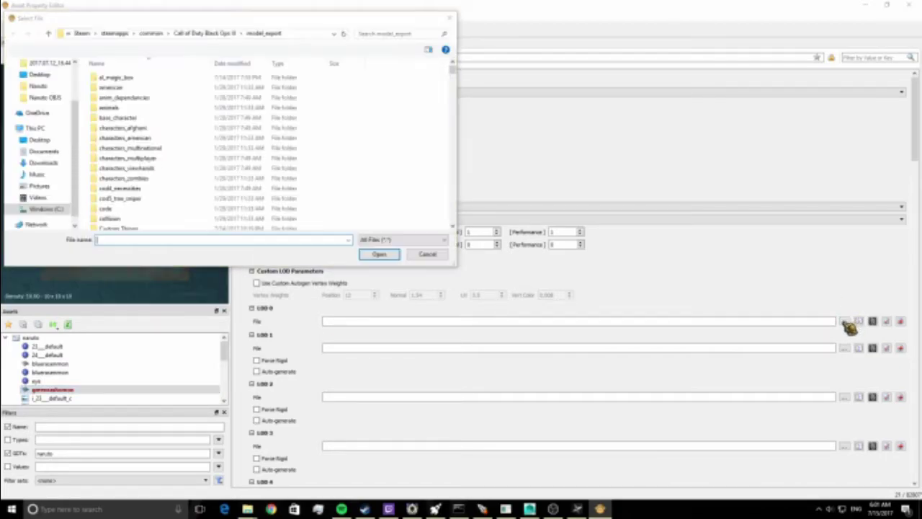
scroll(167, 166, down, 10)
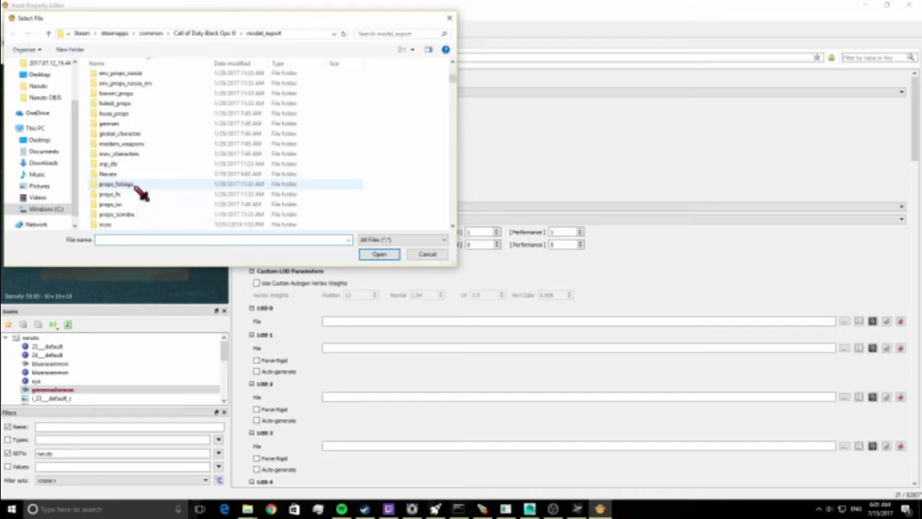
drag(252, 18, 271, 19)
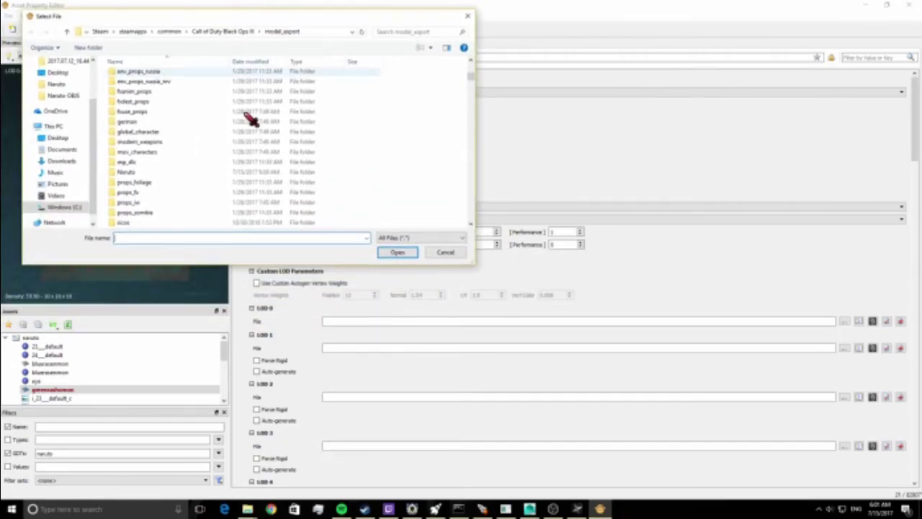
click(141, 176)
double_click(142, 177)
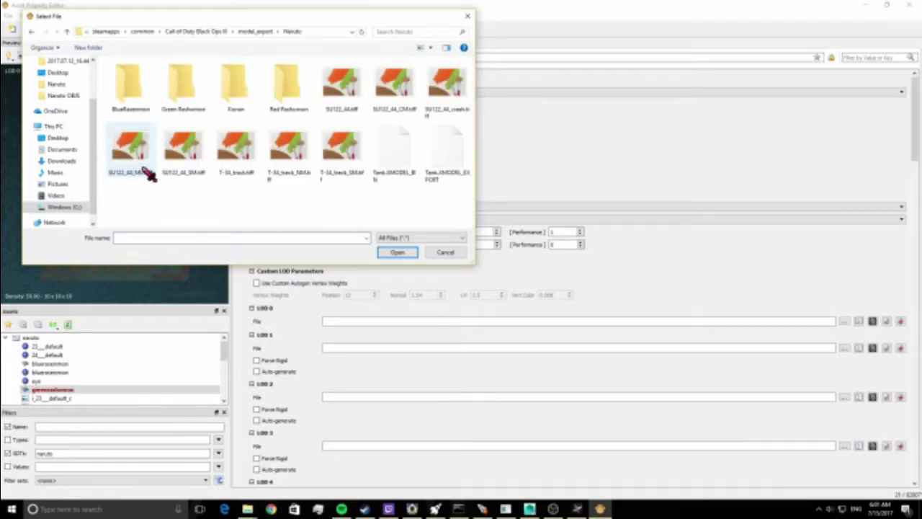
double_click(184, 91)
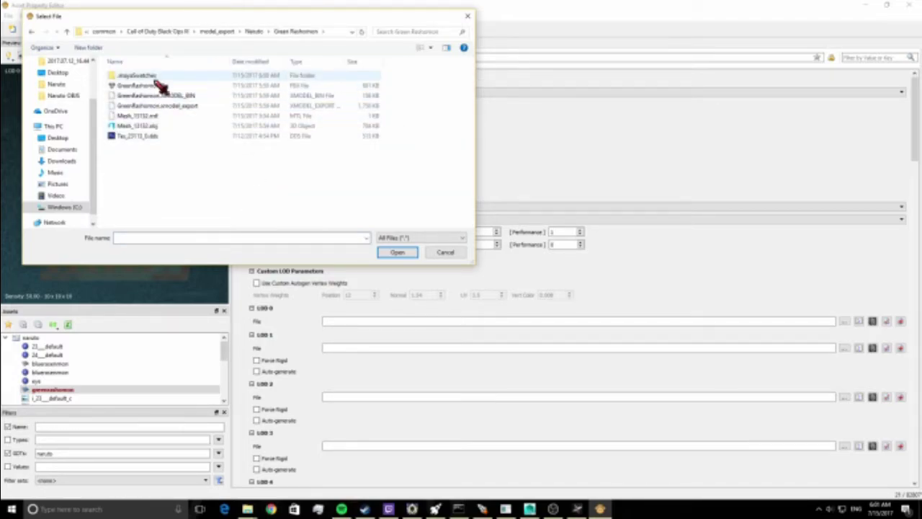
double_click(210, 100)
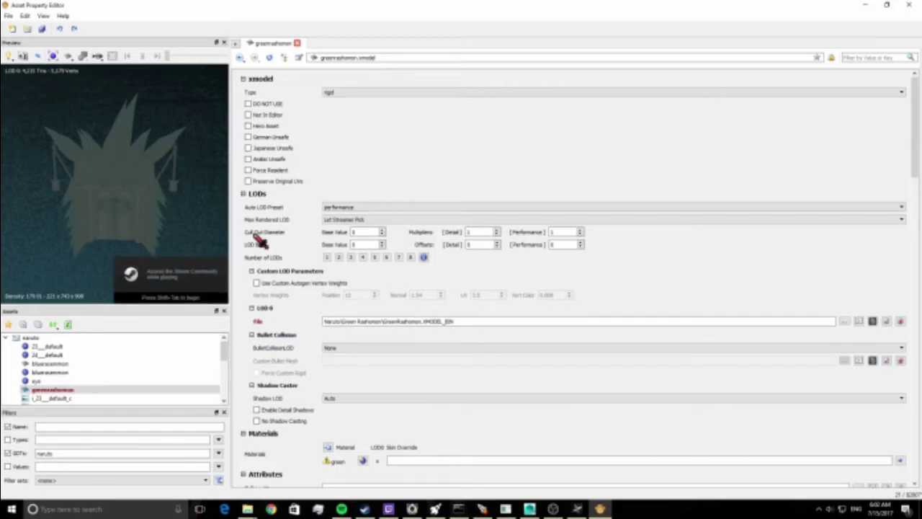
Step: Create the model's missing green material as a new asset in the naruto GDT
scroll(447, 339, down, 3)
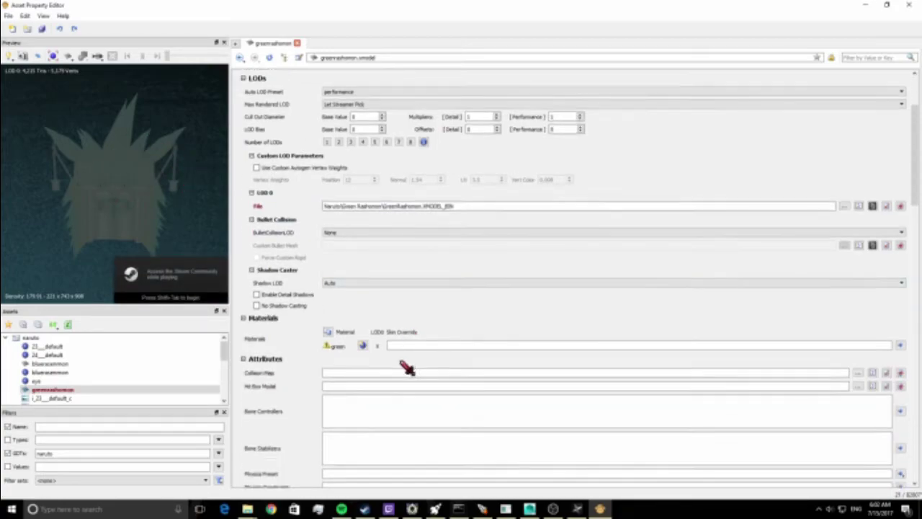
scroll(375, 346, down, 1)
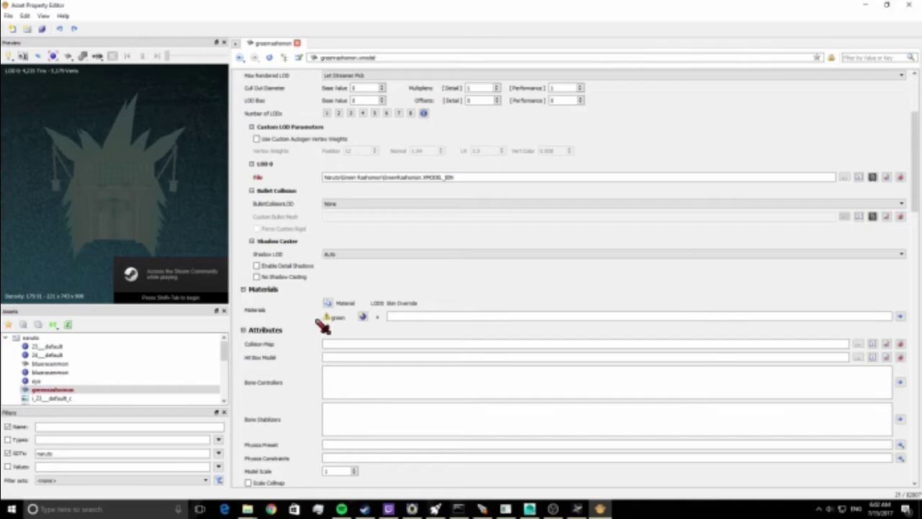
click(363, 317)
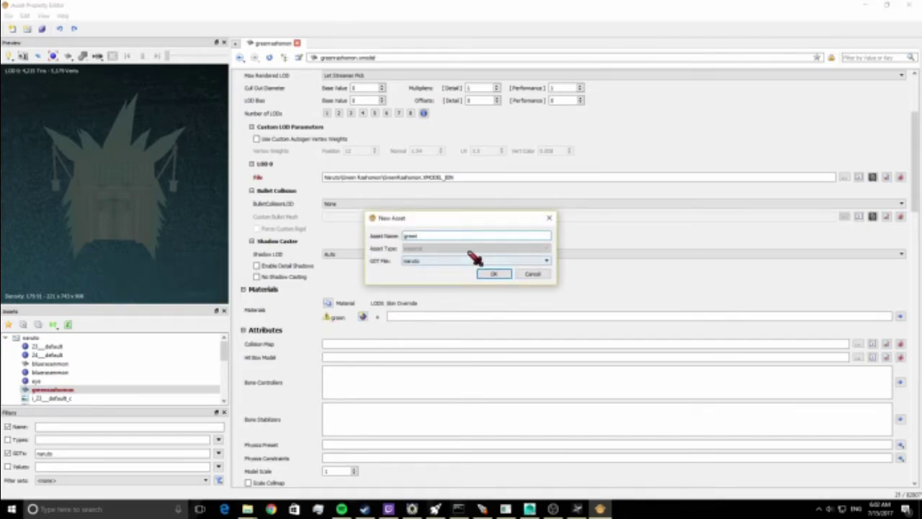
click(491, 274)
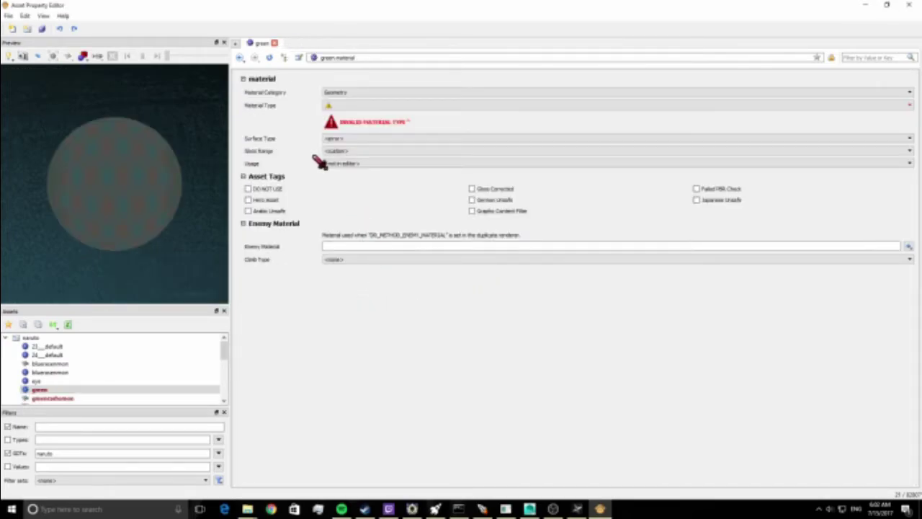
Step: Set the green material's category to Geometry Advanced and its material type to lit_advanced
click(382, 93)
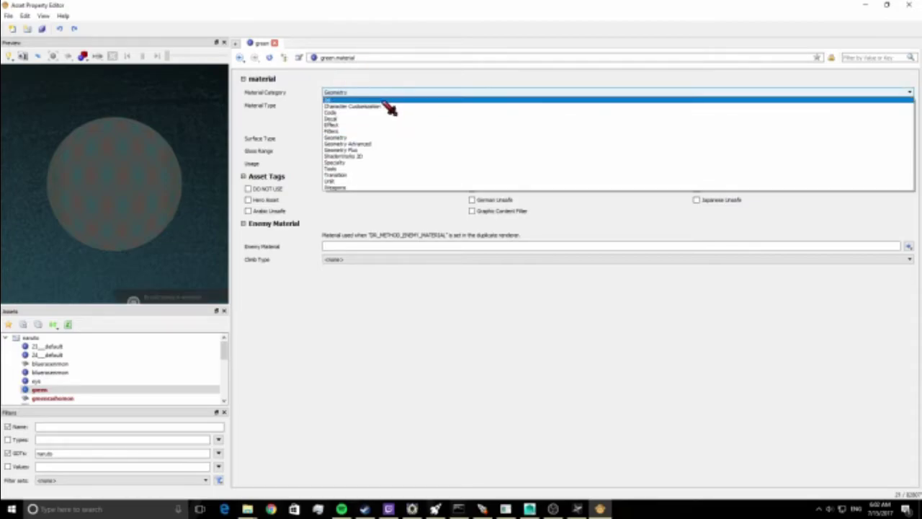
click(371, 145)
click(376, 106)
scroll(371, 160, up, 6)
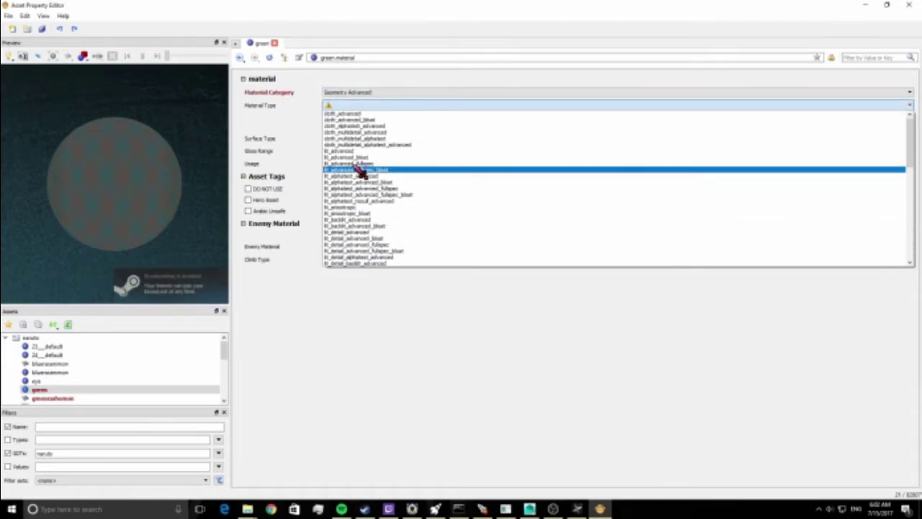
click(418, 170)
Step: Set both the surface type and the gloss range of the green material to metal
click(355, 117)
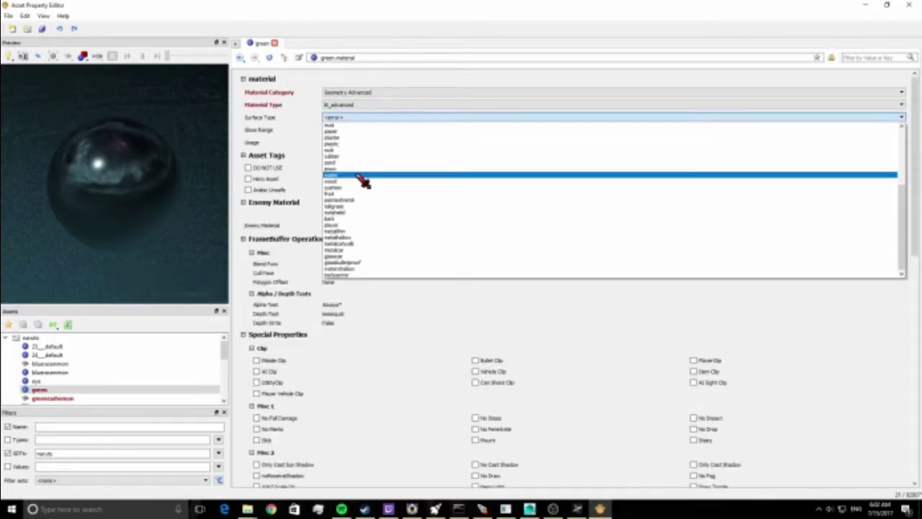
scroll(354, 150, up, 1)
click(354, 140)
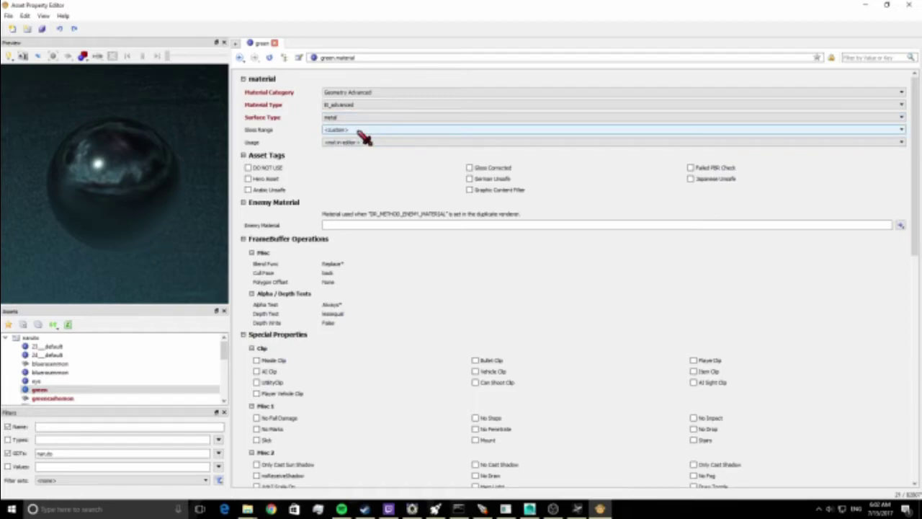
click(360, 132)
click(350, 226)
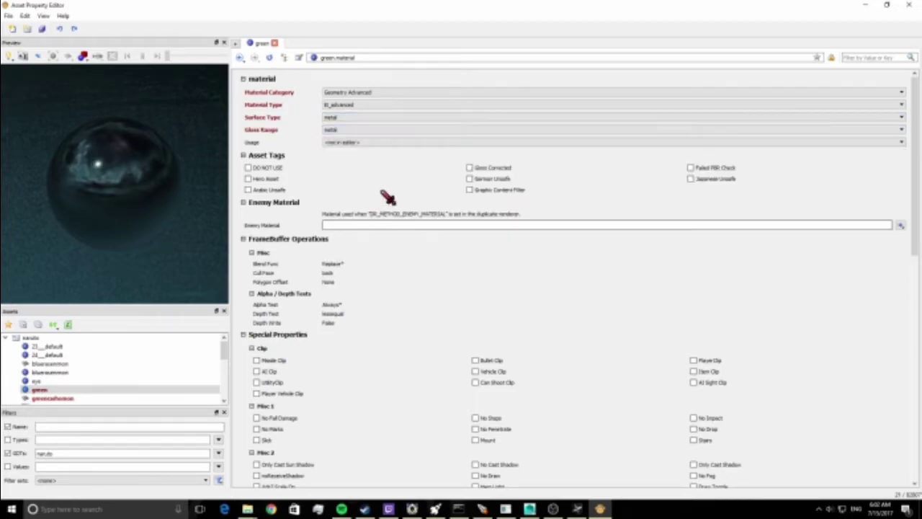
Step: Assign $black_specular as the green material's specular map and $black as its gloss map
scroll(533, 294, down, 3)
scroll(537, 295, down, 8)
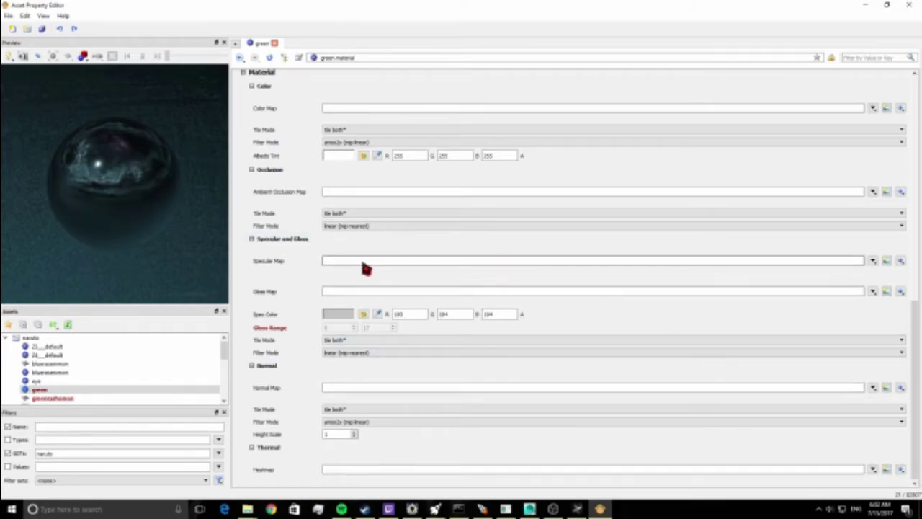
click(874, 261)
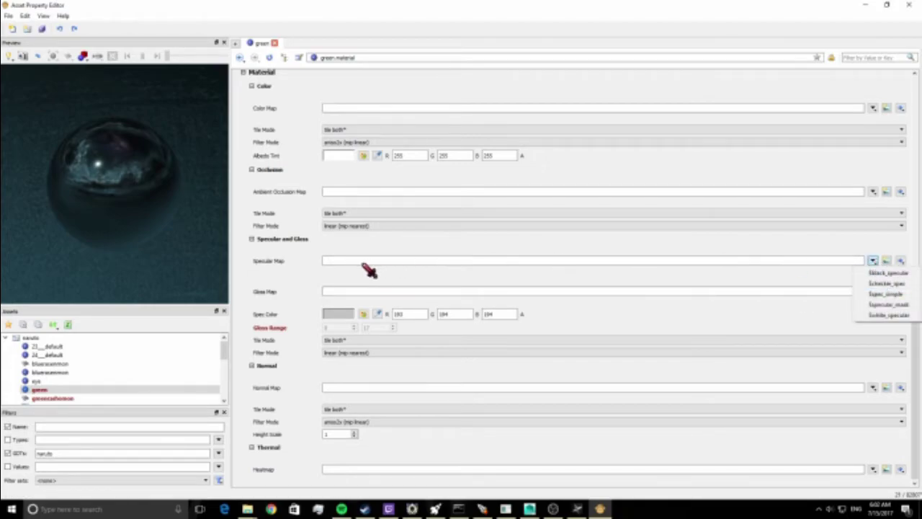
click(894, 273)
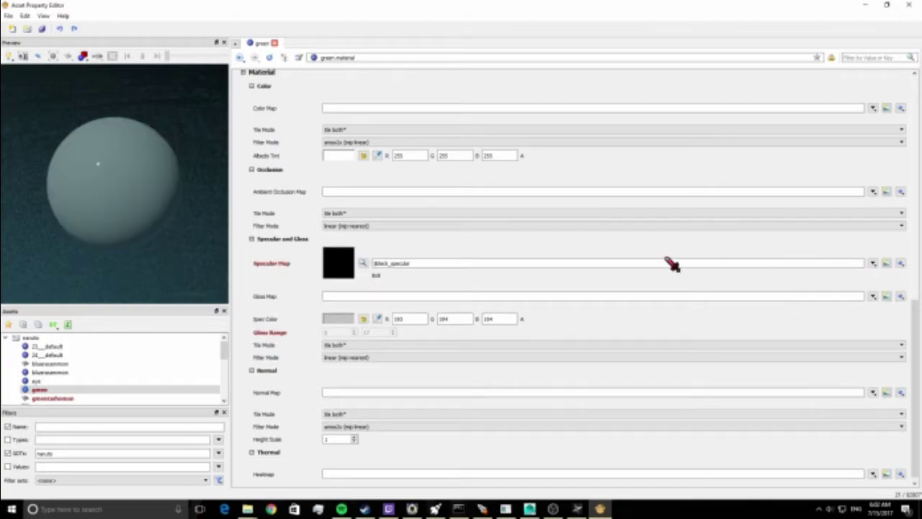
click(873, 296)
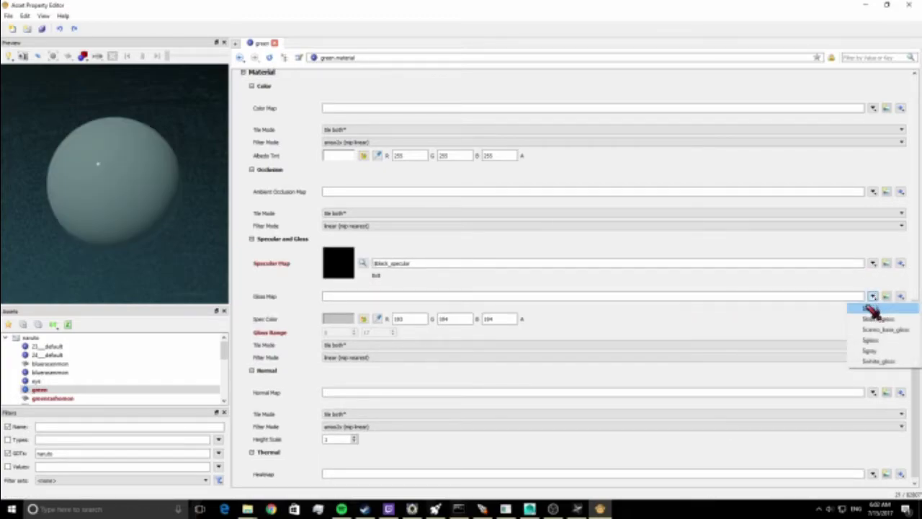
click(873, 308)
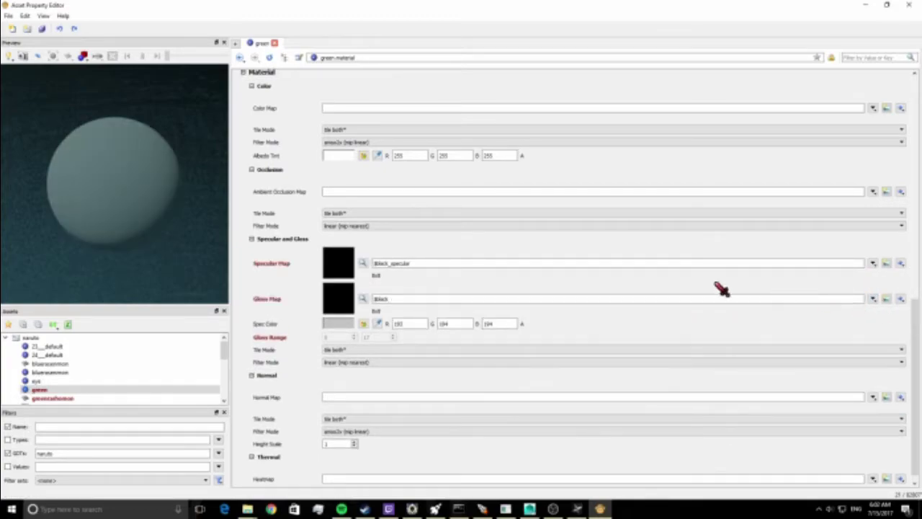
Step: Create a new image asset named i_green_c in the naruto GDT for the green material's color map
scroll(468, 276, up, 5)
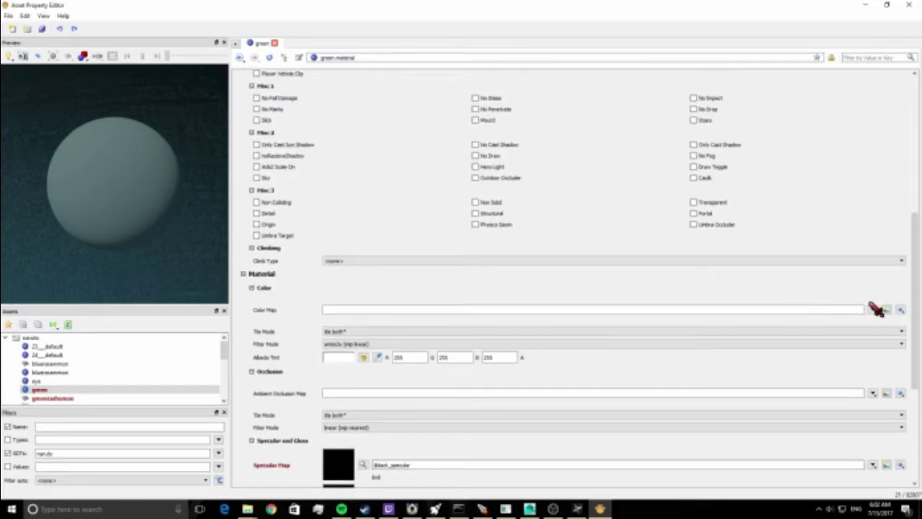
click(900, 310)
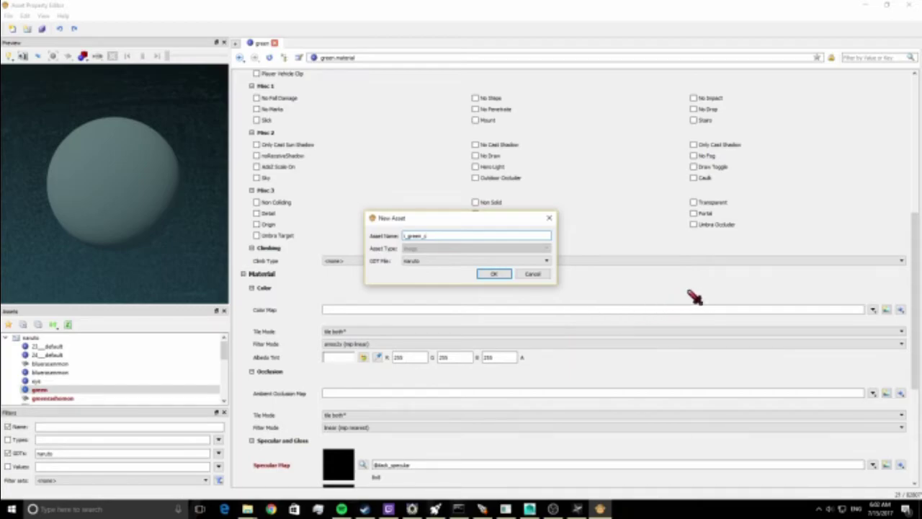
click(493, 275)
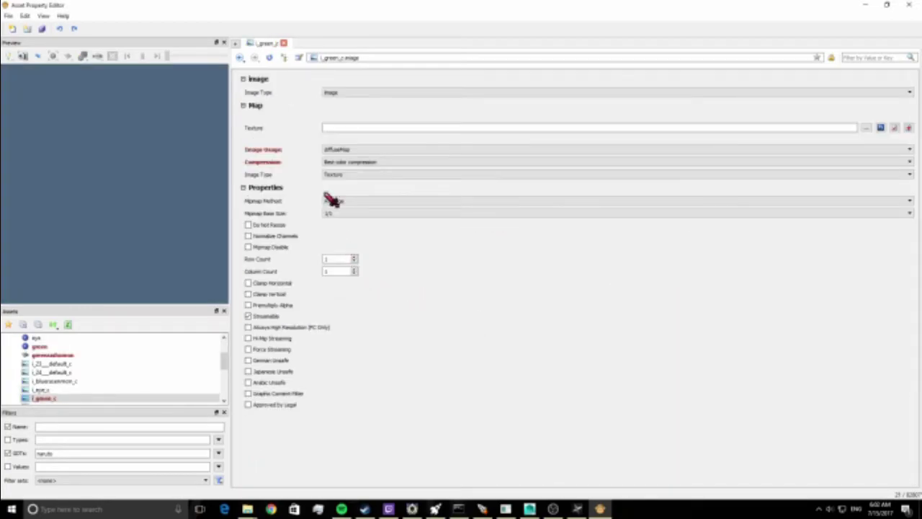
click(867, 127)
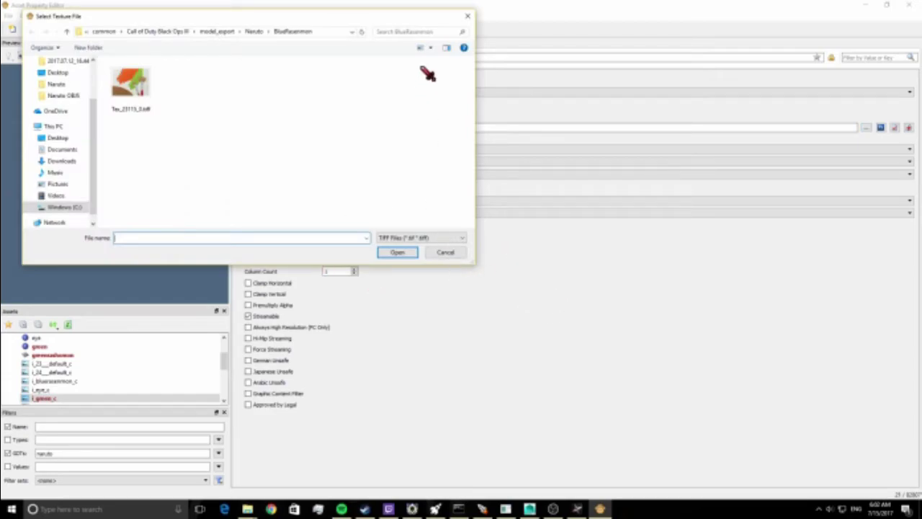
click(467, 16)
click(868, 127)
click(256, 31)
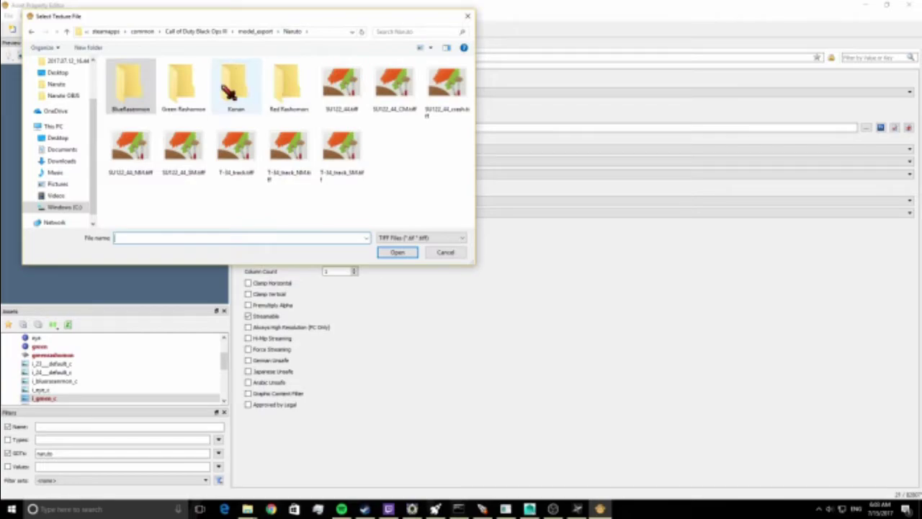
double_click(193, 89)
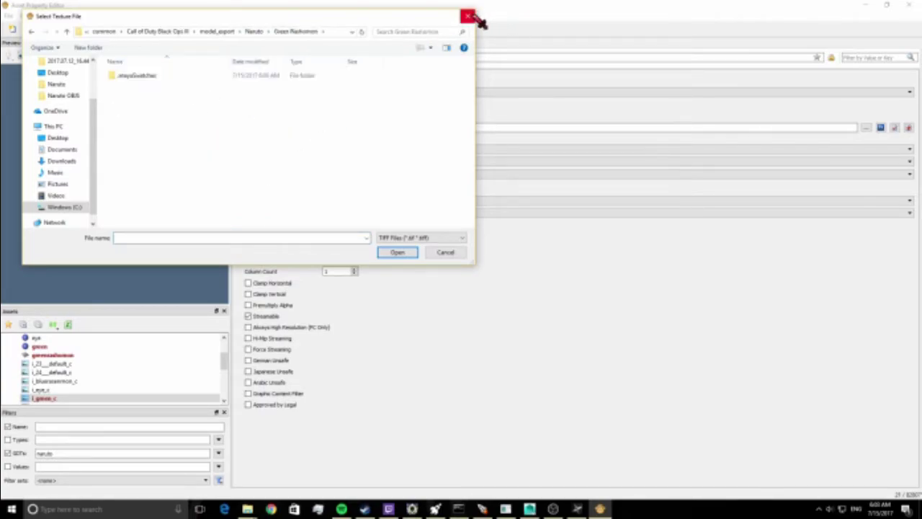
click(468, 16)
Step: Bring up the Kronos converter, and open model_export's Naruto\Green Rashomon folder in File Explorer over it
click(436, 509)
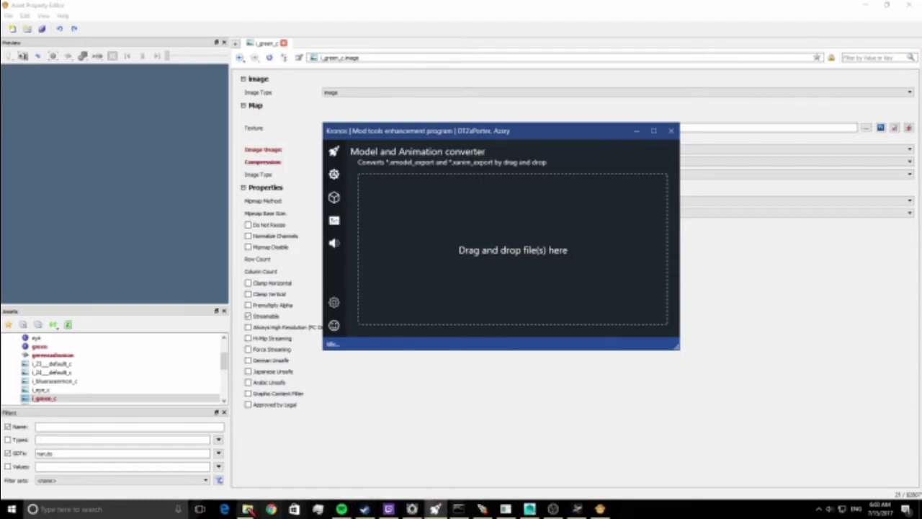
mouse_move(247, 509)
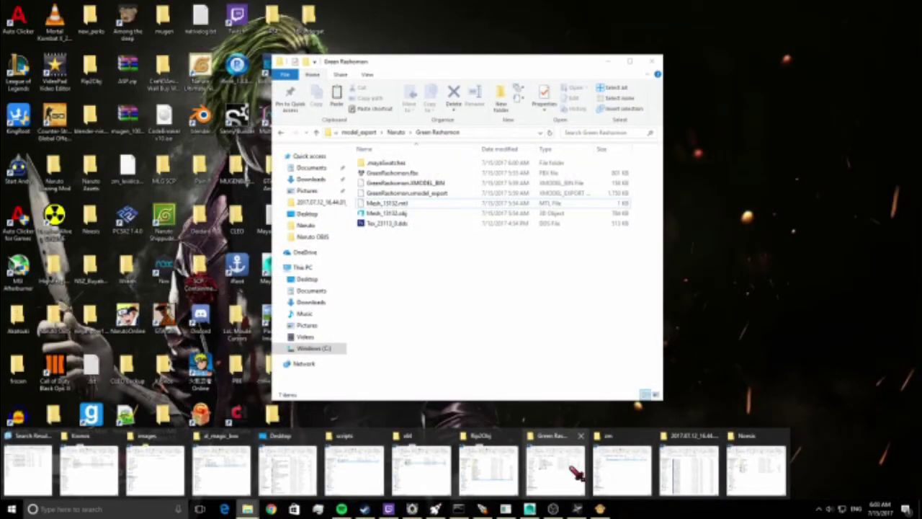
click(579, 473)
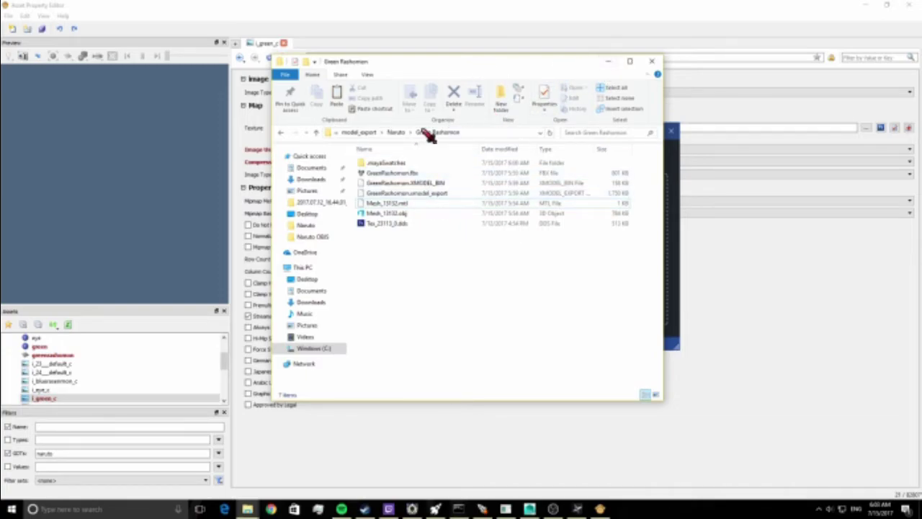
click(356, 133)
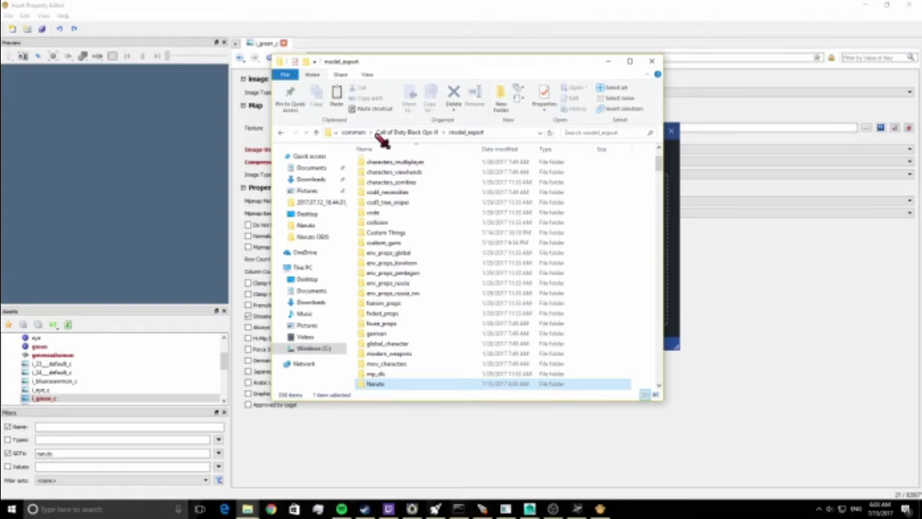
double_click(404, 383)
double_click(412, 175)
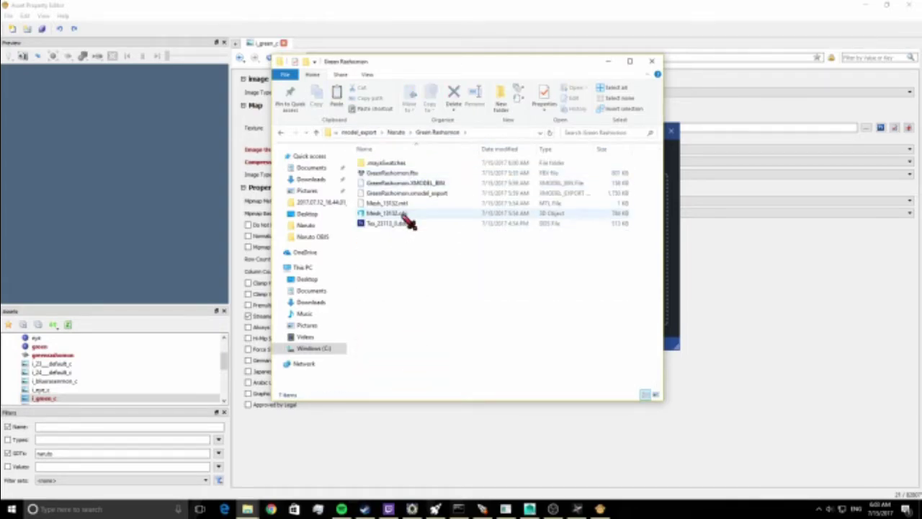
Step: Convert the Green Rashomon folder's Tex_23113_0.dds to TIFF with the Kronos Image converter
drag(472, 68, 156, 73)
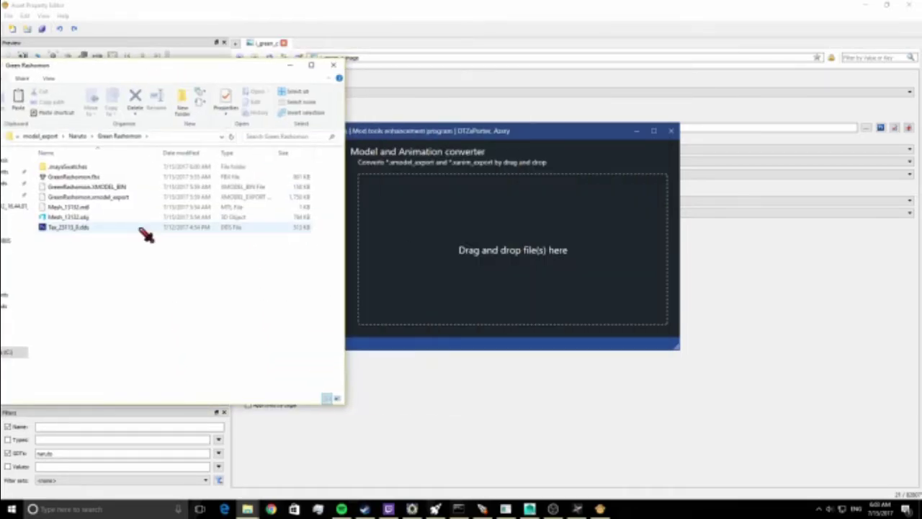
drag(216, 227, 566, 237)
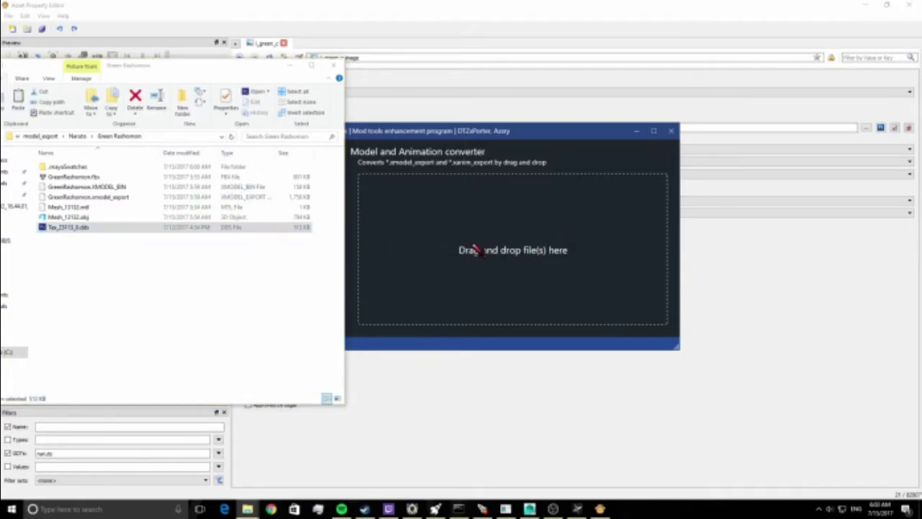
click(380, 8)
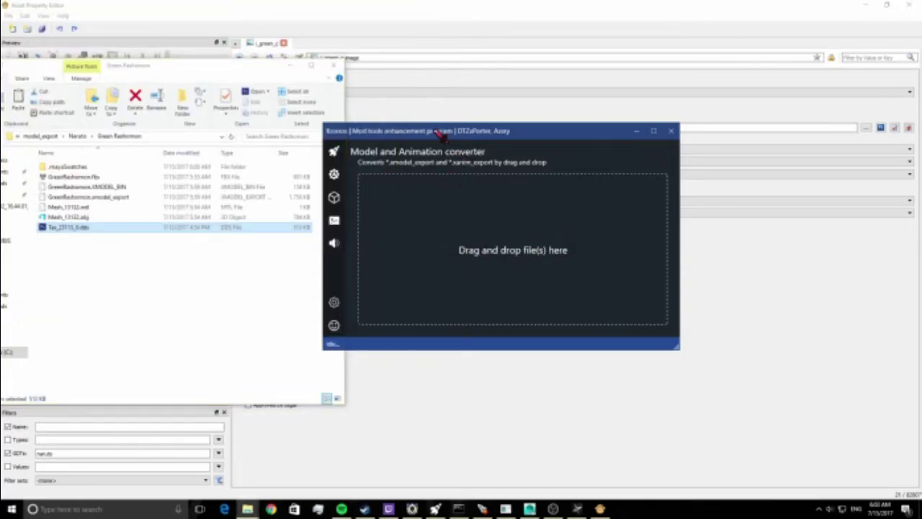
click(334, 220)
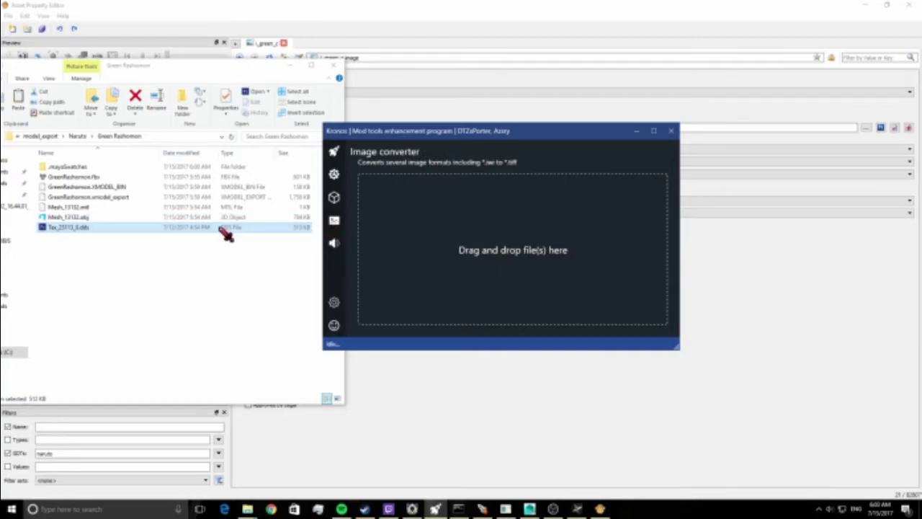
click(222, 229)
drag(396, 238, 432, 237)
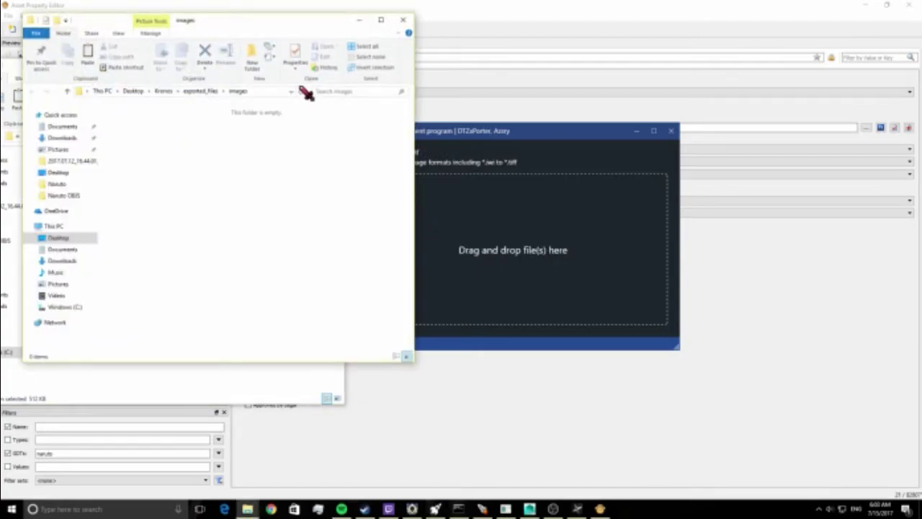
Step: Move the converted Tex_23113_0.tiff from Kronos's images export folder into Green Rashomon, and return to the Asset Property Editor
drag(288, 29, 667, 37)
drag(500, 150, 229, 272)
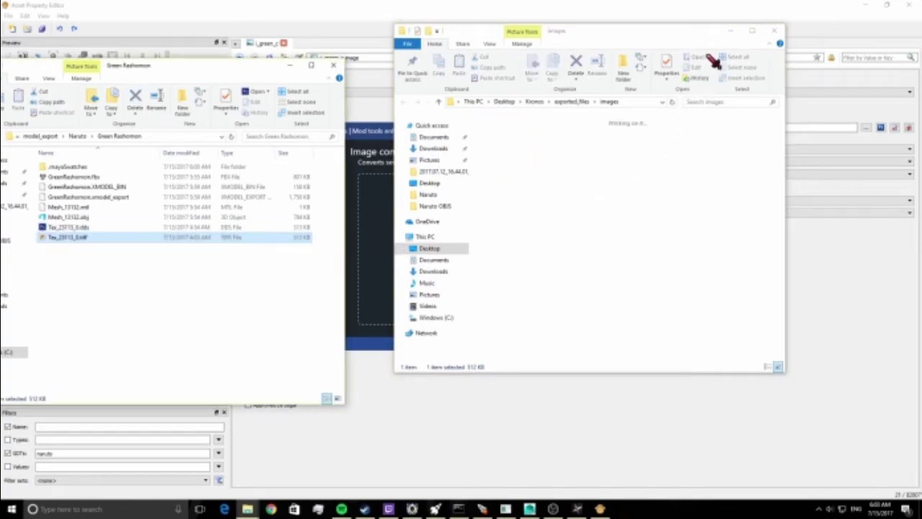
click(774, 33)
click(333, 64)
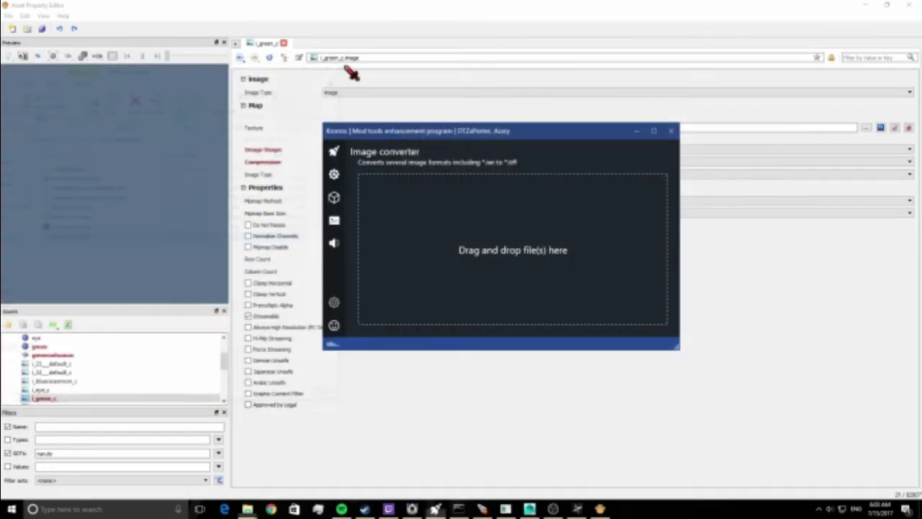
click(660, 131)
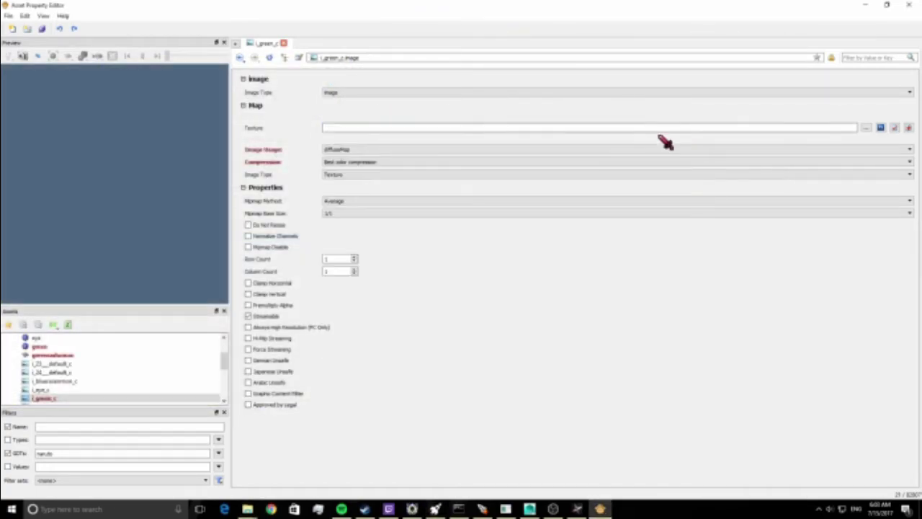
Step: Assign Tex_23113_0.tiff from Naruto\Green Rashomon as the texture of the i_green_c image
click(866, 128)
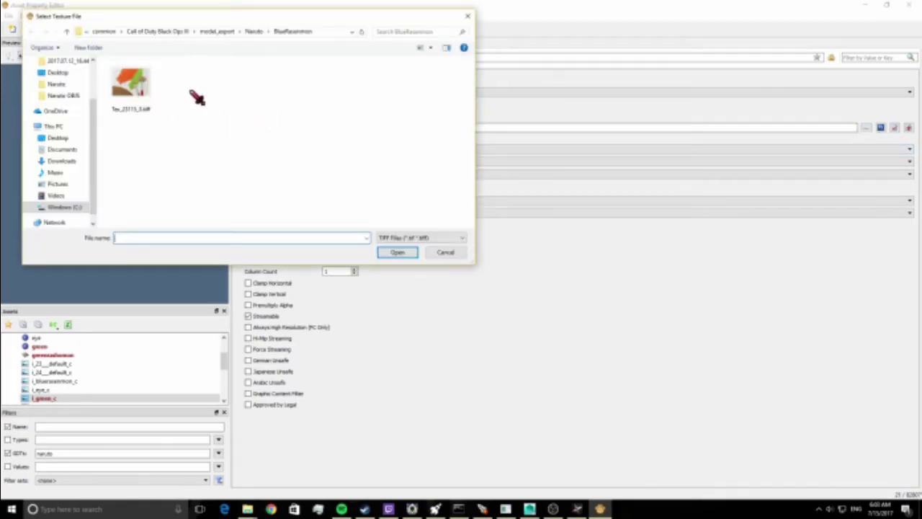
click(253, 32)
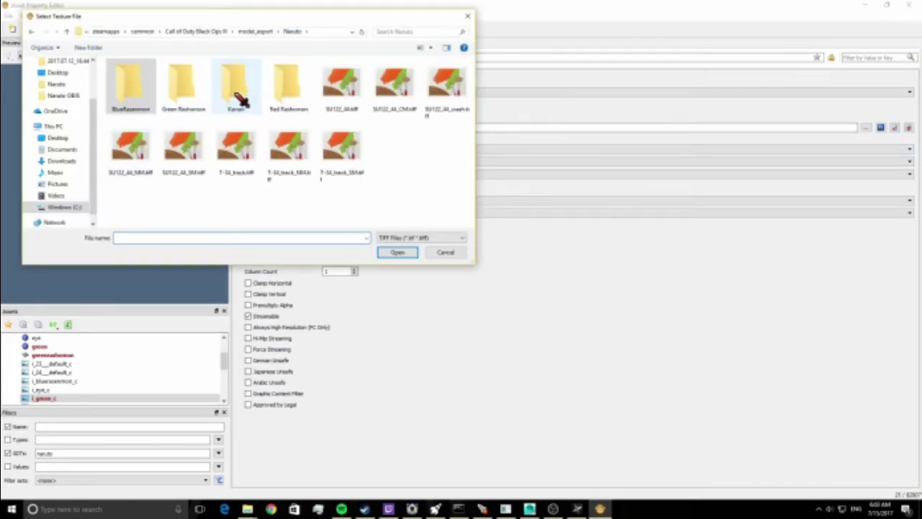
double_click(204, 90)
double_click(183, 85)
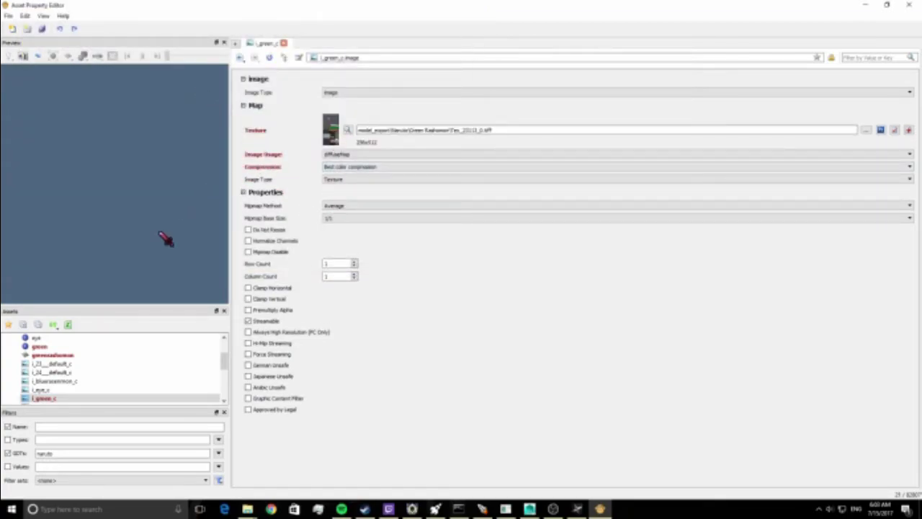
Step: Preview the greenrashomon model with its texture and save the changed assets
click(58, 355)
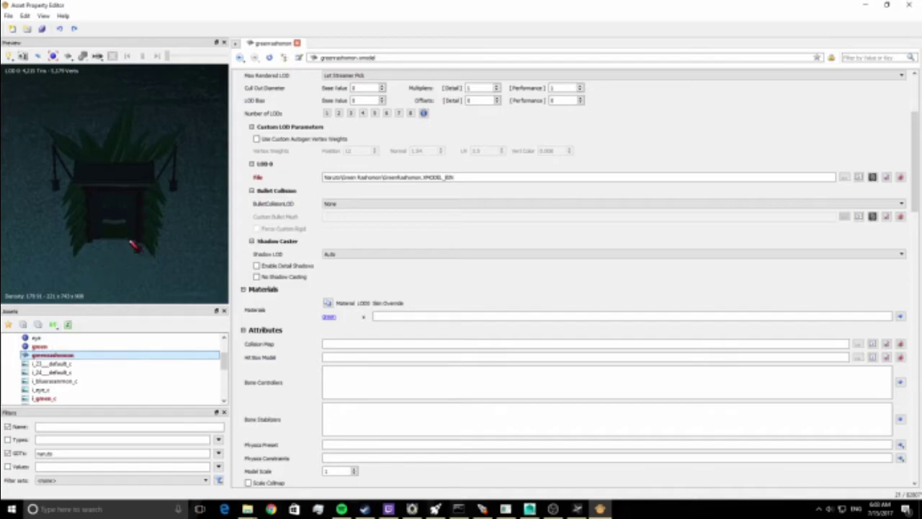
click(150, 158)
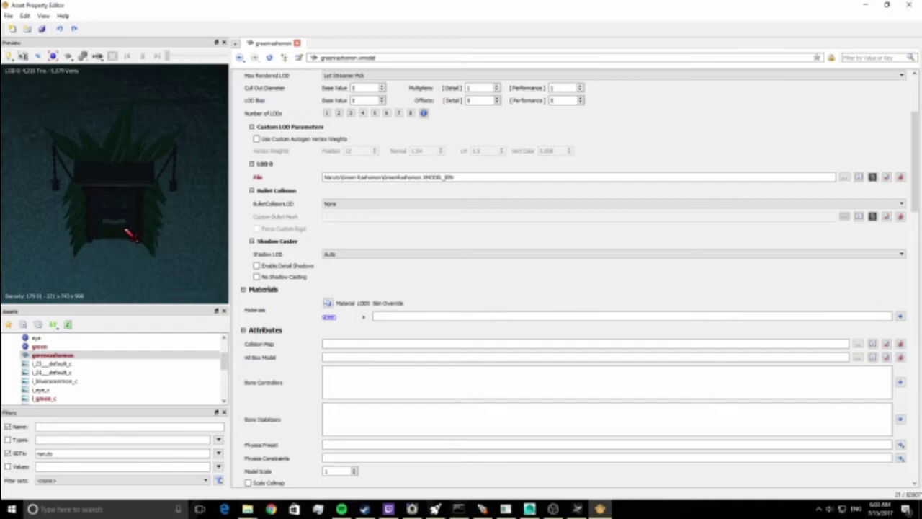
right_click(115, 185)
click(113, 170)
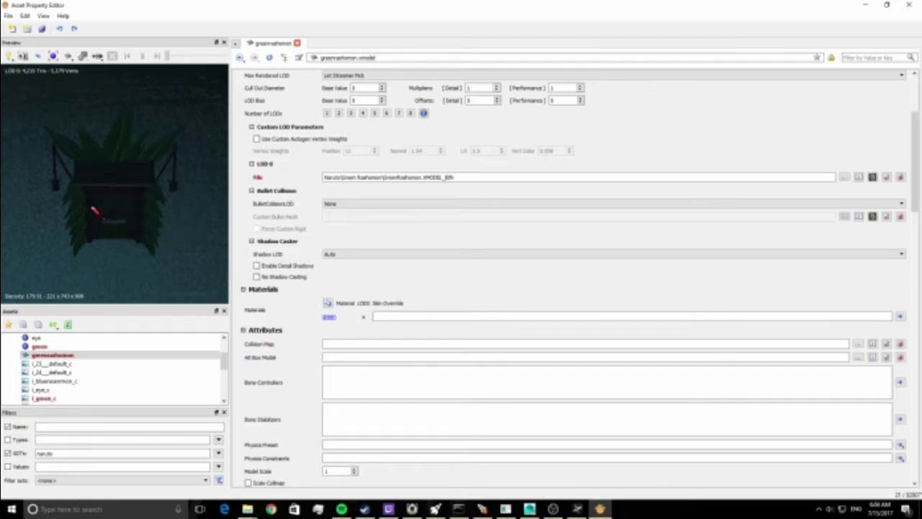
click(42, 29)
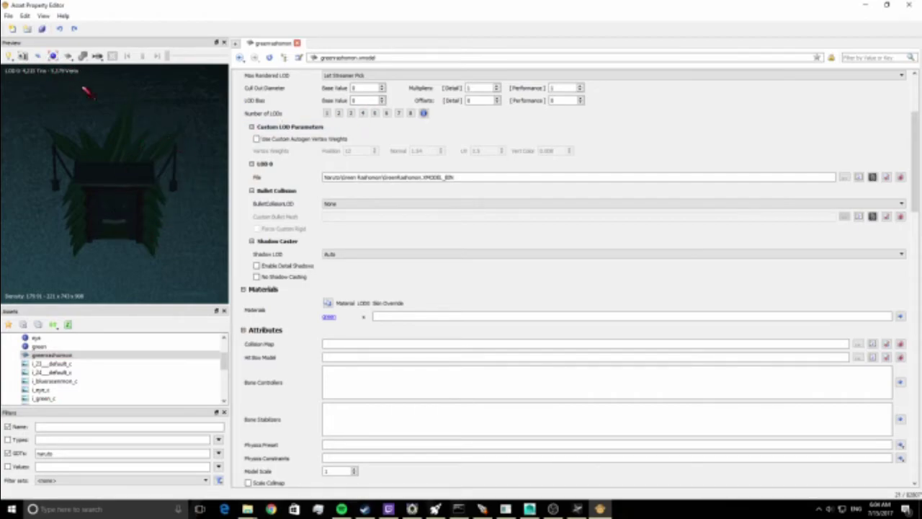
Step: Switch the greenrashomon preview to a daylight rendering mode, and close the Asset Property Editor
right_click(85, 137)
mouse_move(105, 155)
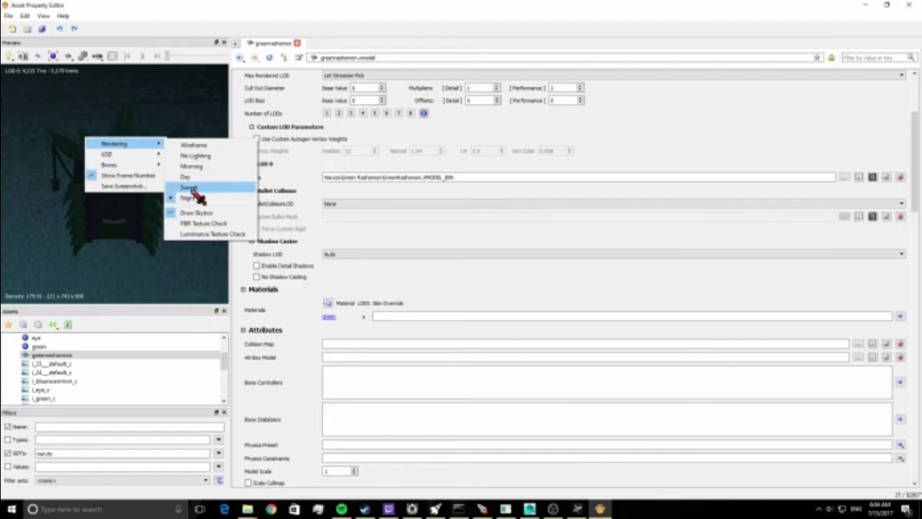
click(210, 171)
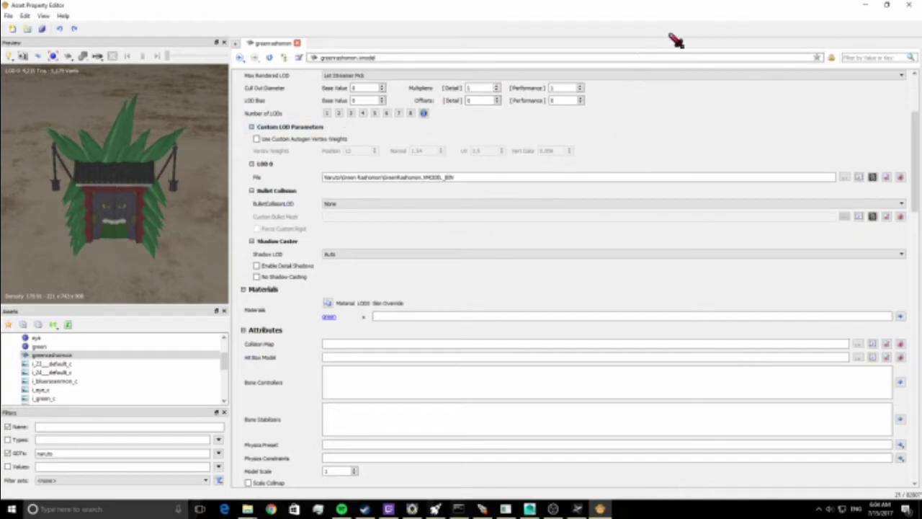
click(909, 6)
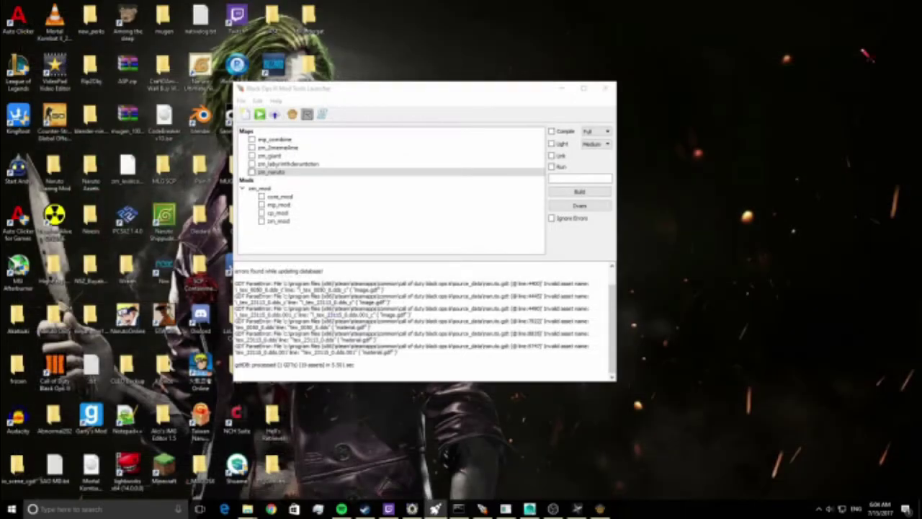
Step: Open the zm_naruto map in the level editor from the Black Ops III Mod Tools Launcher
click(302, 171)
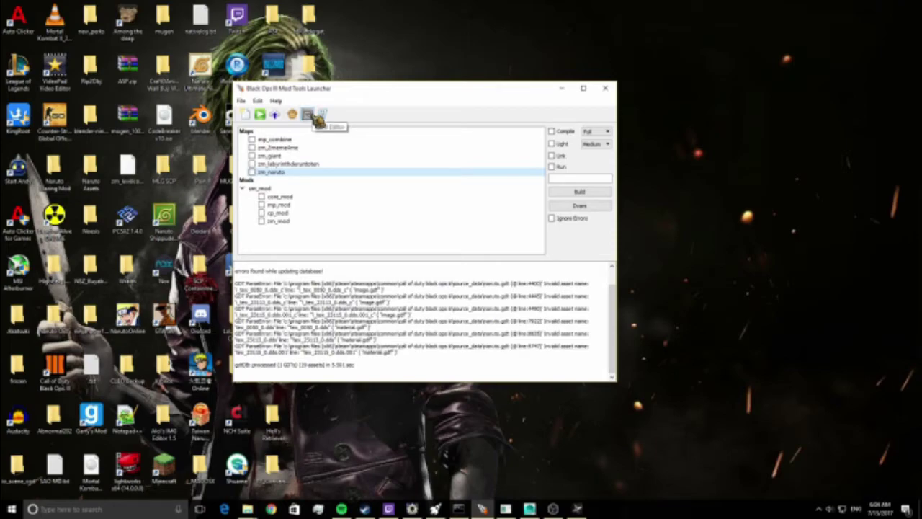
click(317, 121)
click(313, 115)
click(314, 117)
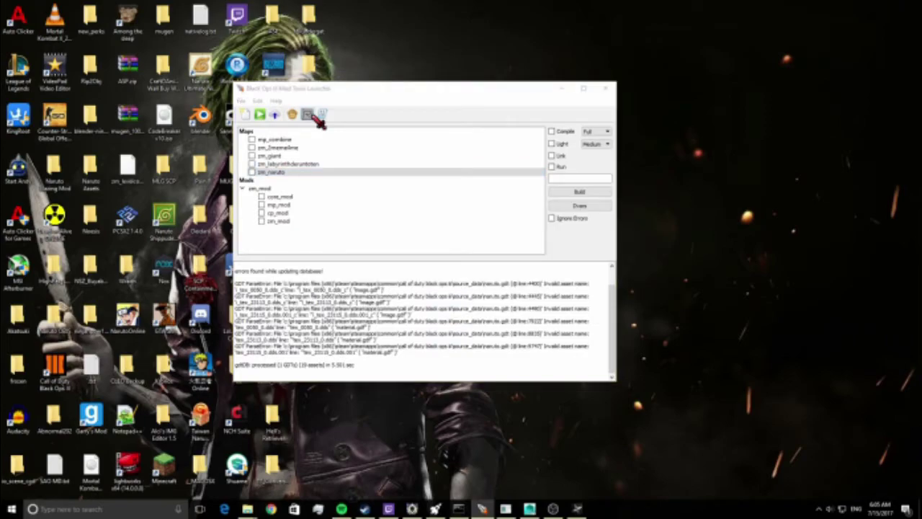
click(309, 114)
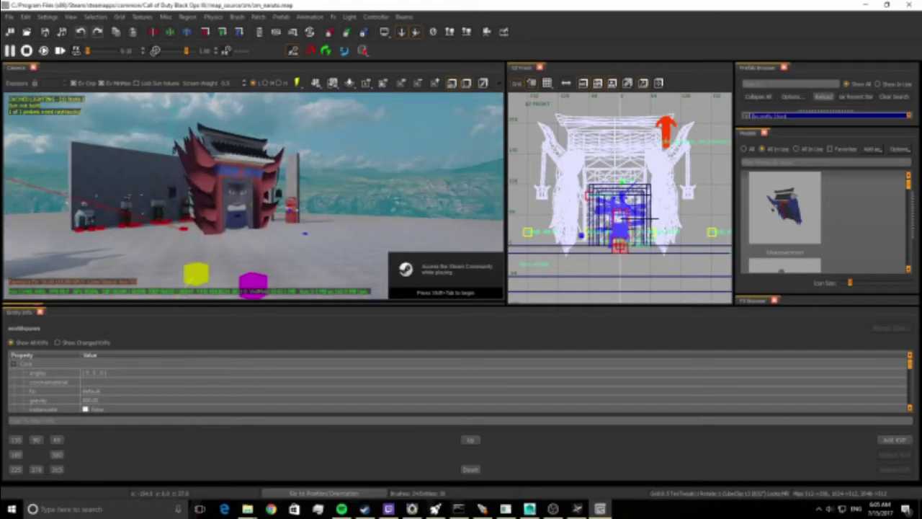
Step: Examine the red and blue Rashomon gates placed in the zm_naruto map
key(w)
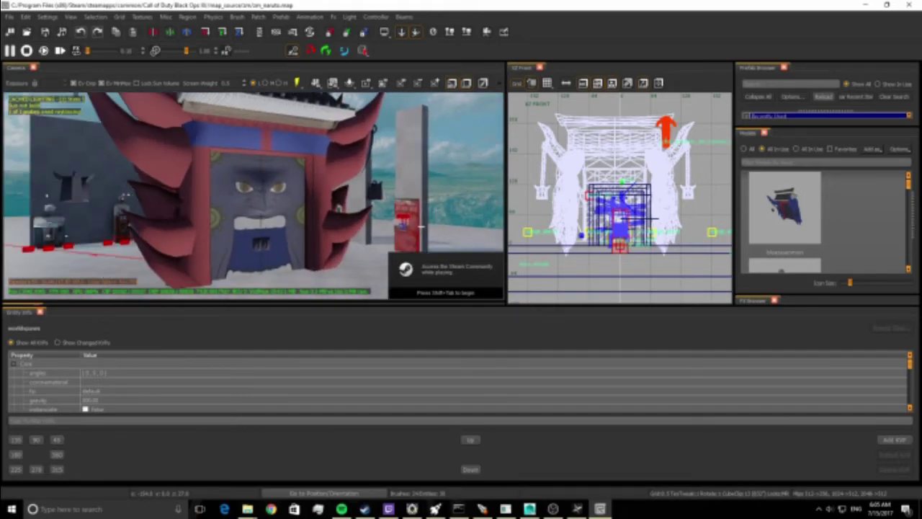
key(Left)
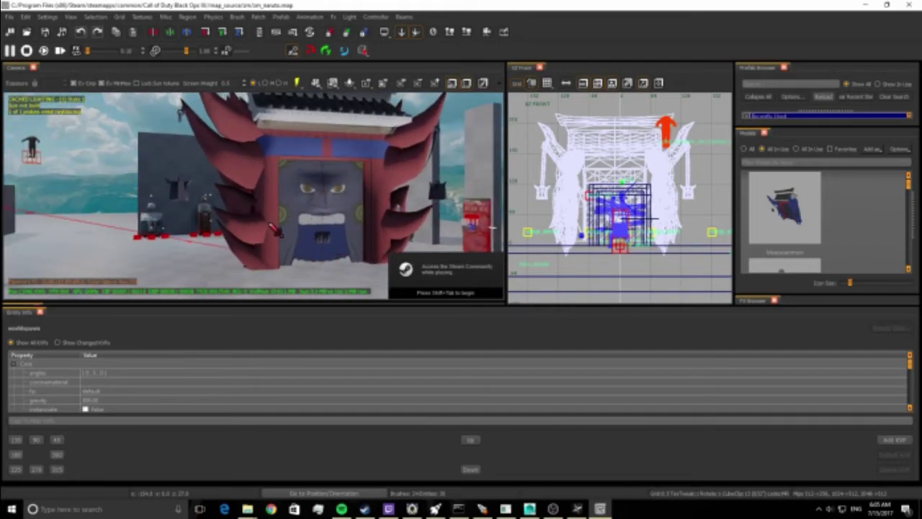
key(Left)
key(Left)
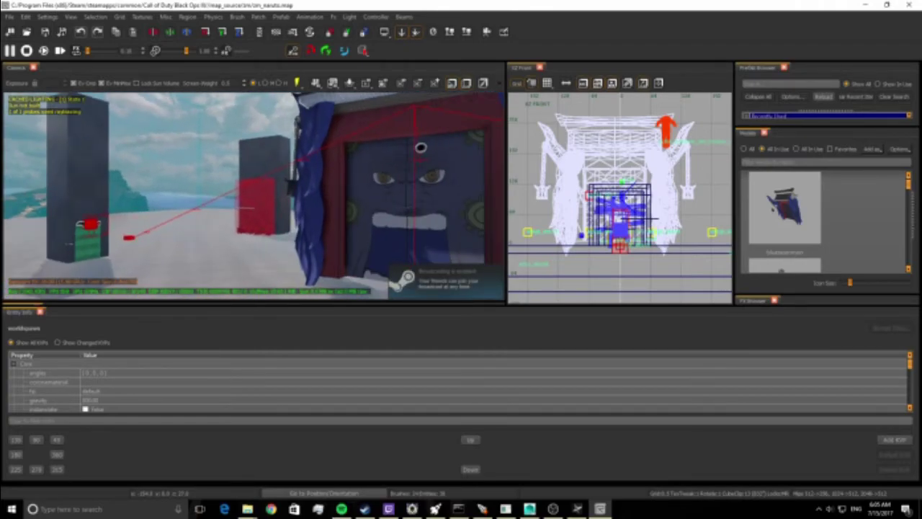
key(Down)
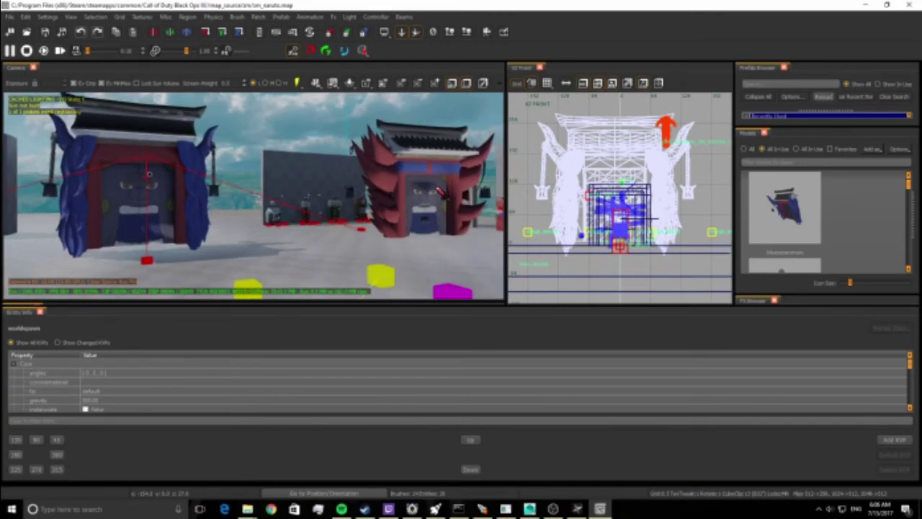
key(Up)
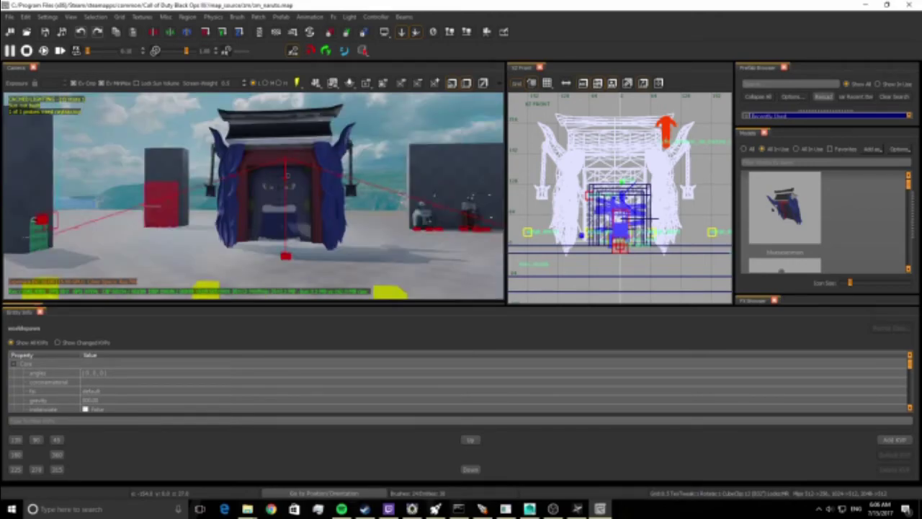
key(Right)
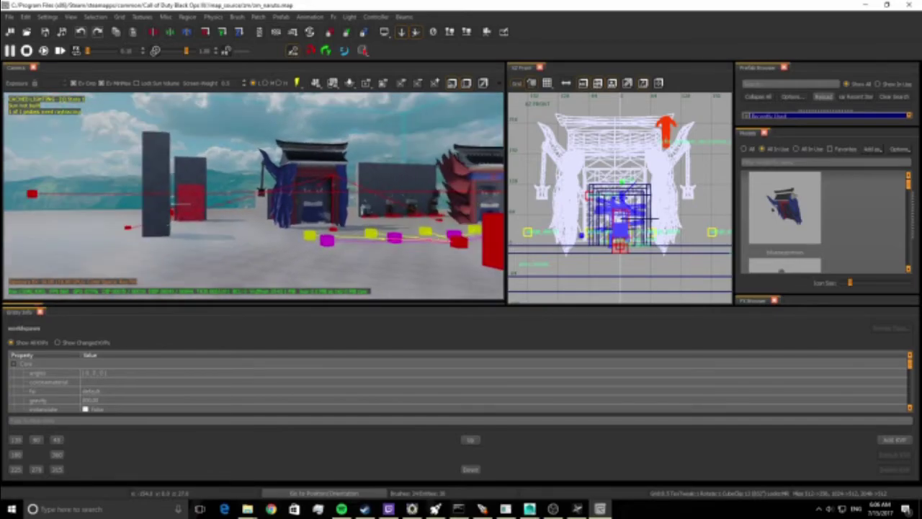
Step: Filter all models for greenrashomon and place the model on the open ground of the map
click(745, 149)
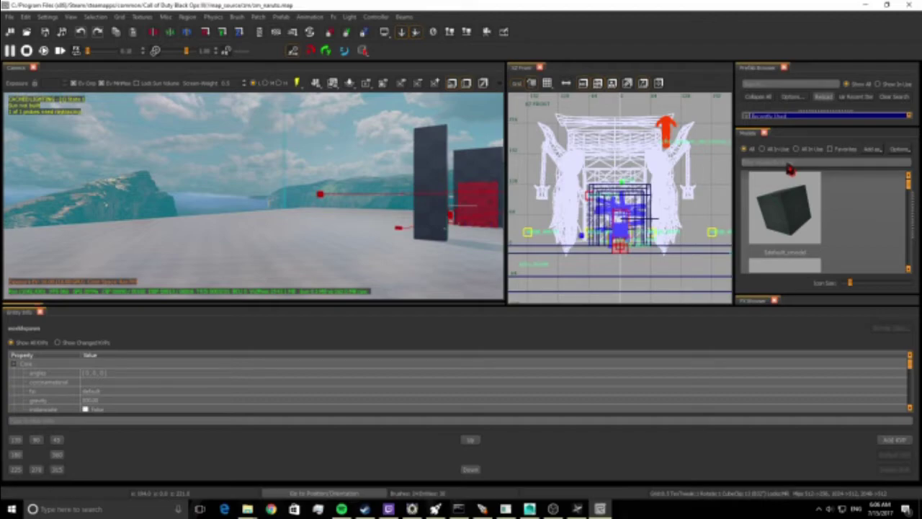
click(788, 164)
text(green)
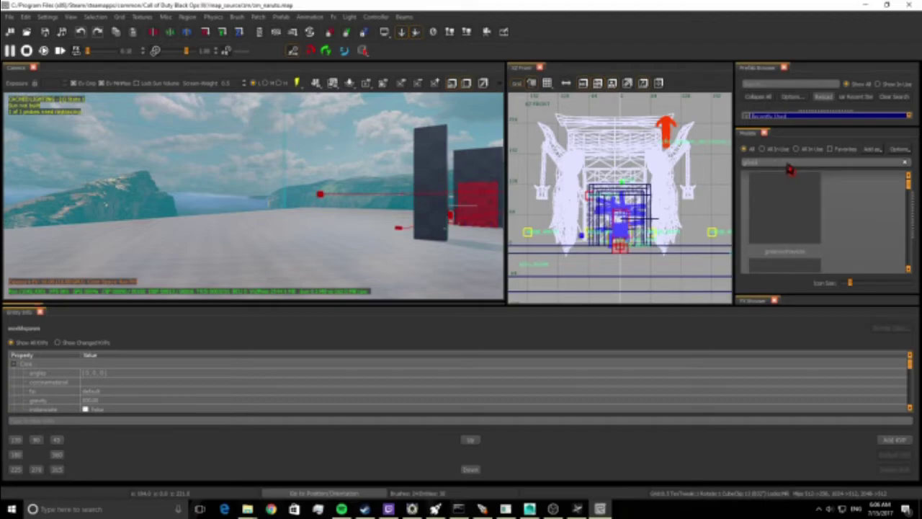
text(house)
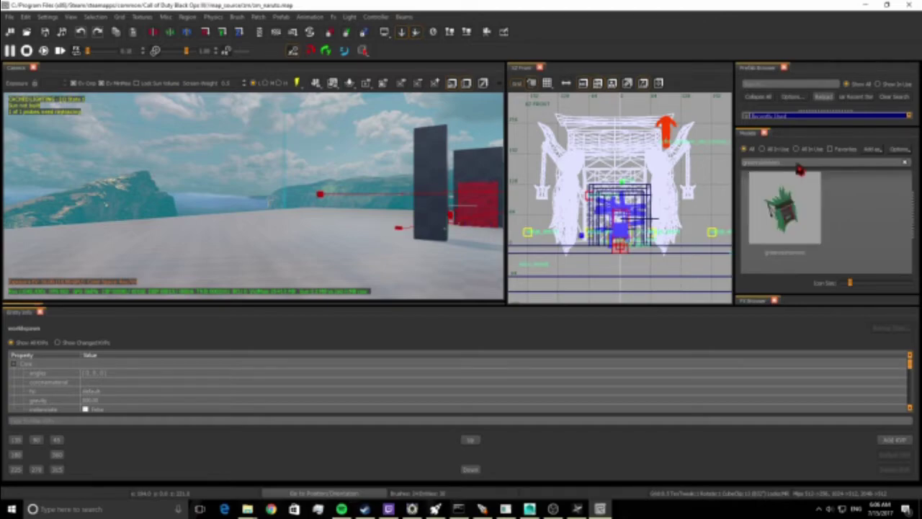
click(794, 221)
drag(795, 220, 310, 259)
scroll(389, 235, up, 2)
scroll(422, 248, down, 4)
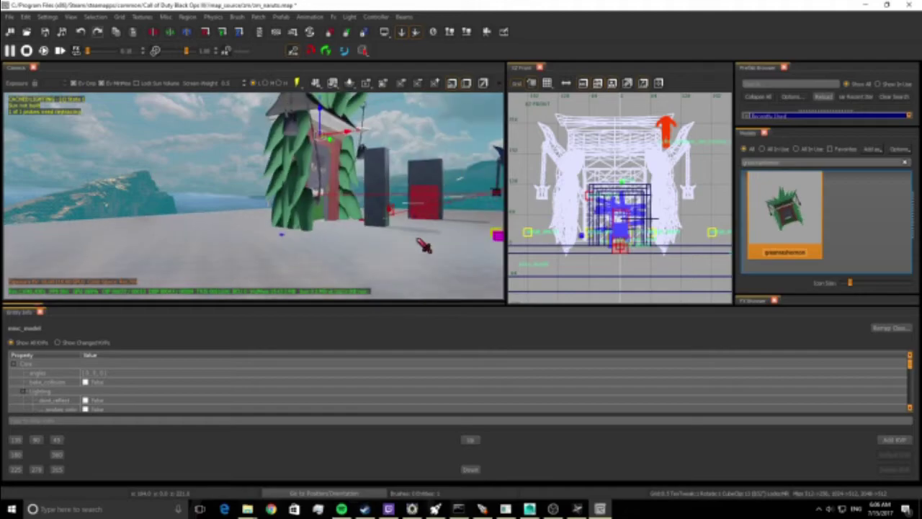
drag(411, 242, 316, 165)
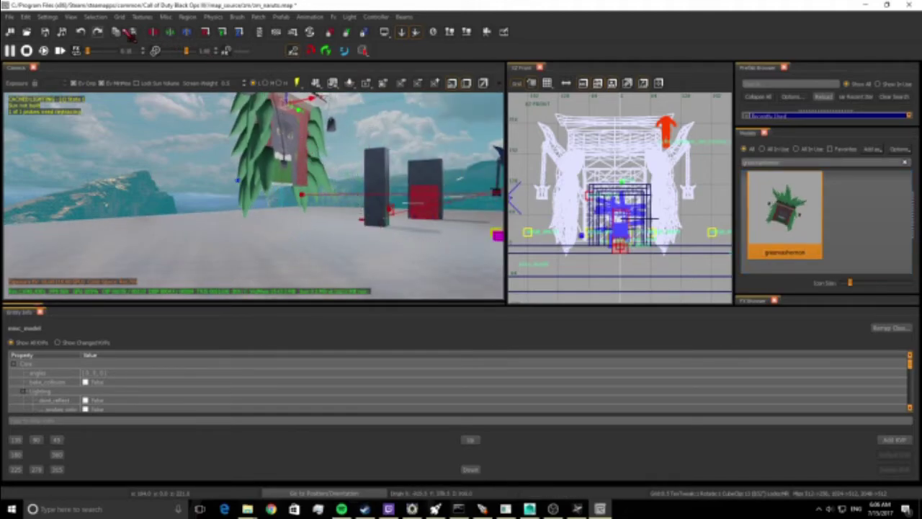
click(81, 33)
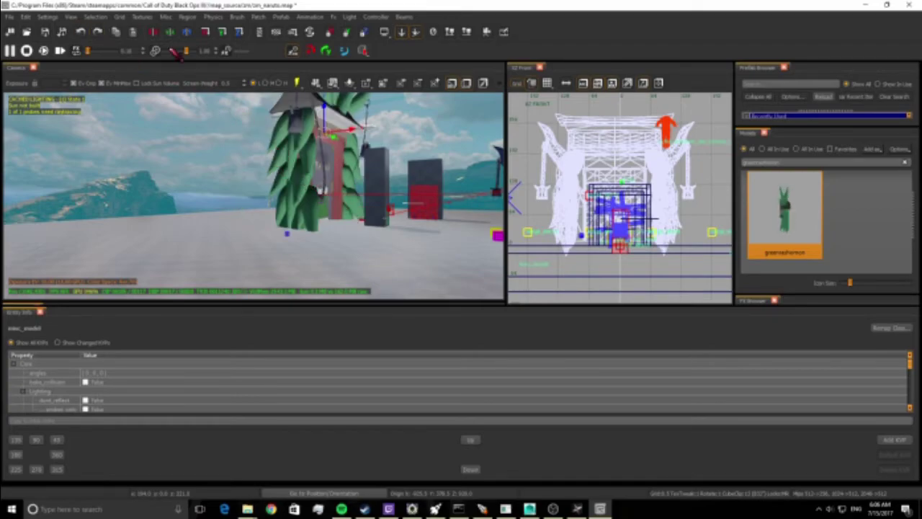
click(81, 33)
Step: Bring up the Entity Browser with the green gate model selected
mouse_move(354, 236)
right_down()
mouse_move(425, 236)
mouse_move(308, 235)
mouse_move(425, 238)
mouse_move(358, 239)
right_up()
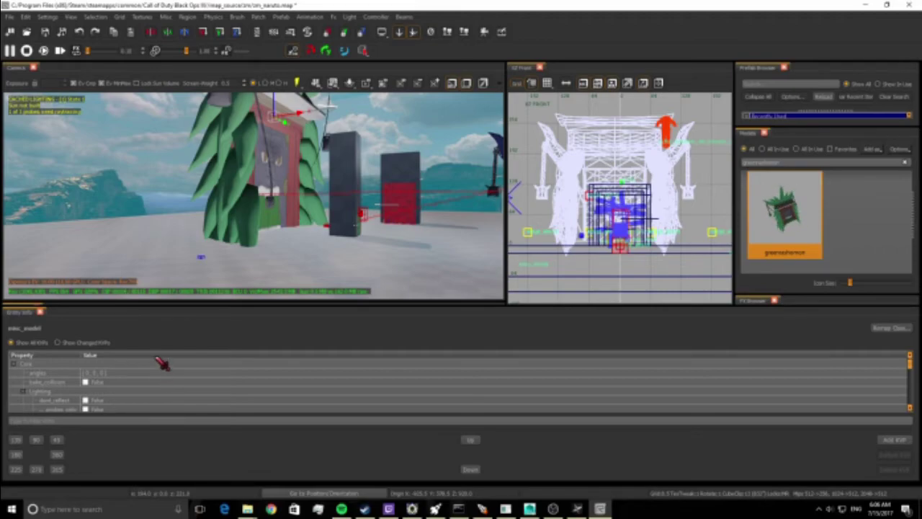
key(b)
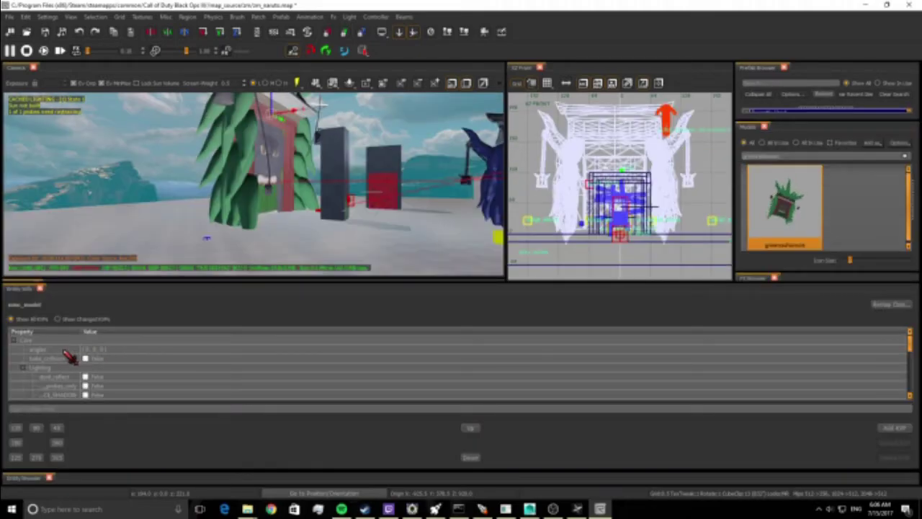
Step: Set the green gate's modelscale to 0.50
scroll(113, 378, down, 5)
scroll(108, 377, down, 2)
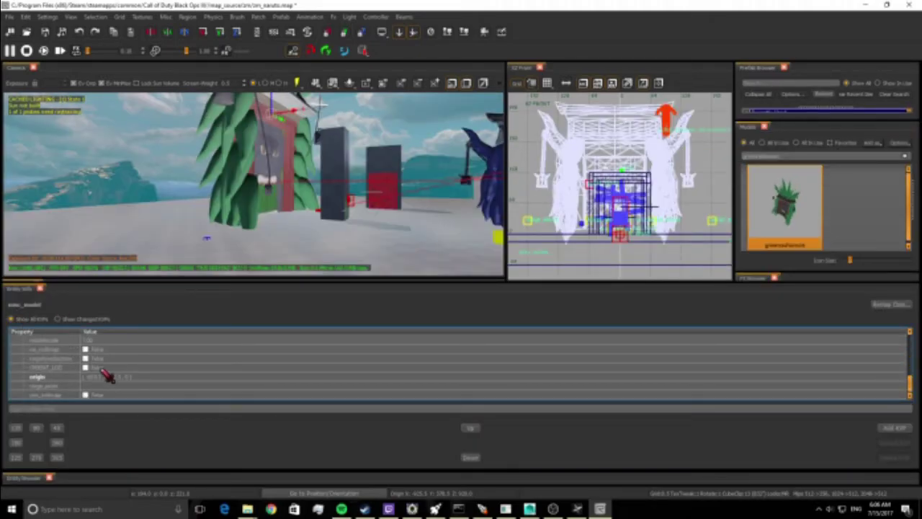
click(98, 343)
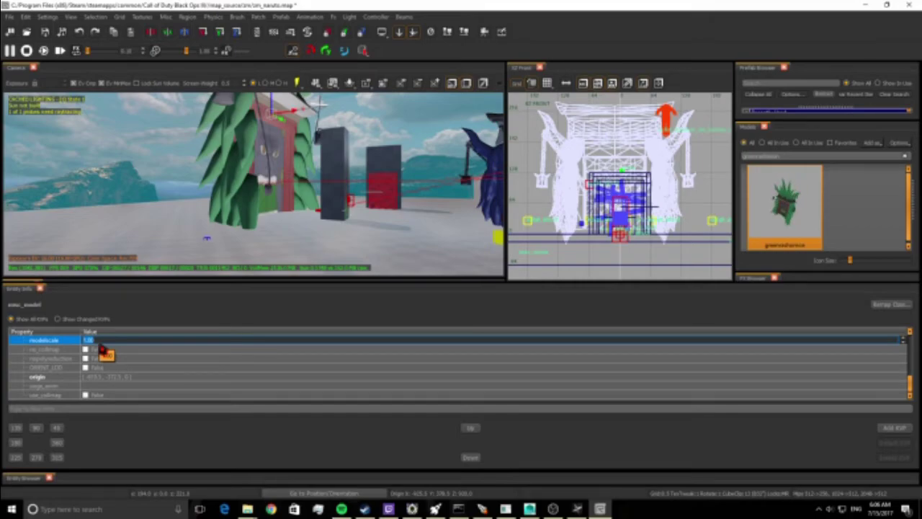
key(Return)
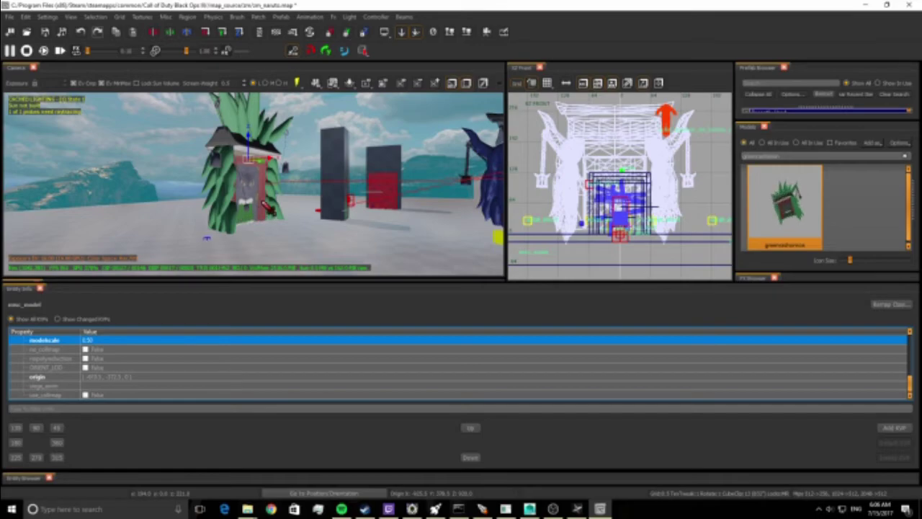
click(237, 16)
click(314, 105)
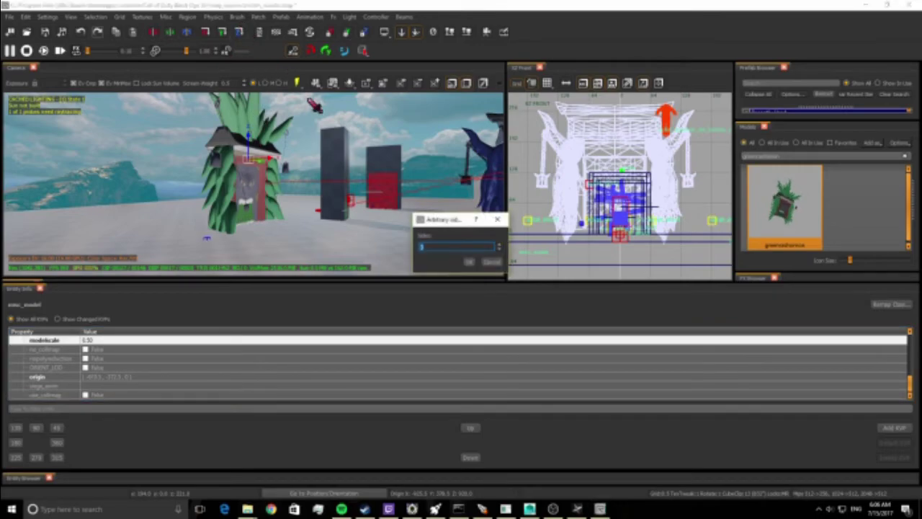
click(497, 219)
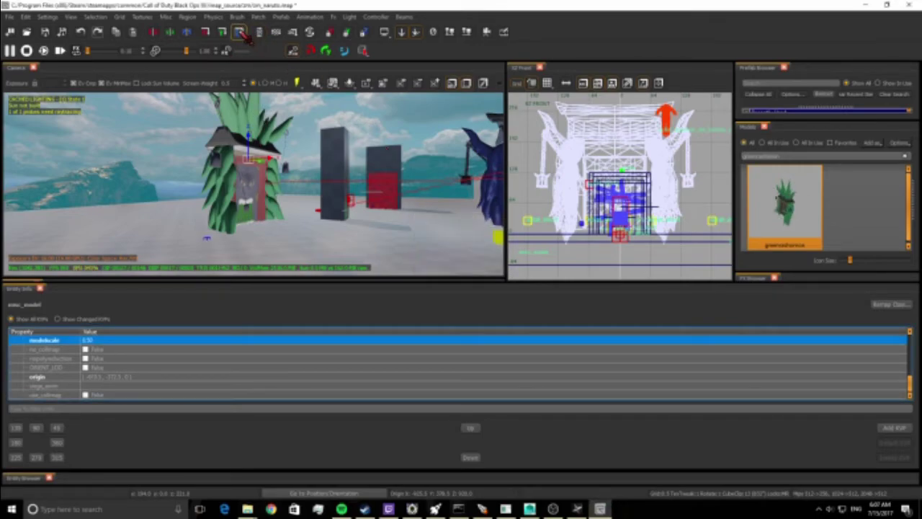
Step: Rotate the green gate in 90-degree turns about its vertical axis until its face points the same way as the blue gate's
click(241, 32)
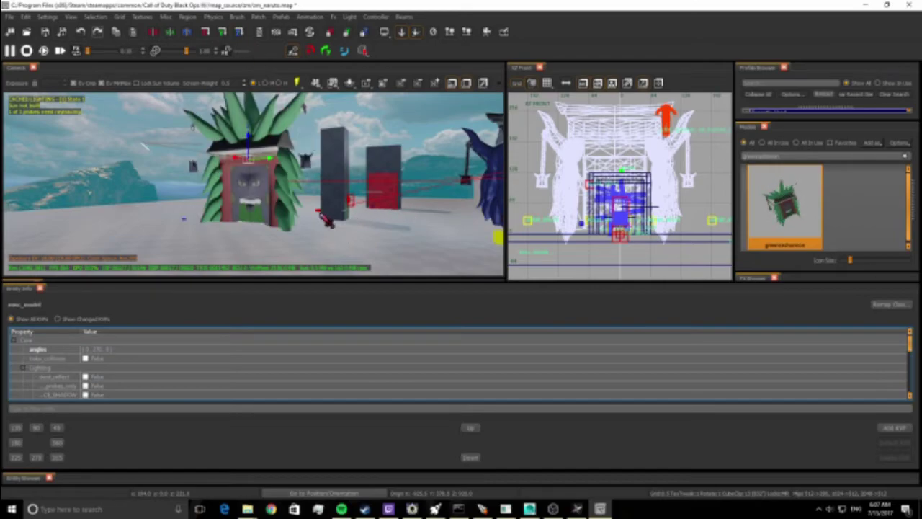
right_drag(253, 183, 209, 183)
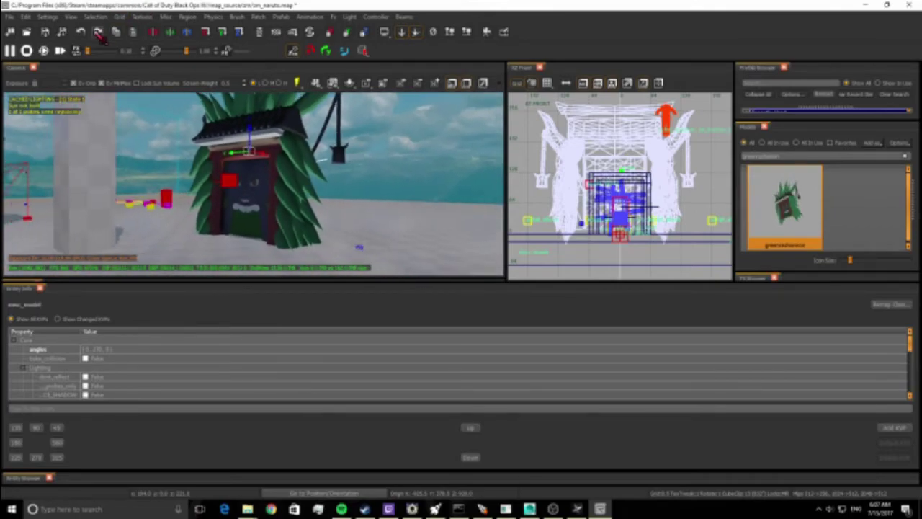
click(239, 35)
click(239, 34)
right_drag(253, 183, 278, 173)
right_drag(302, 215, 234, 212)
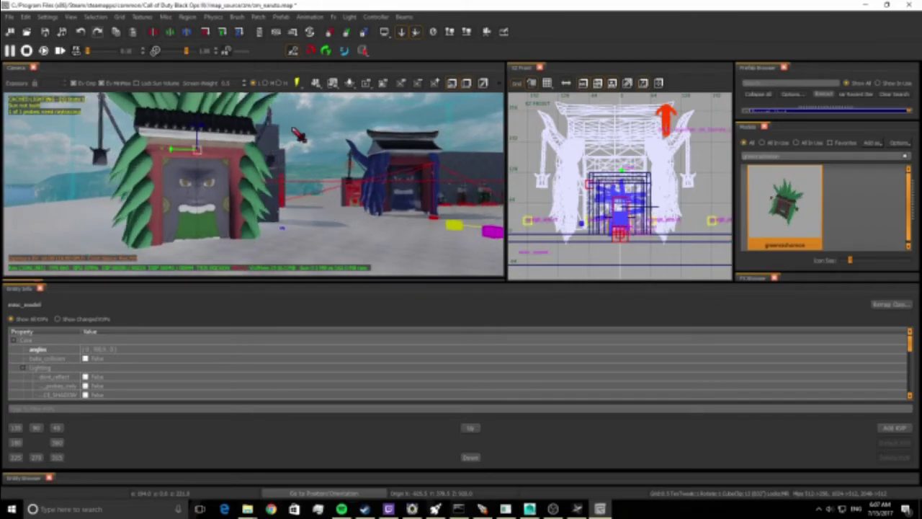
Step: Try a further turn of the green gate about its vertical axis and undo it
mouse_move(100, 158)
mouse_down()
mouse_move(39, 158)
mouse_move(101, 158)
mouse_up()
click(240, 32)
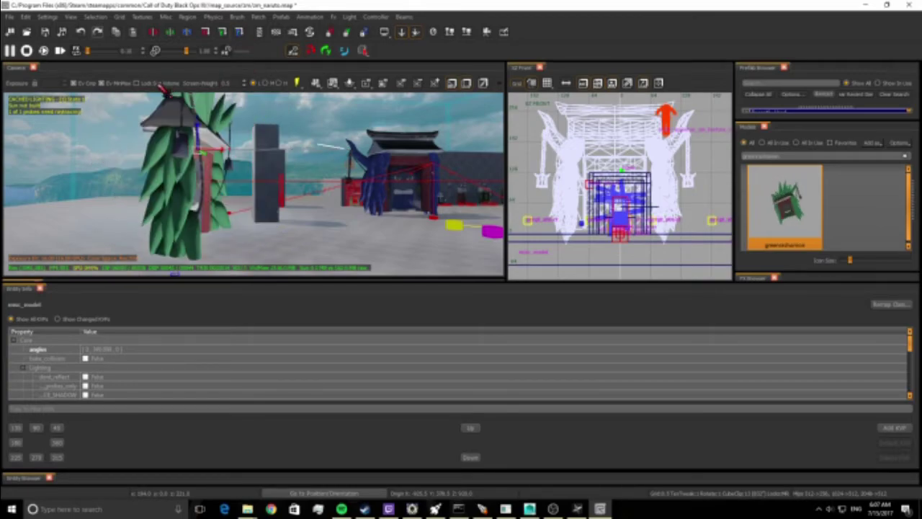
key(ctrl+z)
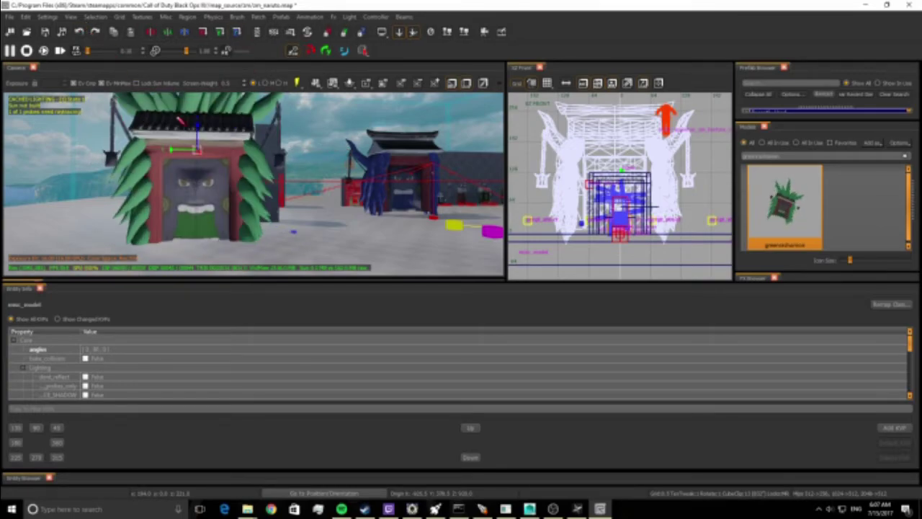
Step: Try rotating and tilting the green gate freehand, undoing each rotation
mouse_move(171, 149)
mouse_down()
mouse_move(172, 272)
mouse_move(143, 80)
mouse_move(162, 153)
mouse_up()
key(ctrl+z)
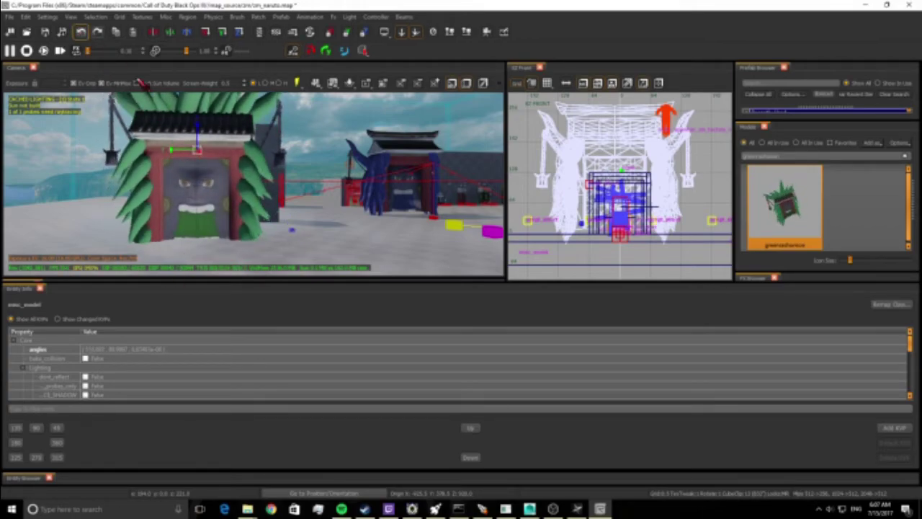
drag(201, 153, 94, 119)
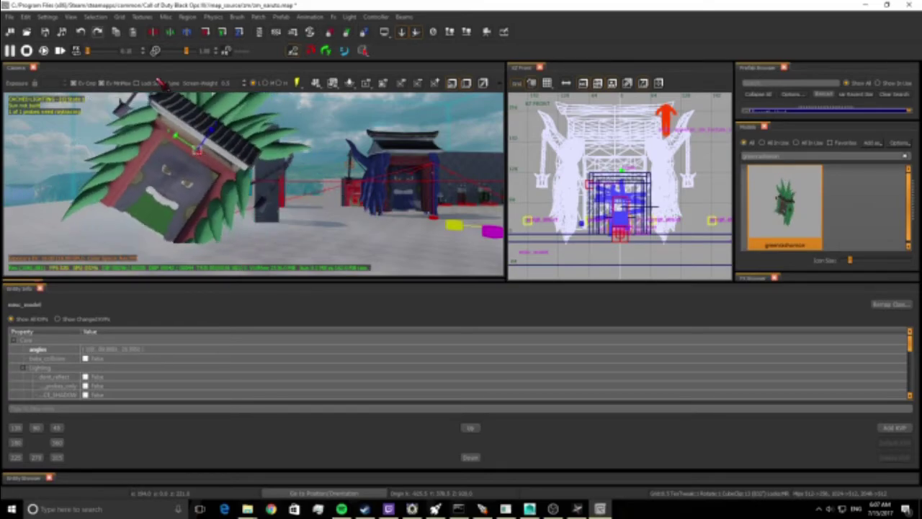
click(81, 32)
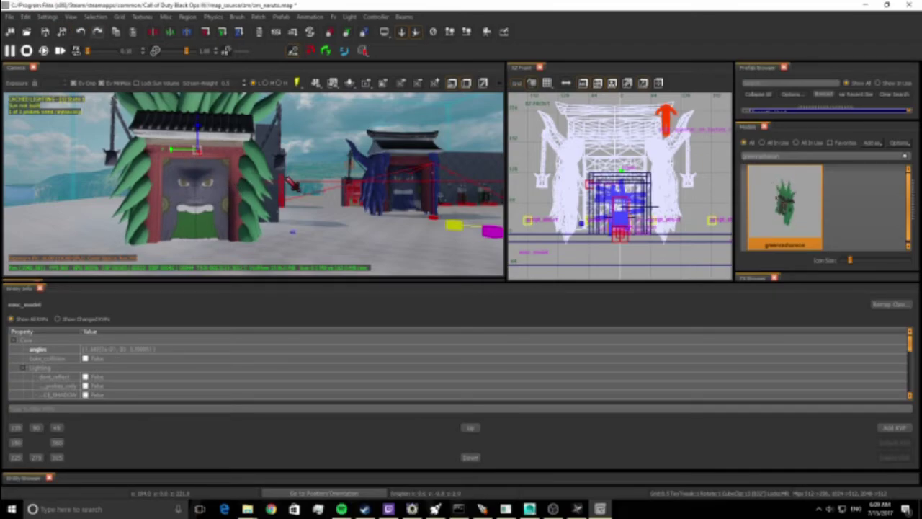
drag(133, 180, 317, 202)
click(81, 31)
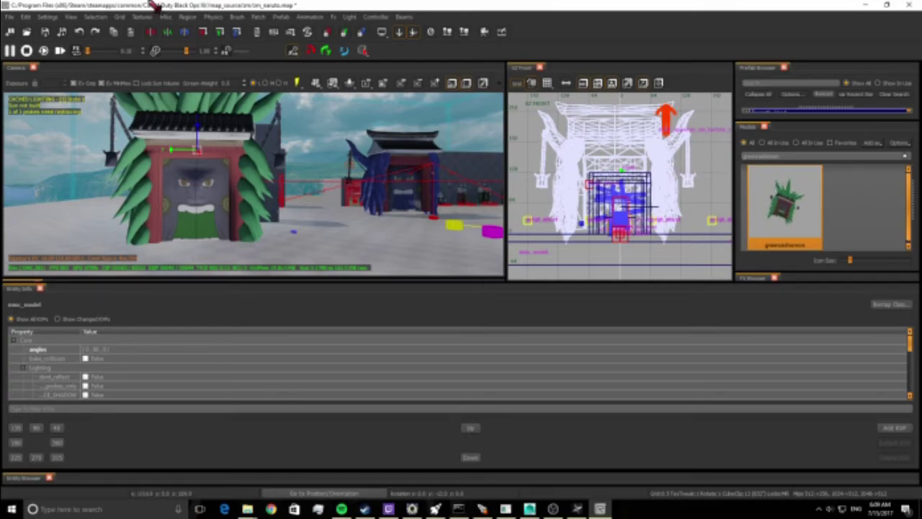
Step: Save the zm_naruto map and close the level editor
click(10, 16)
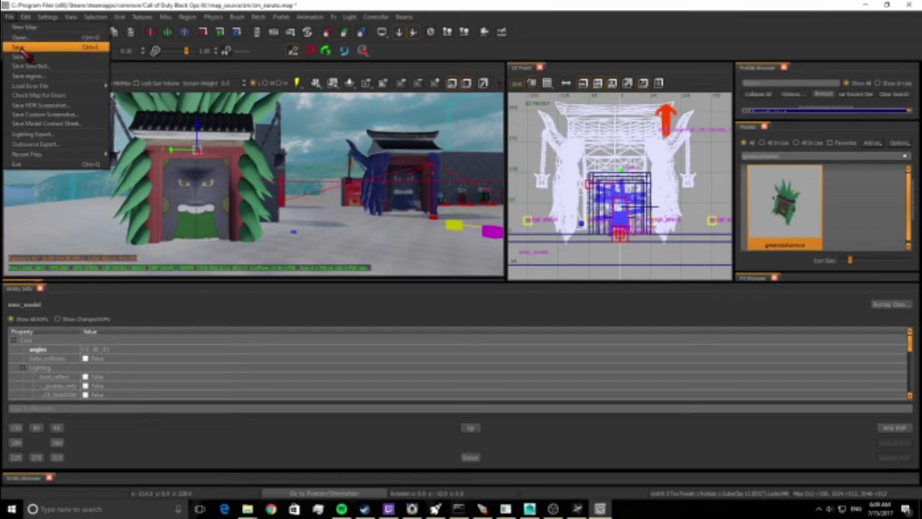
click(26, 48)
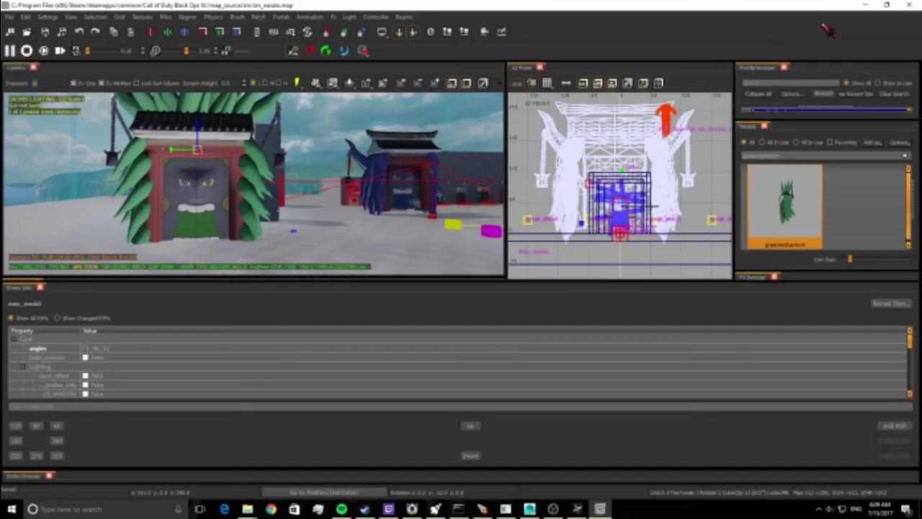
click(912, 5)
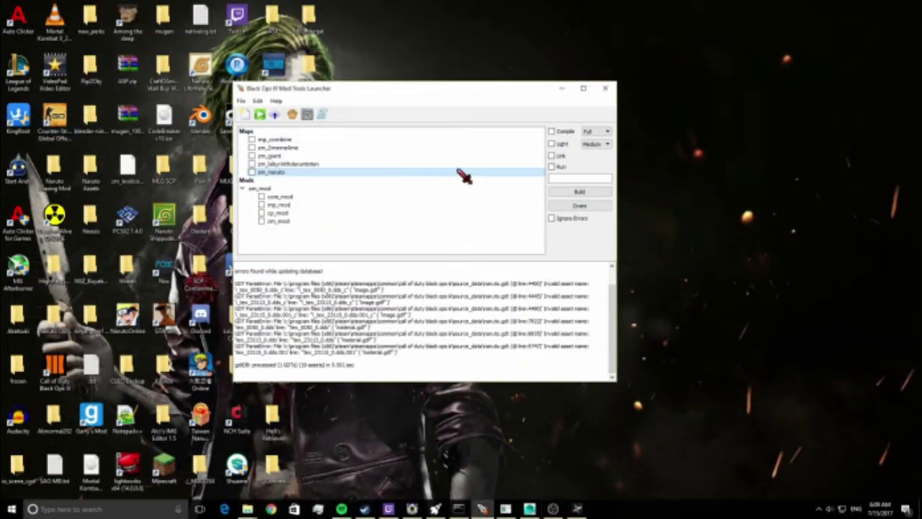
Step: Enable Compile, Light and Link for the build, with the light quality set to High
click(552, 155)
click(552, 143)
click(602, 144)
click(595, 164)
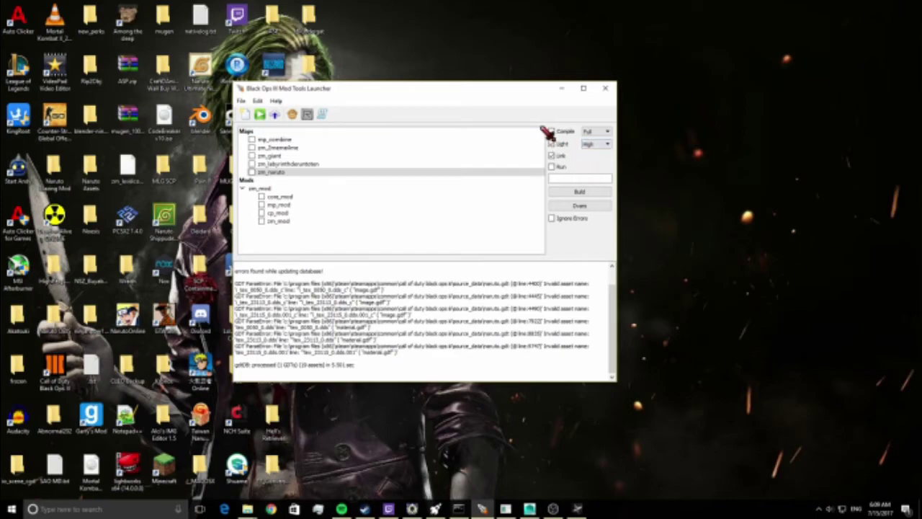
click(552, 131)
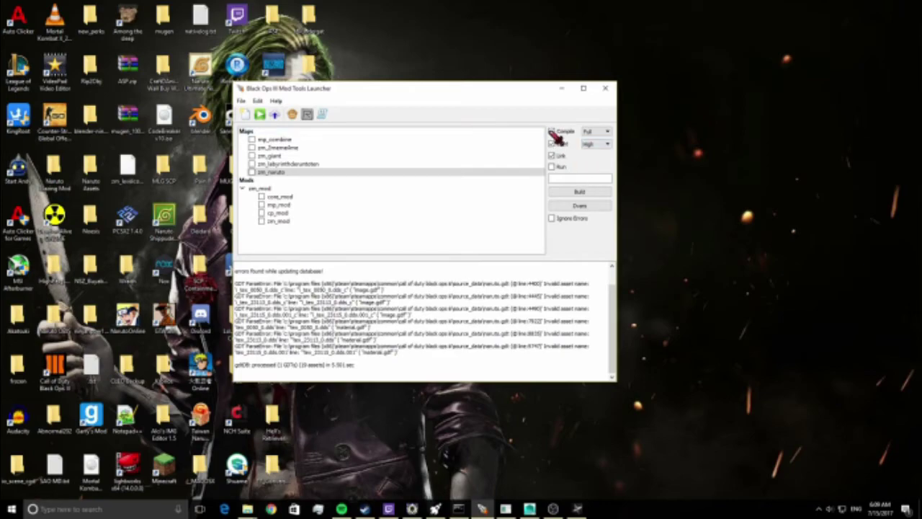
Step: Mark the zm_naruto map for building and start the build
click(589, 193)
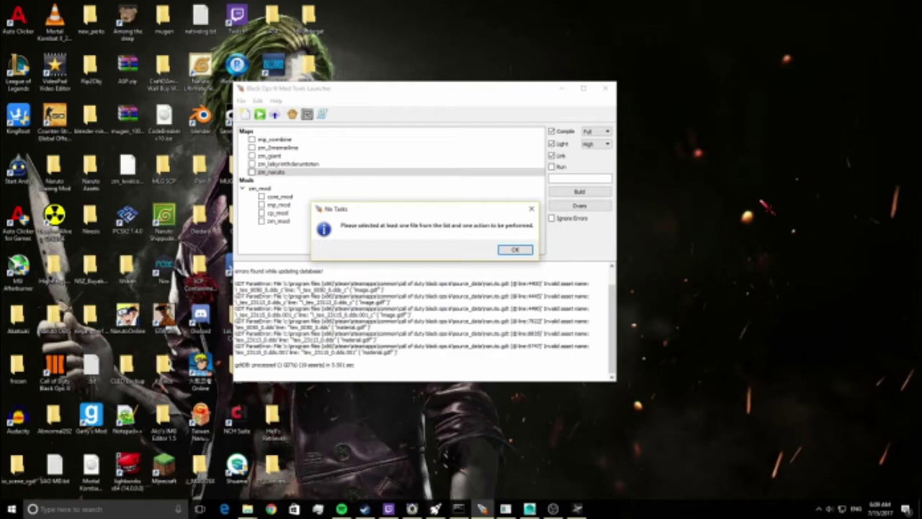
click(514, 250)
click(252, 172)
click(580, 192)
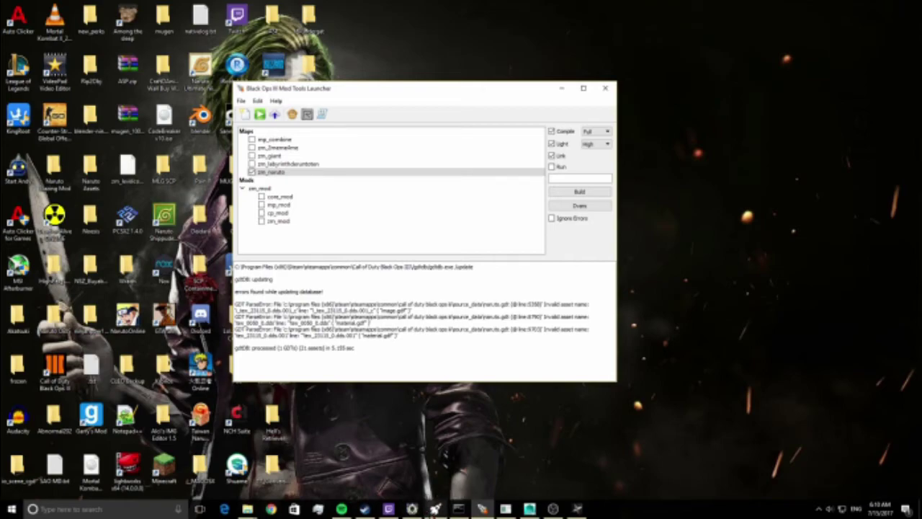
click(435, 508)
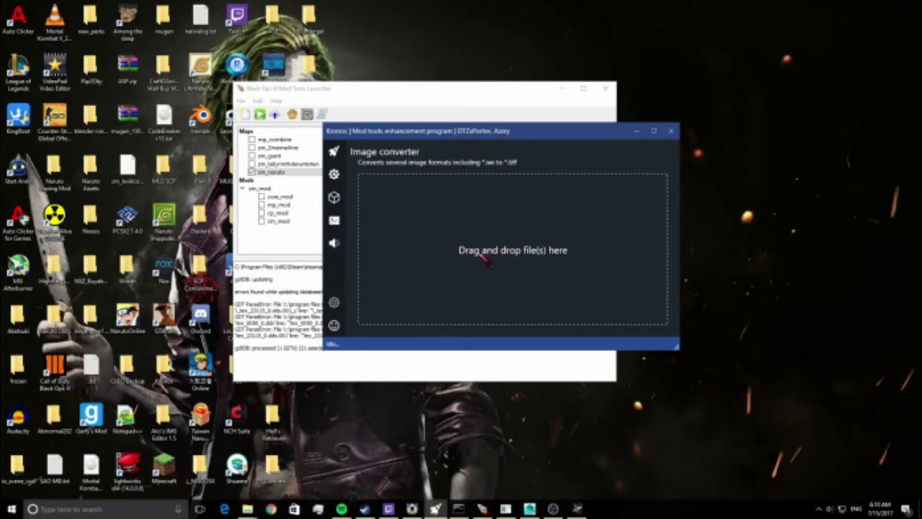
click(638, 131)
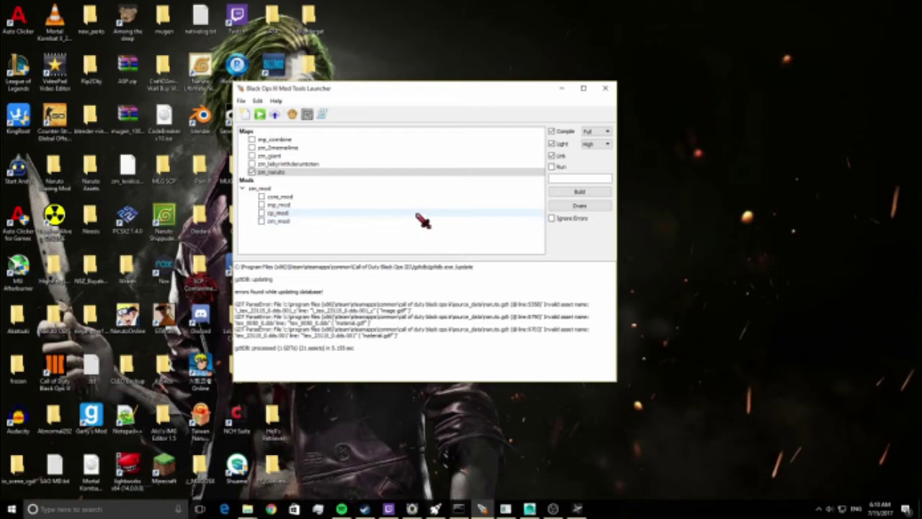
Step: Turn off Compile, Light and Link, enable only Run, and launch the zm_naruto map in the game
click(551, 131)
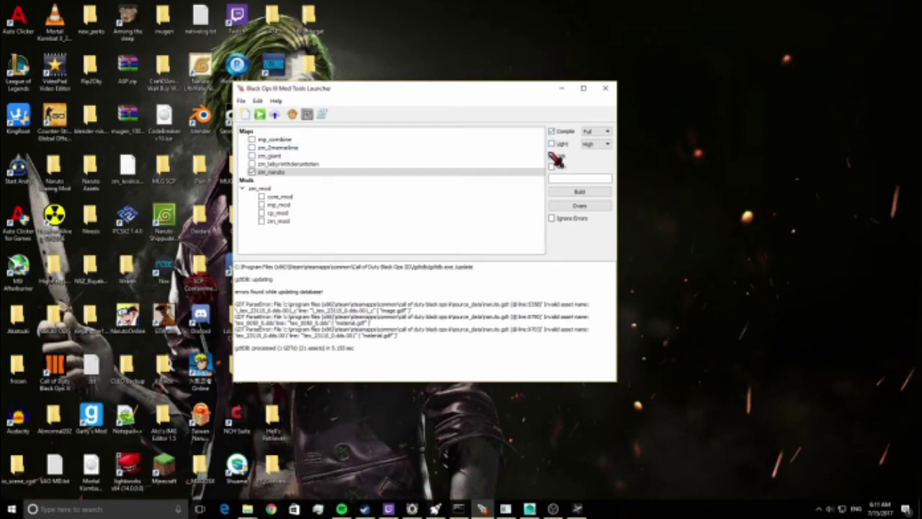
click(552, 167)
click(569, 192)
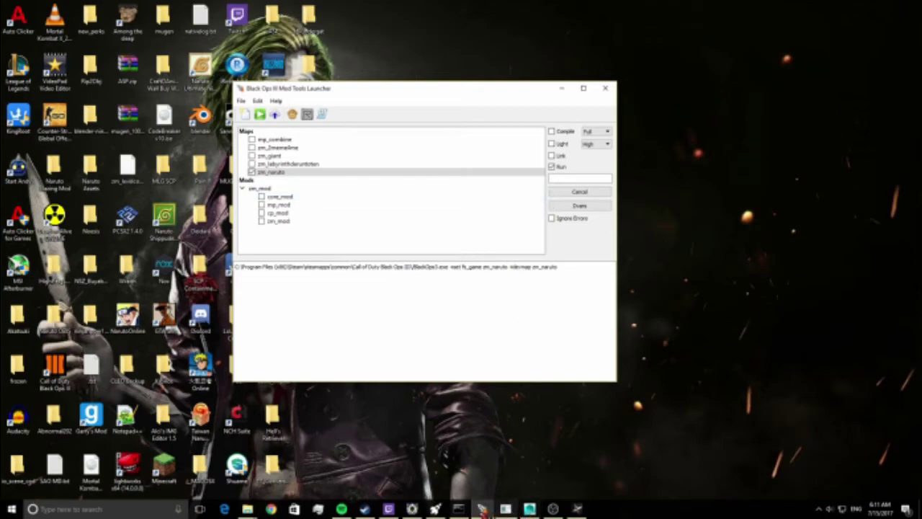
click(434, 509)
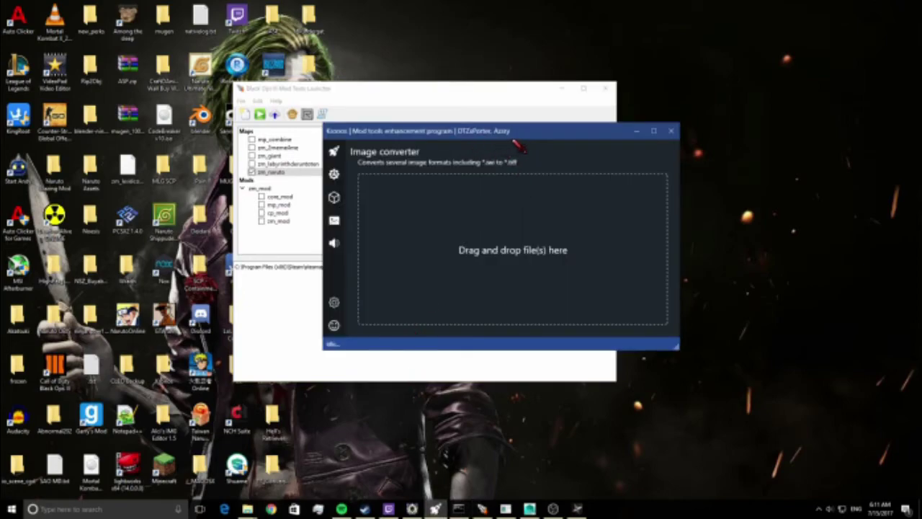
click(637, 131)
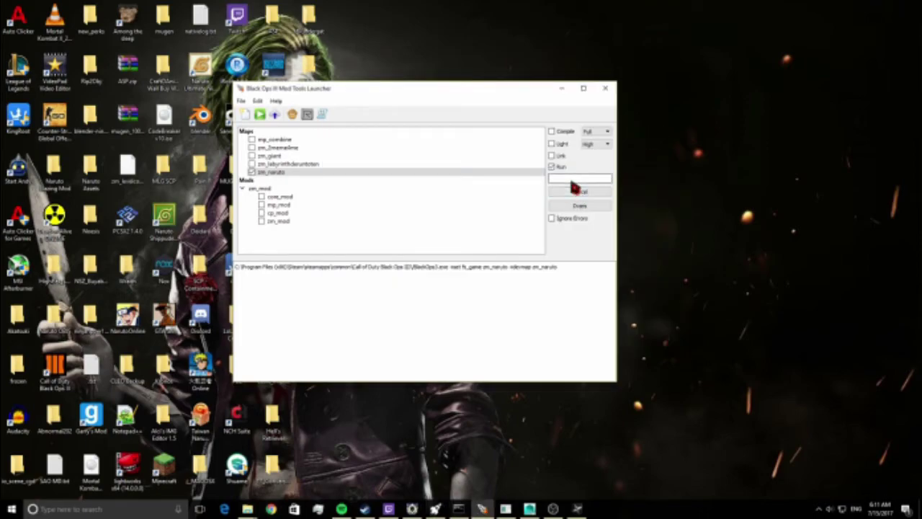